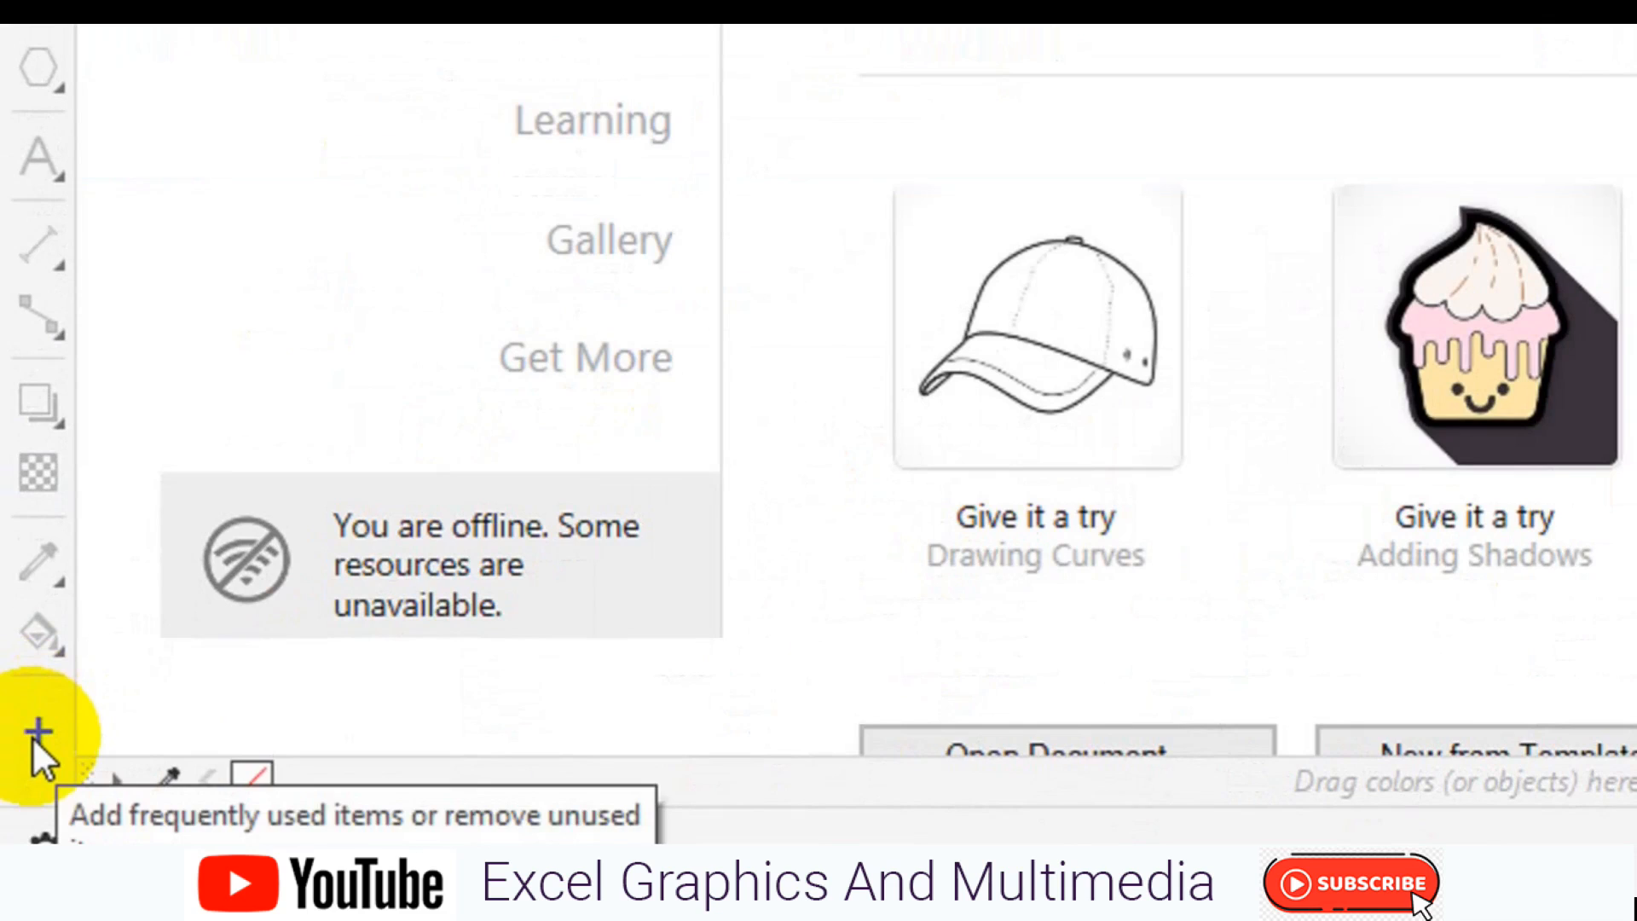
- View the File commands in the Customization settings, starting from the toolbox's customization list, and close them without changes
left_click(38, 735)
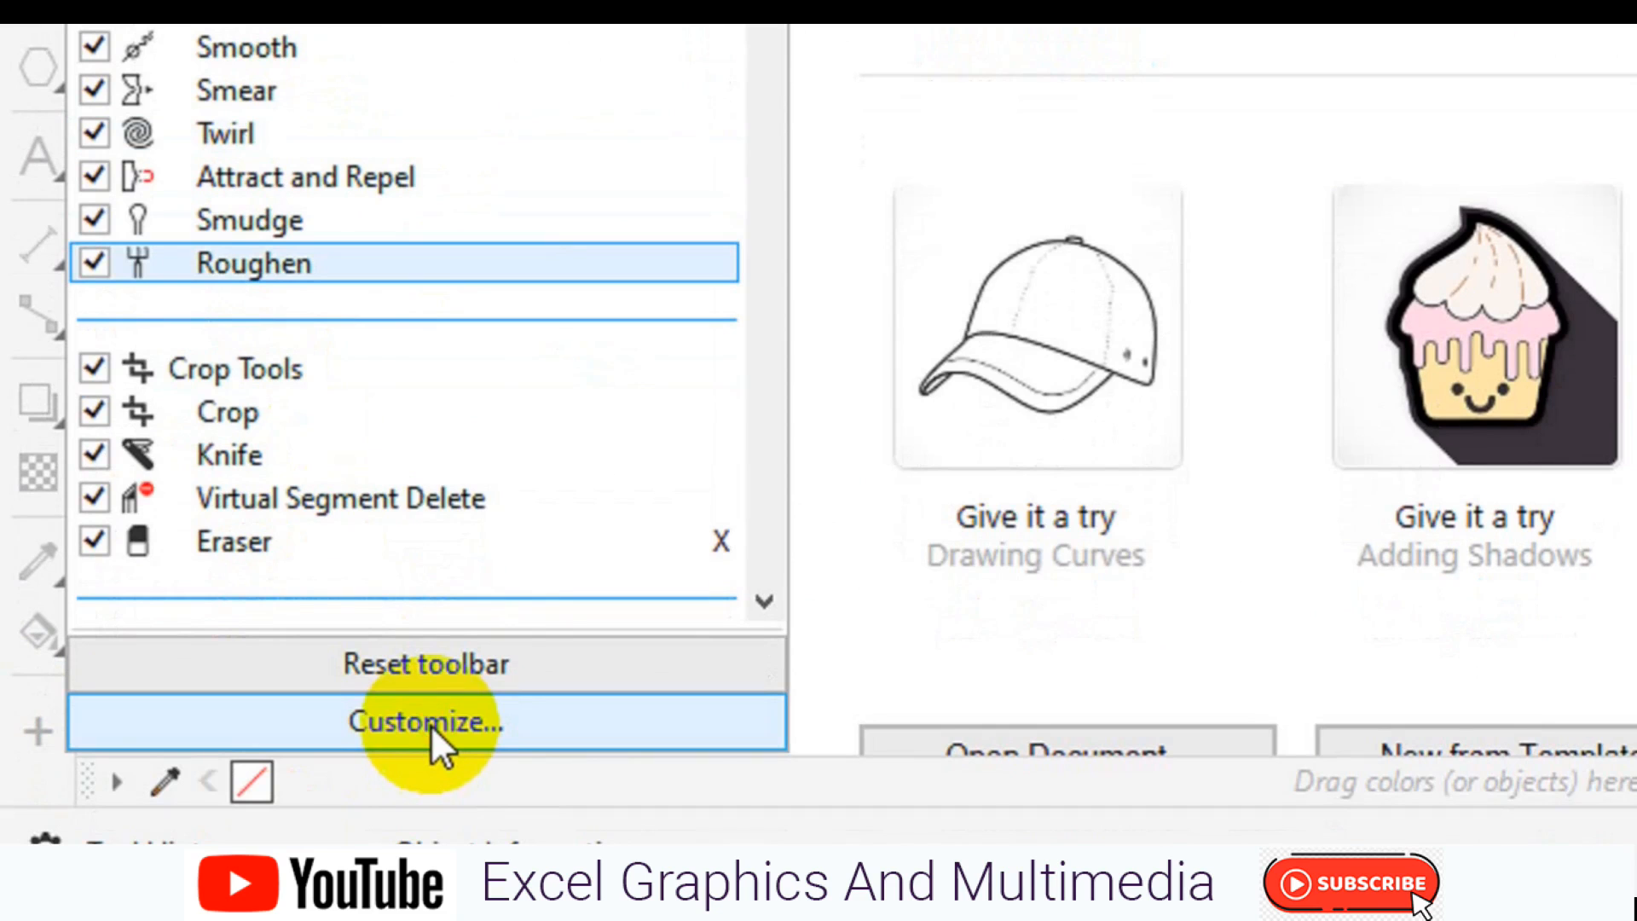
left_click(431, 722)
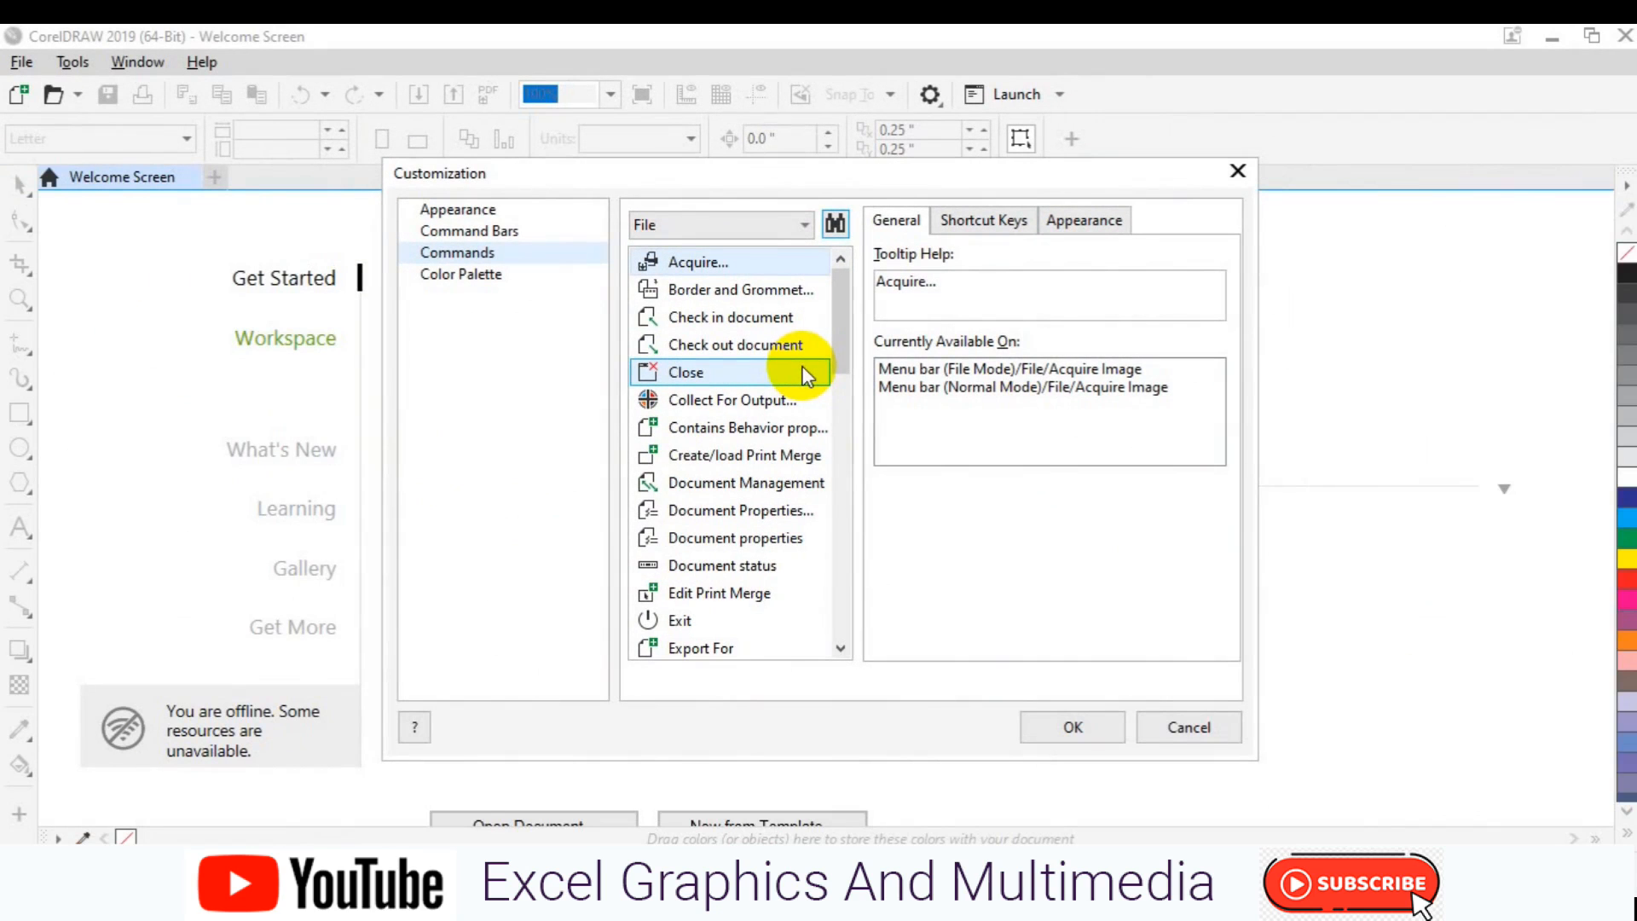
left_click(1166, 727)
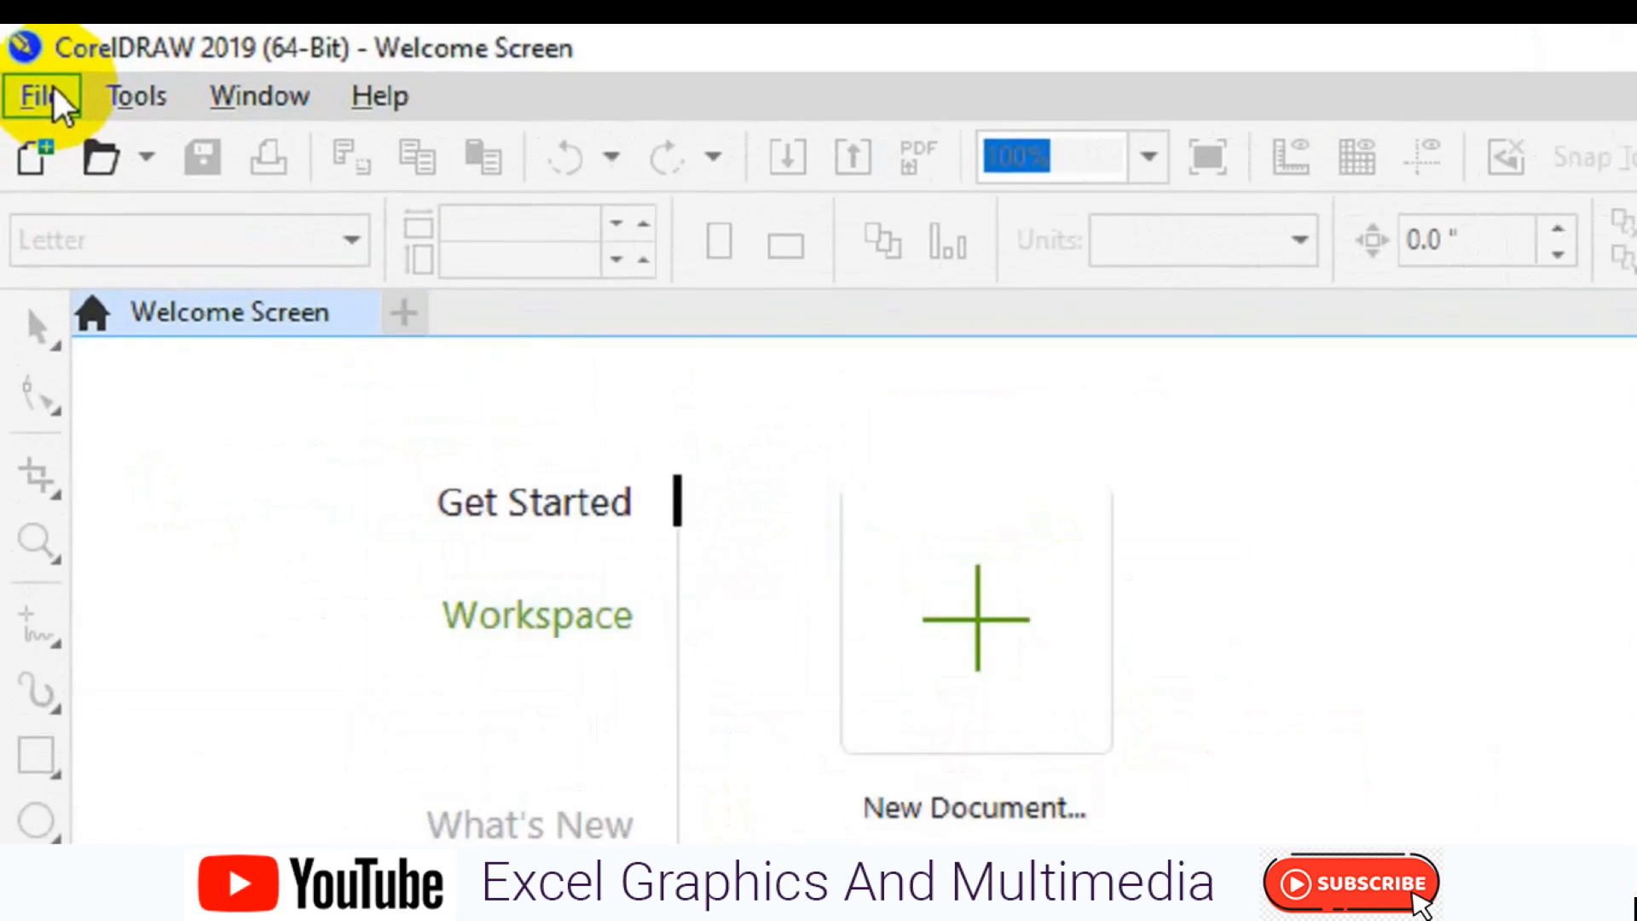
- In the Appearance settings of the Customization options, increase the interface scaling to 125%
left_click(149, 108)
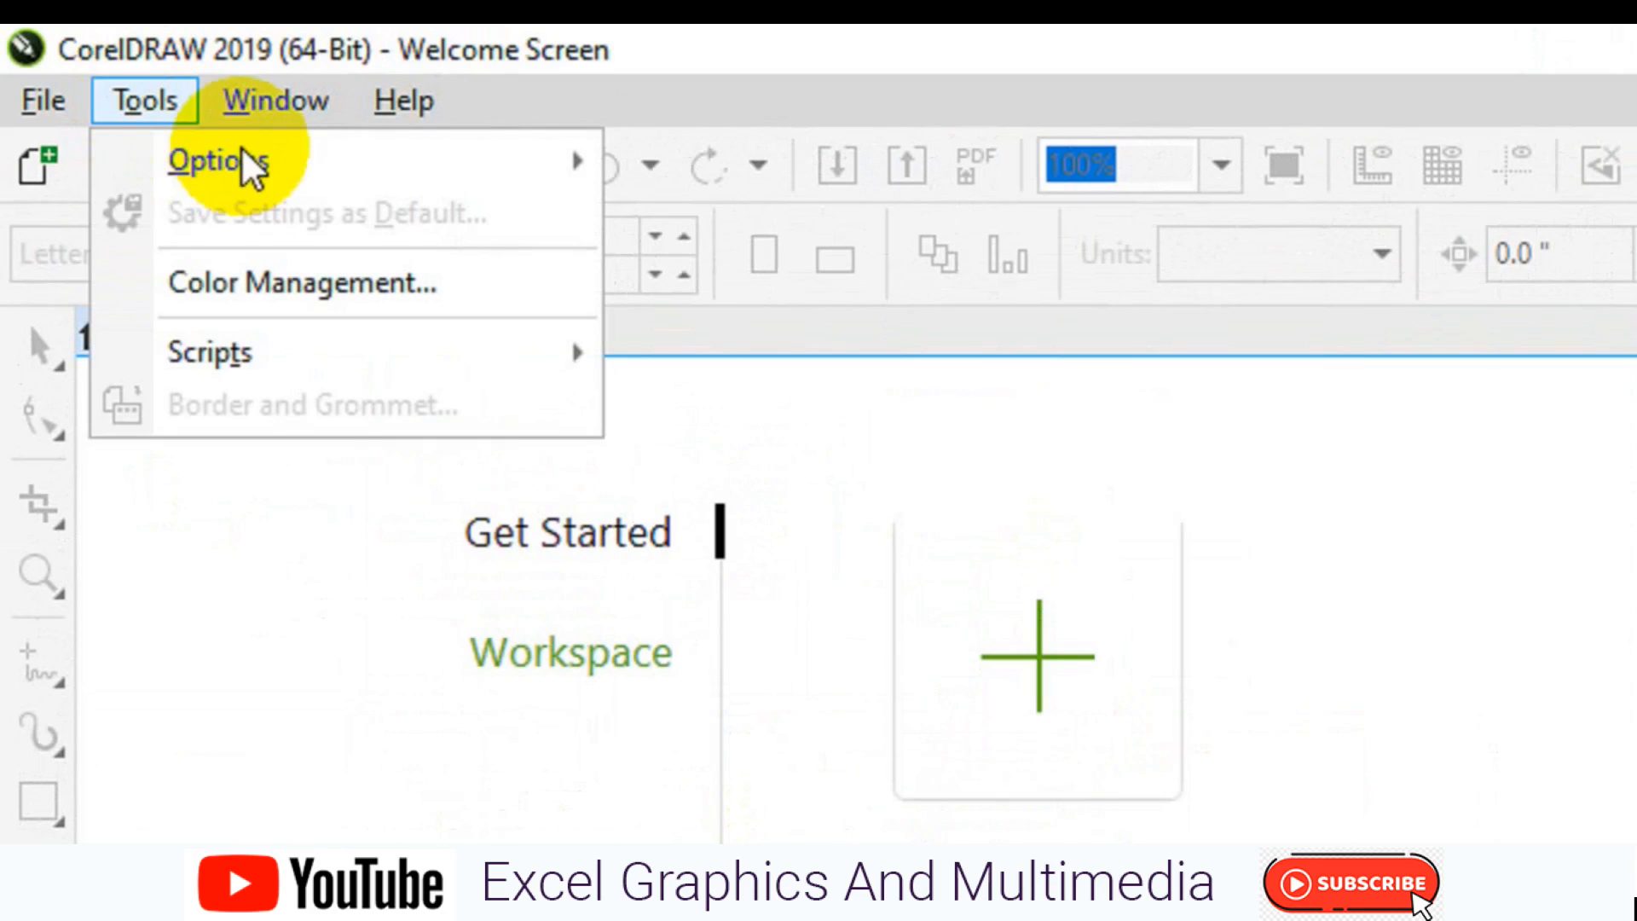
mouse_move(251, 164)
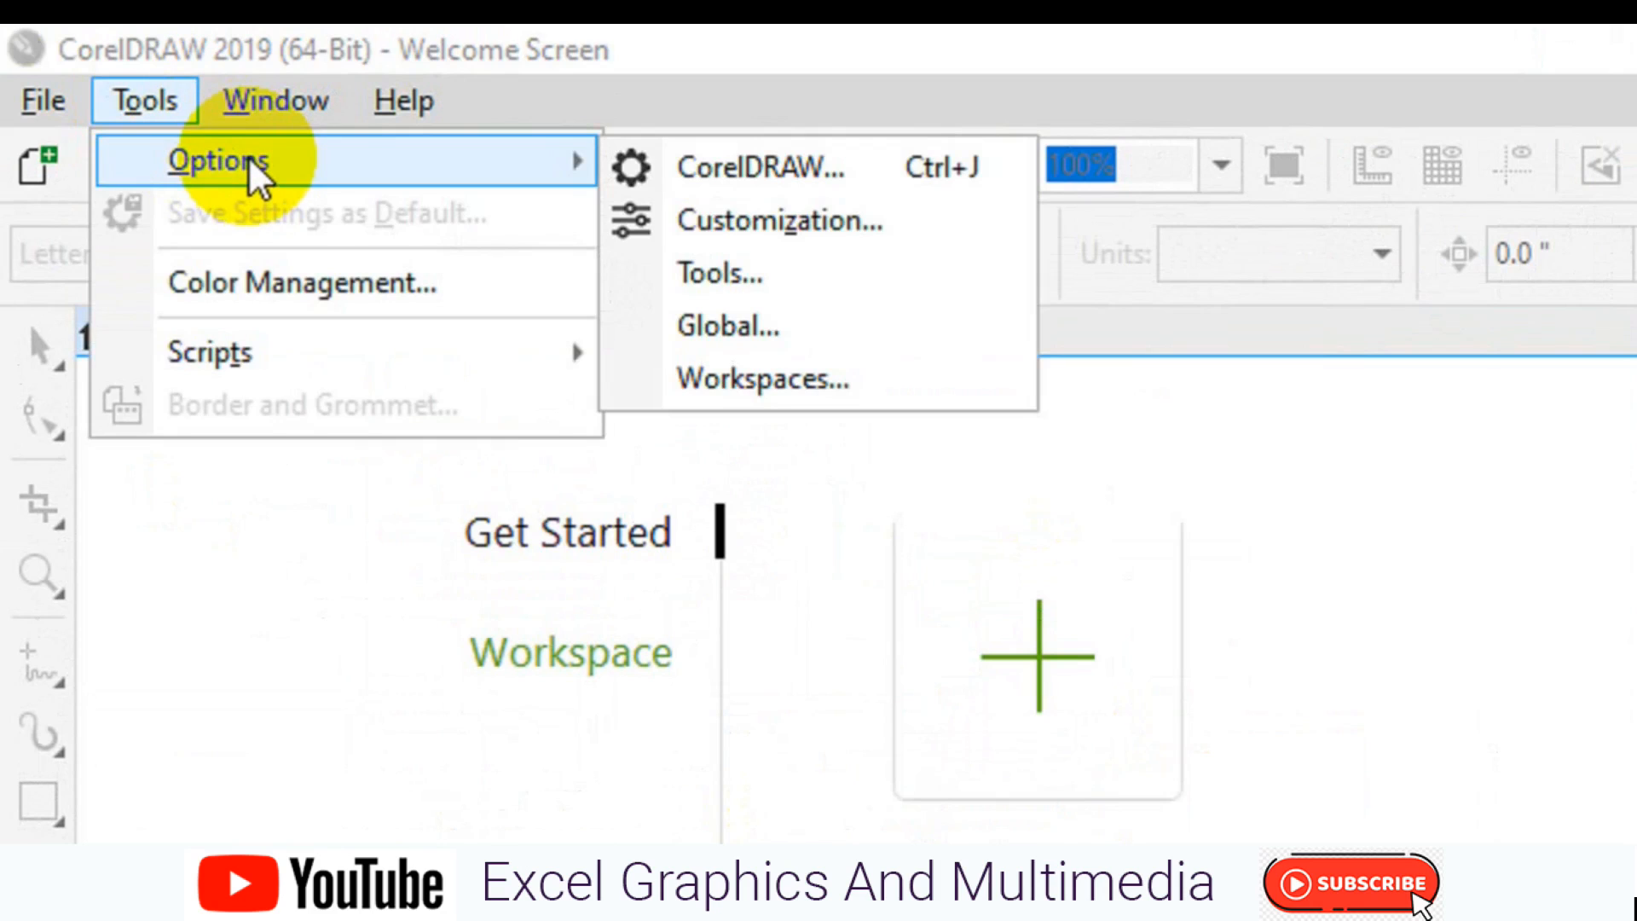
left_click(785, 226)
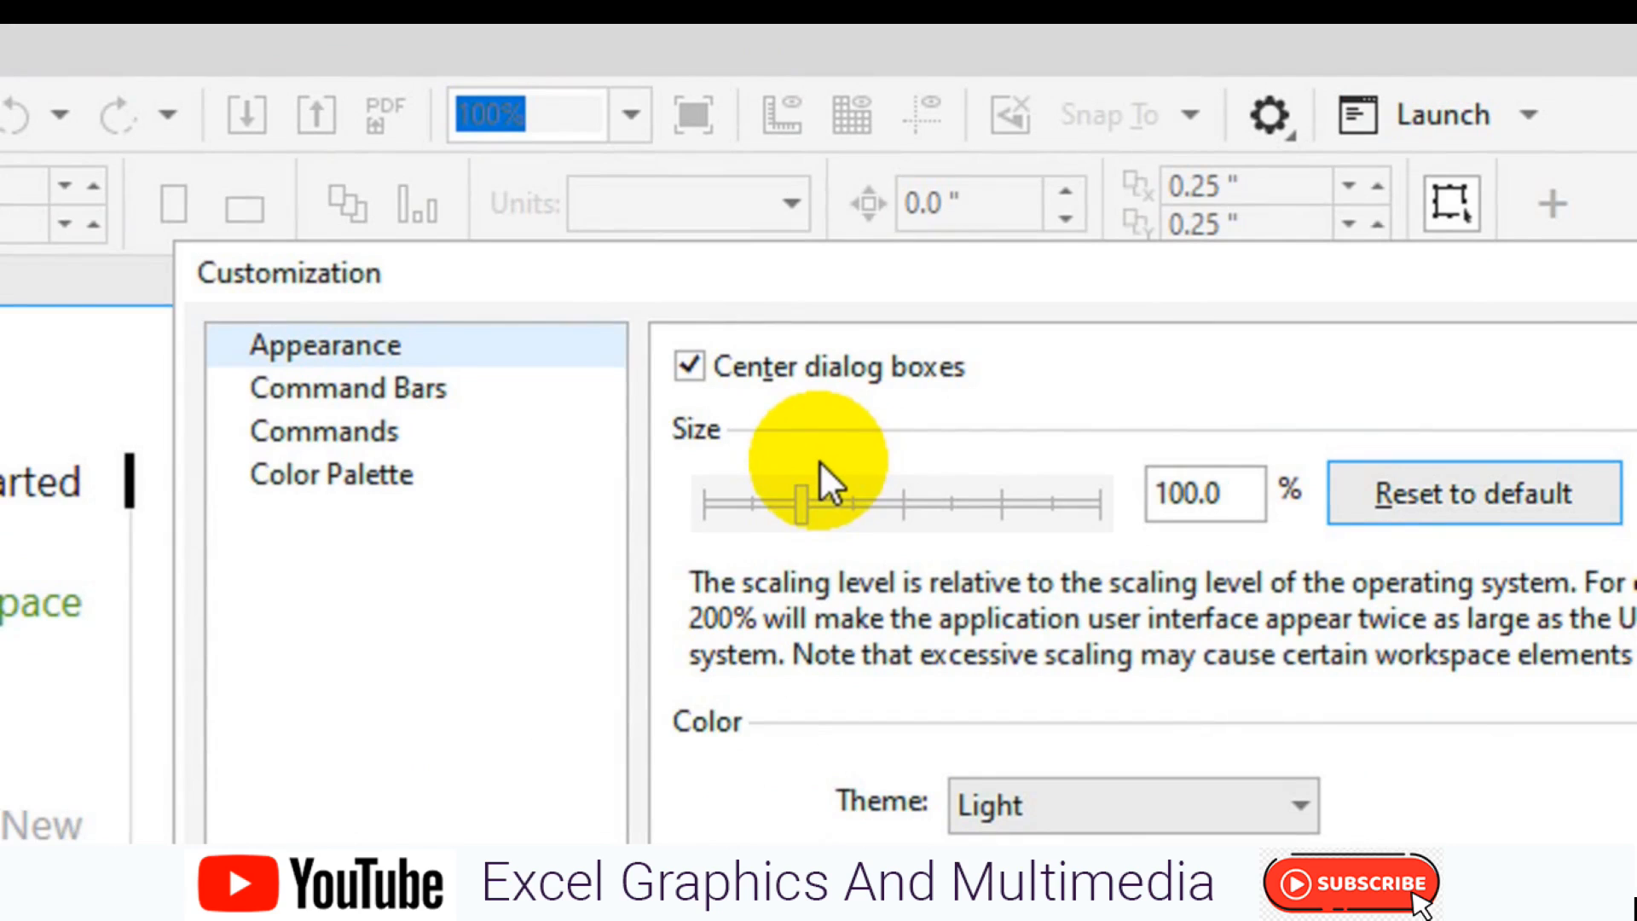
left_click(797, 520)
left_click_drag(796, 520, 829, 520)
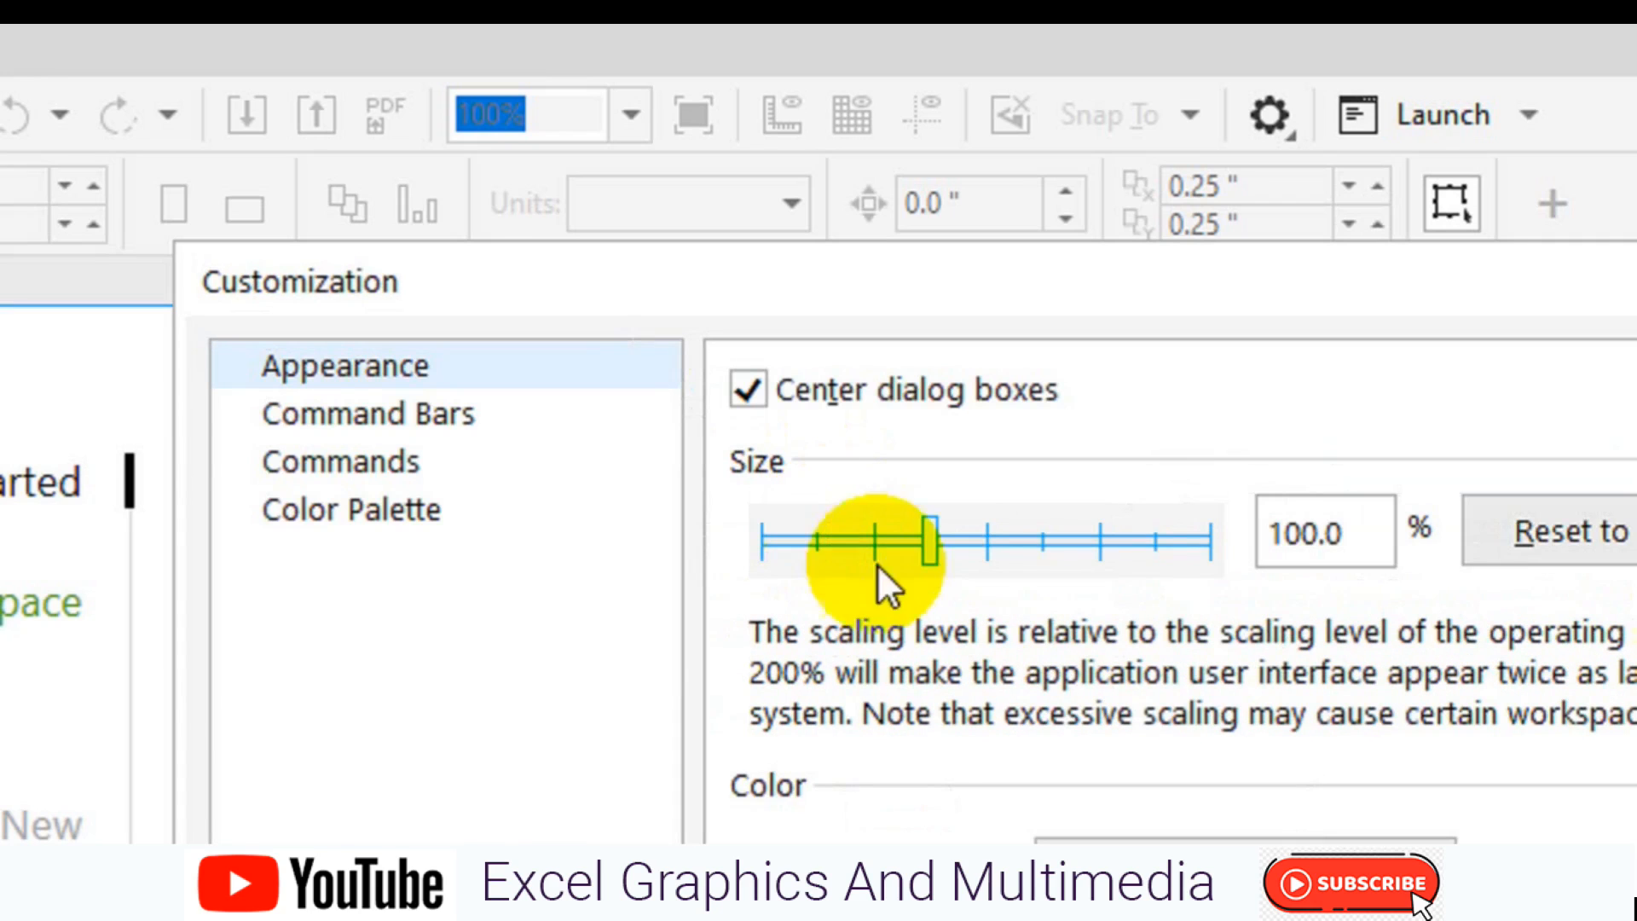
left_click(938, 549)
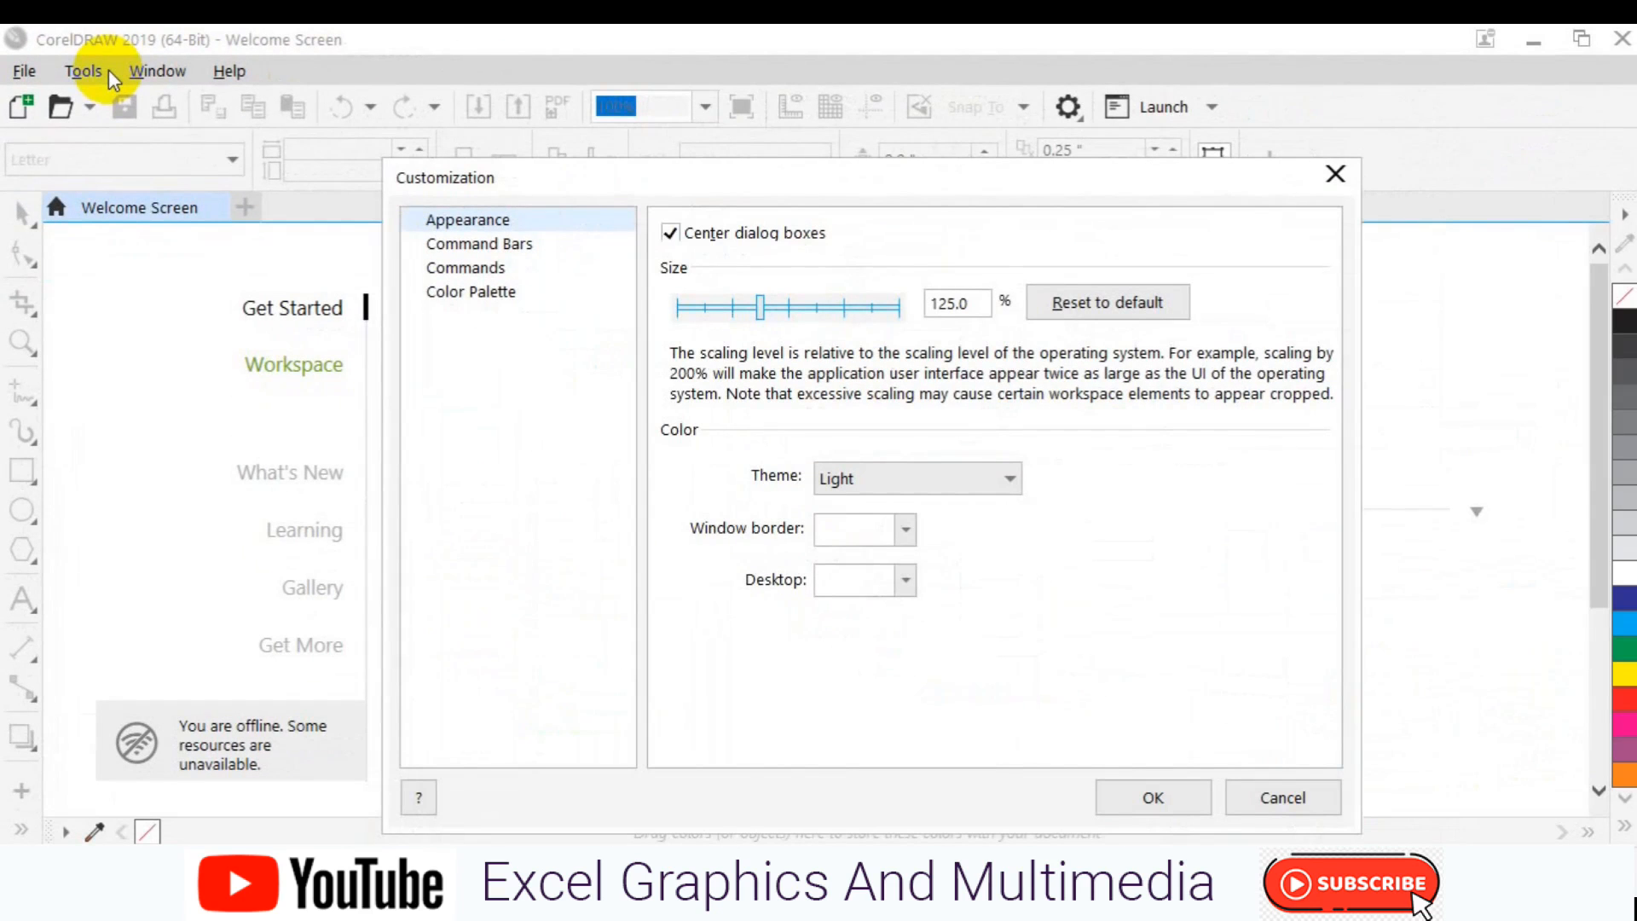
- Set the interface scaling size to 70% and apply it
left_click(942, 302)
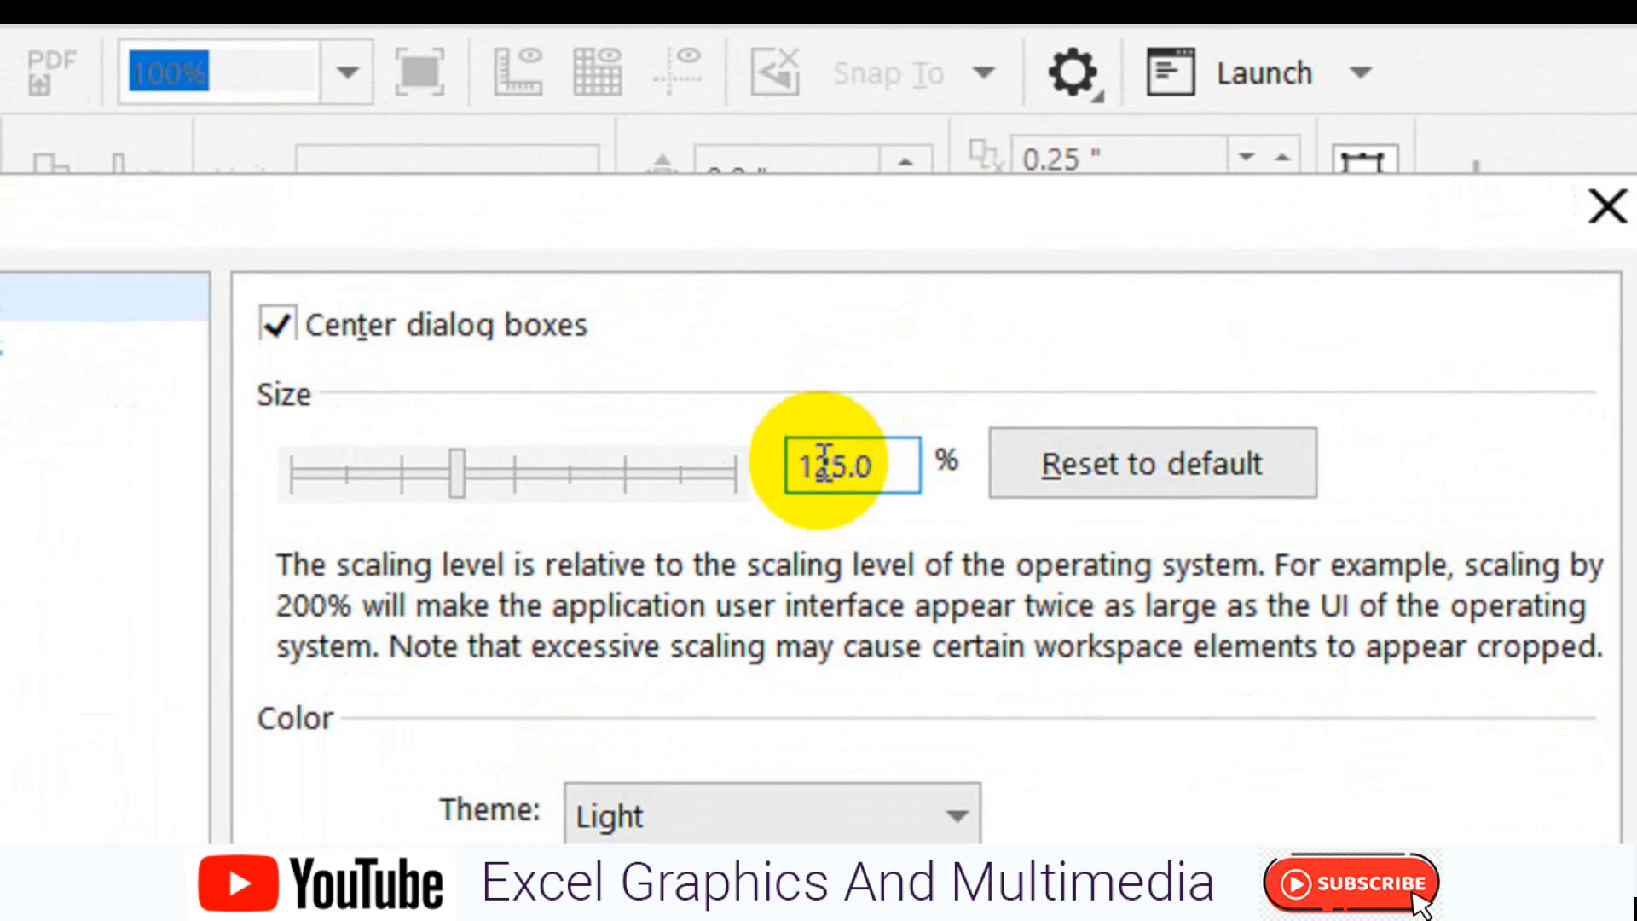
double_click(824, 465)
type("70")
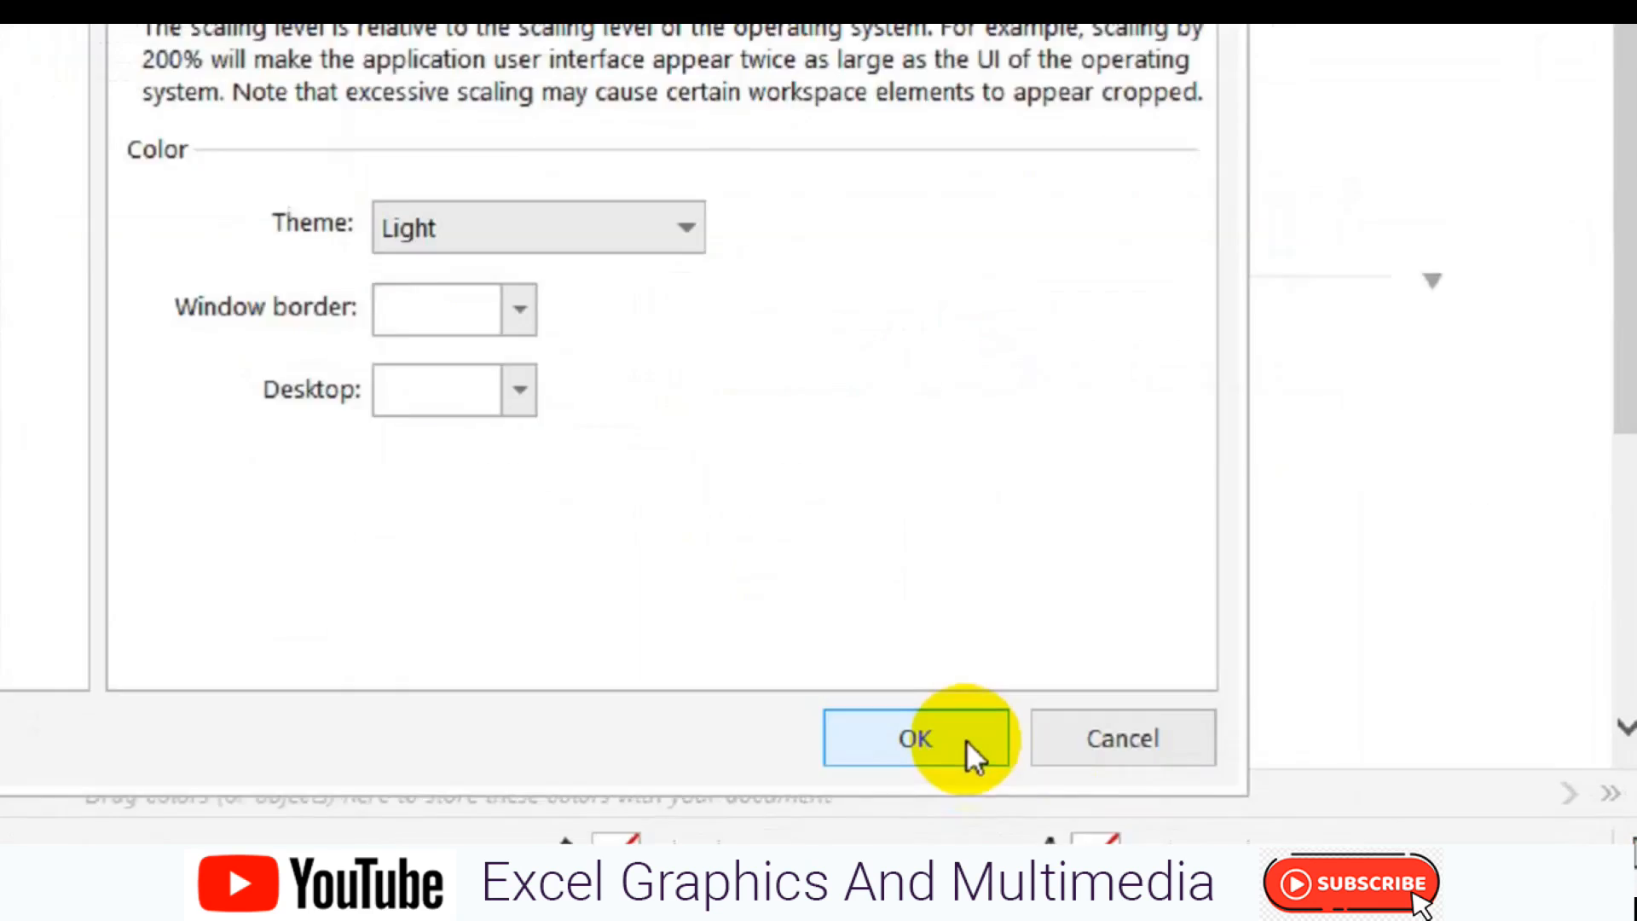
left_click(1189, 806)
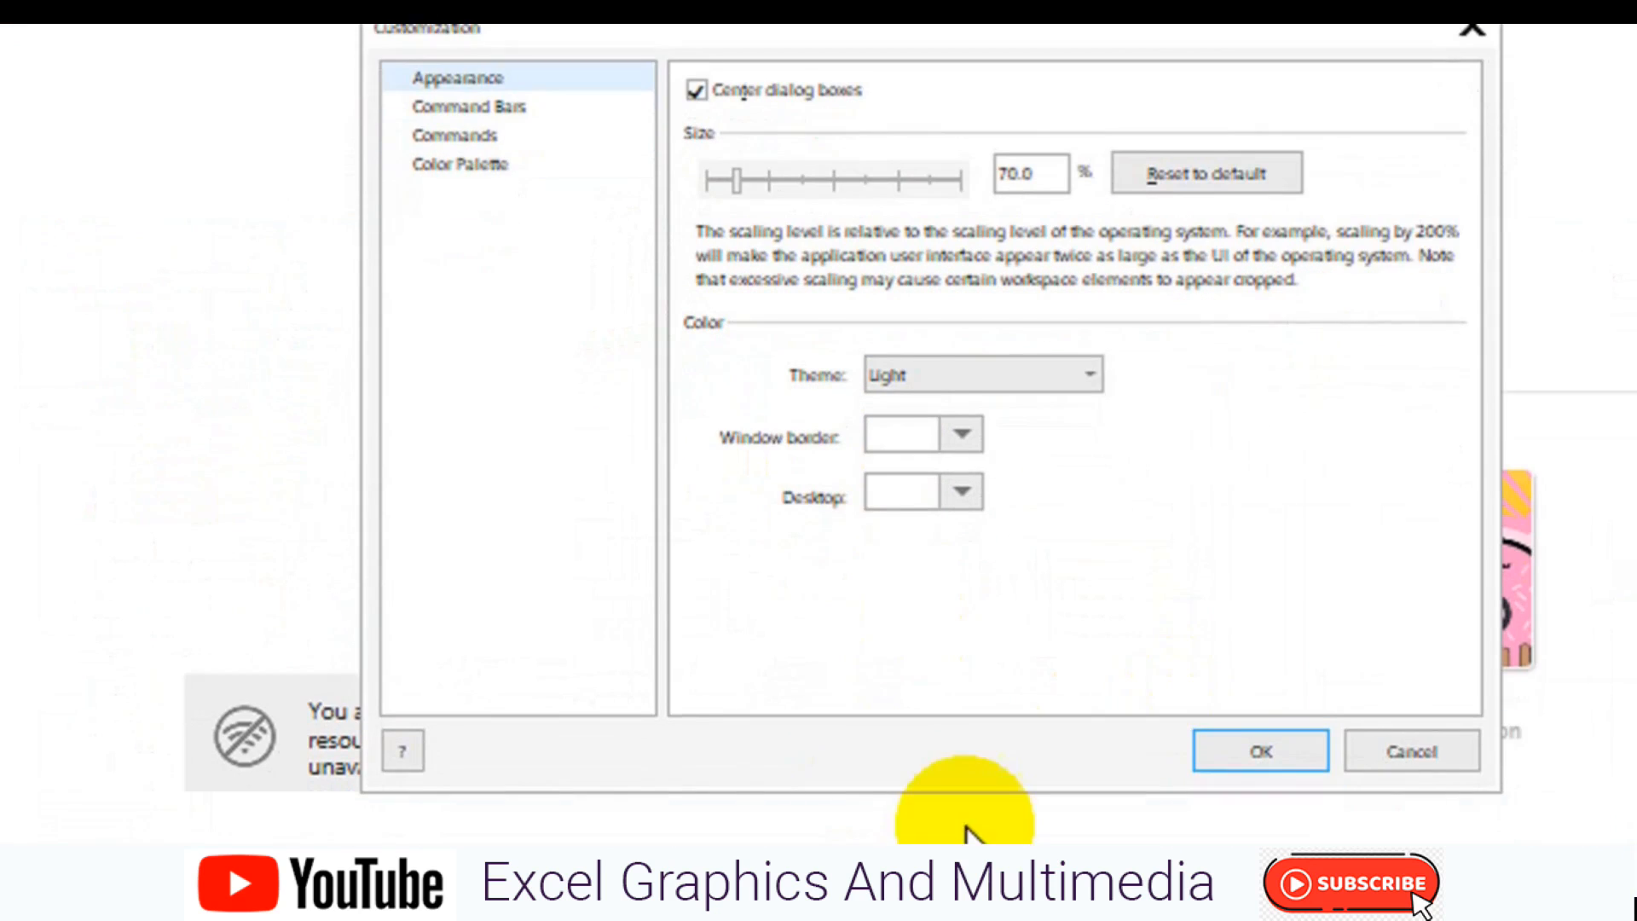
left_click(1217, 682)
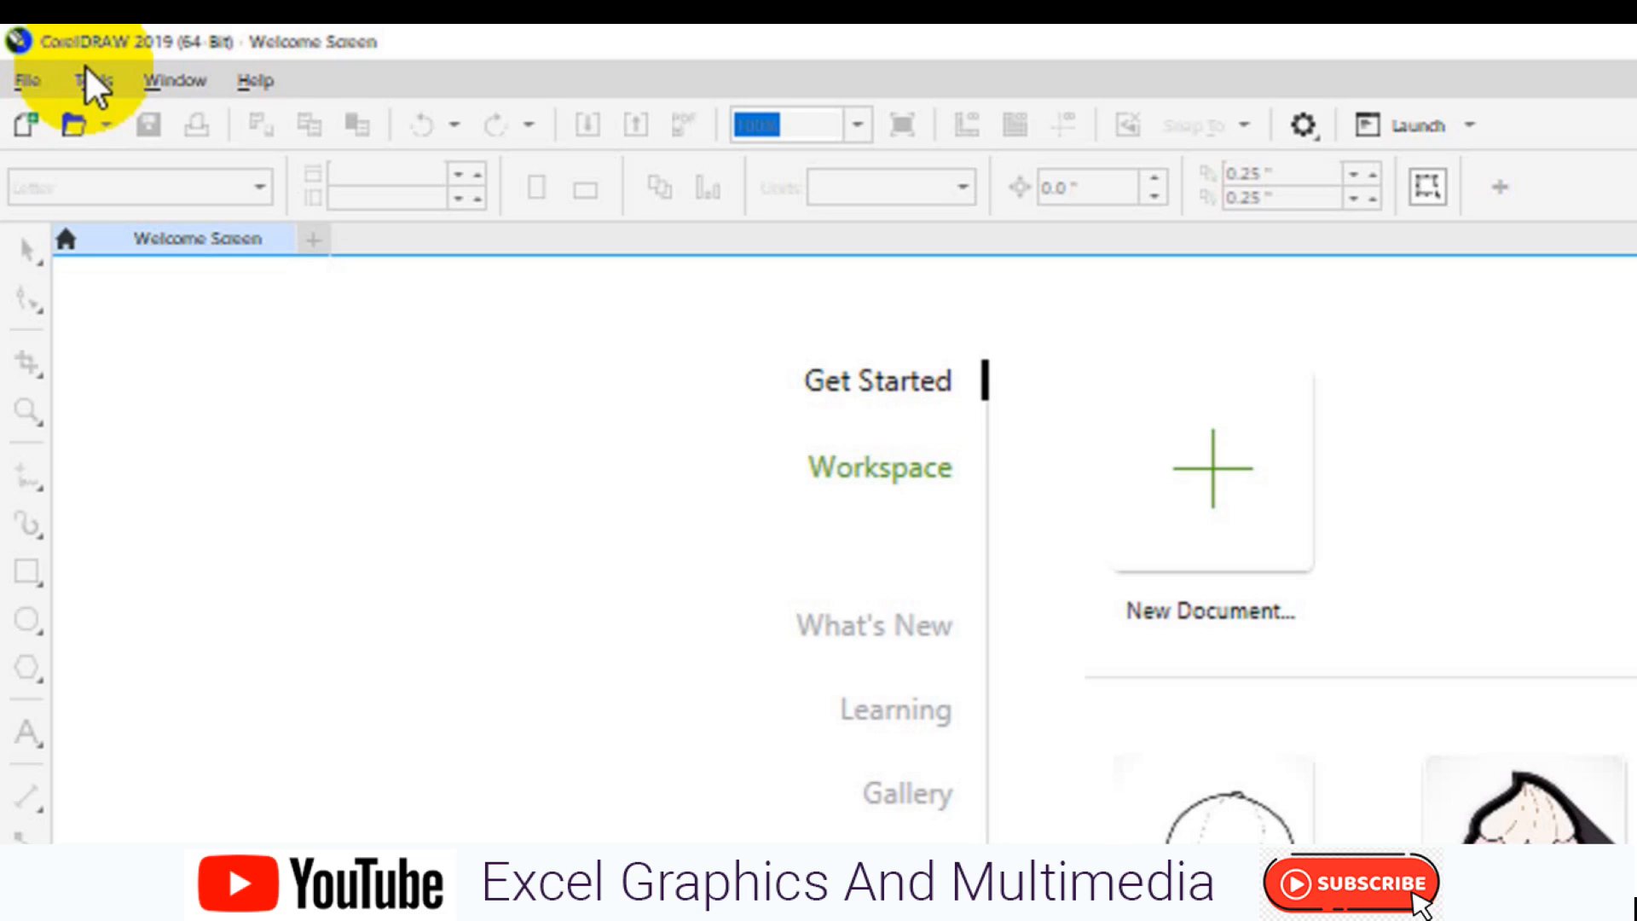
- Reopen the Customization appearance settings, set the interface scaling size to 100% and apply it
left_click(99, 80)
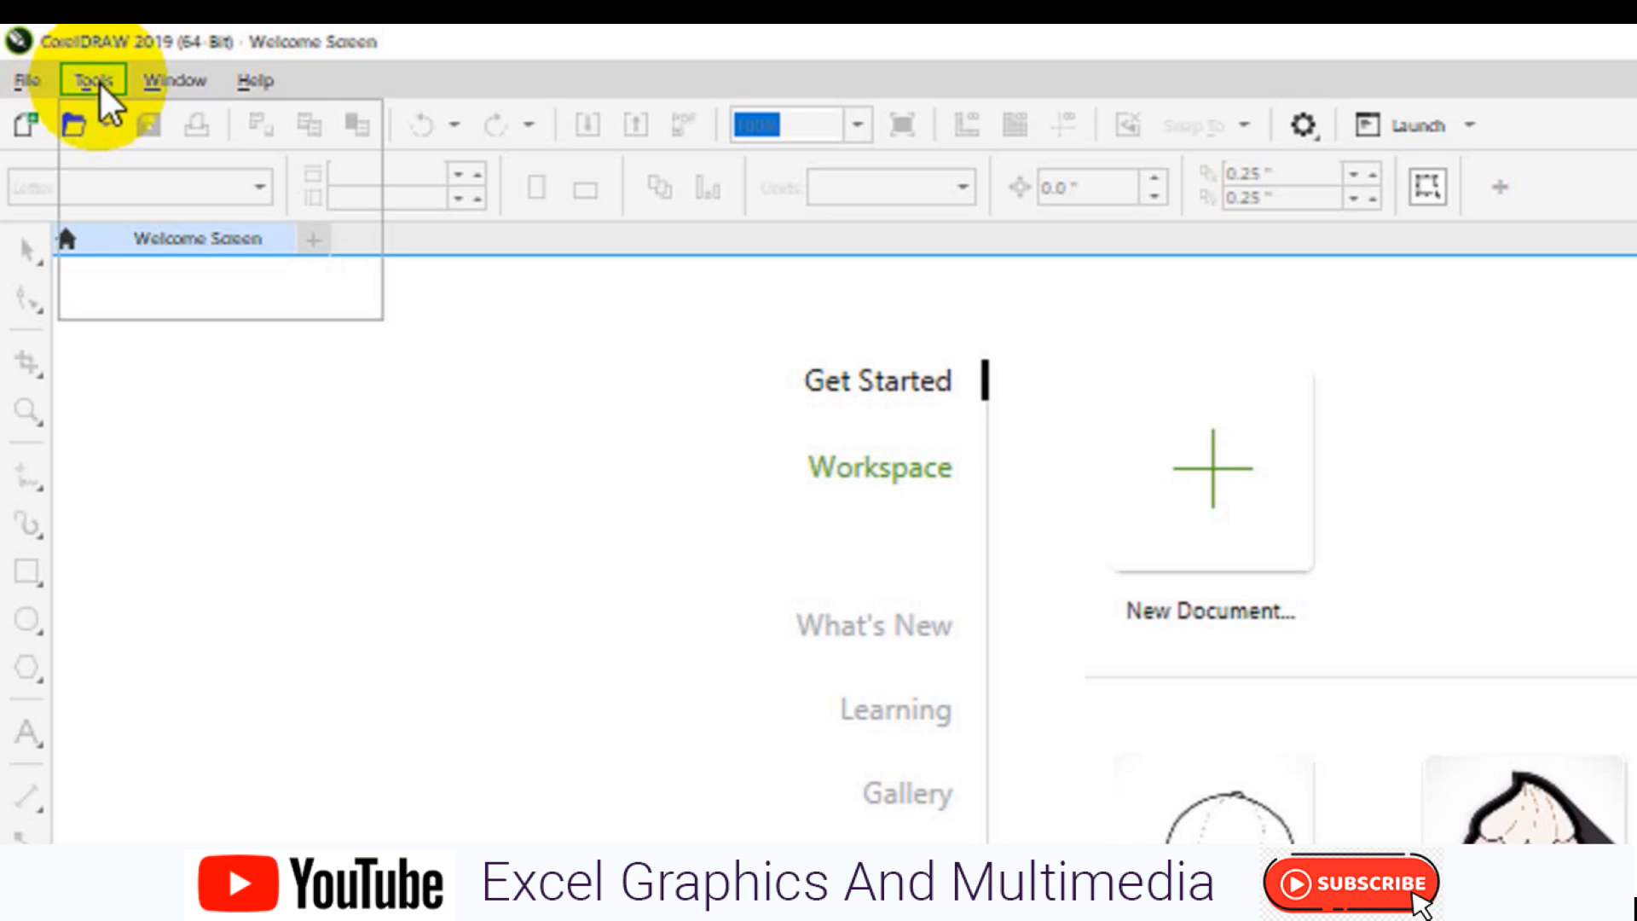
mouse_move(192, 135)
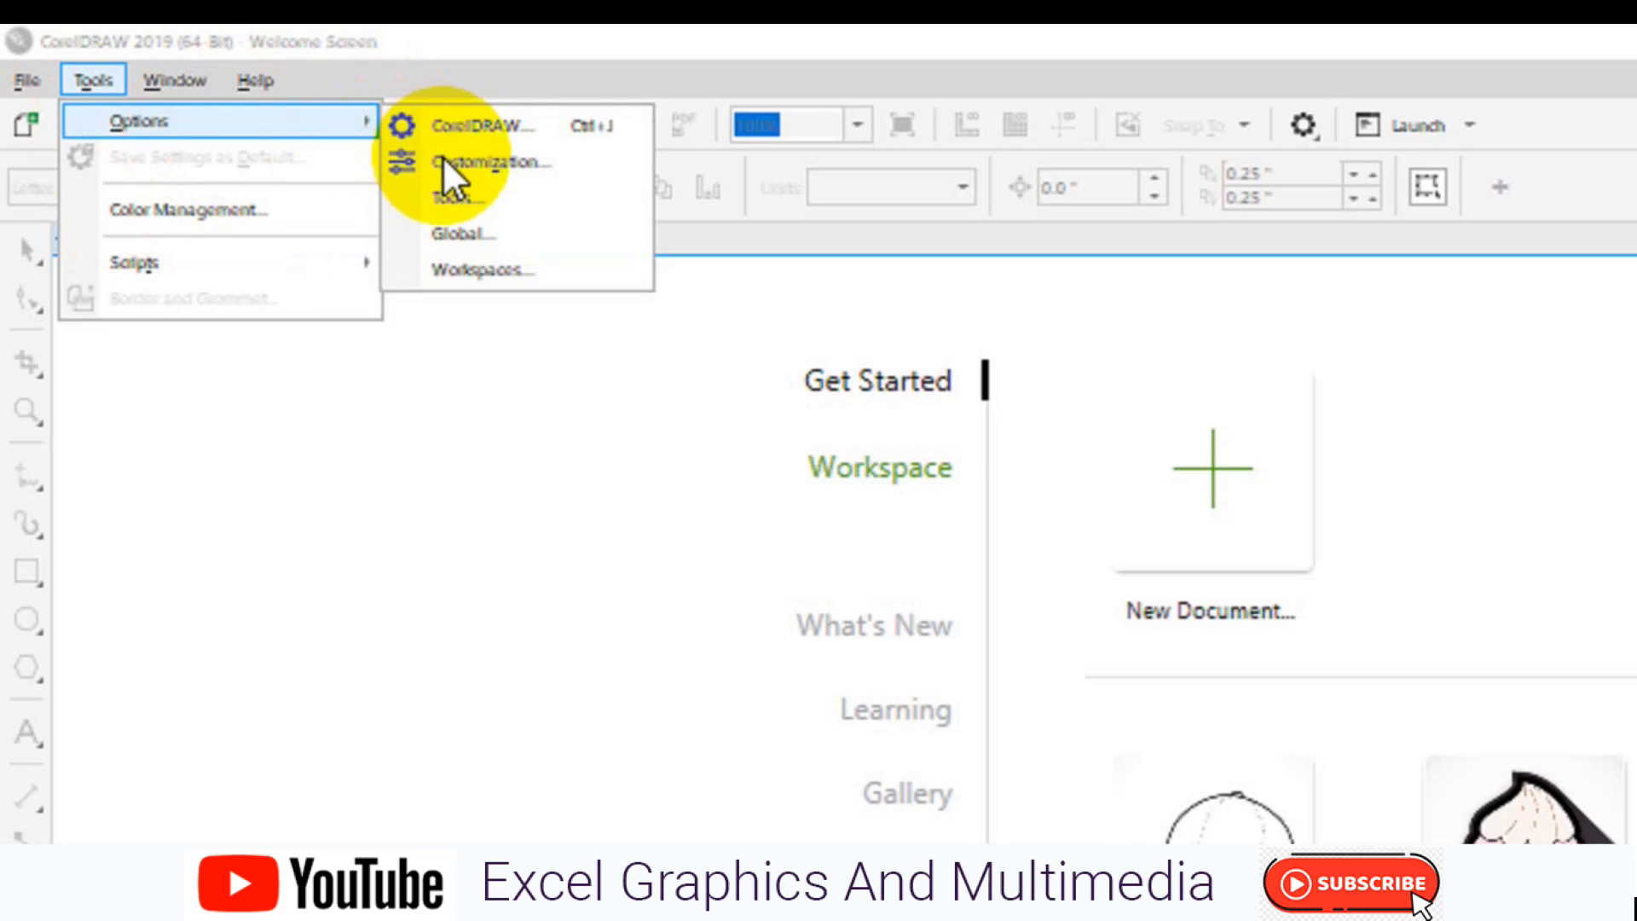
left_click(442, 156)
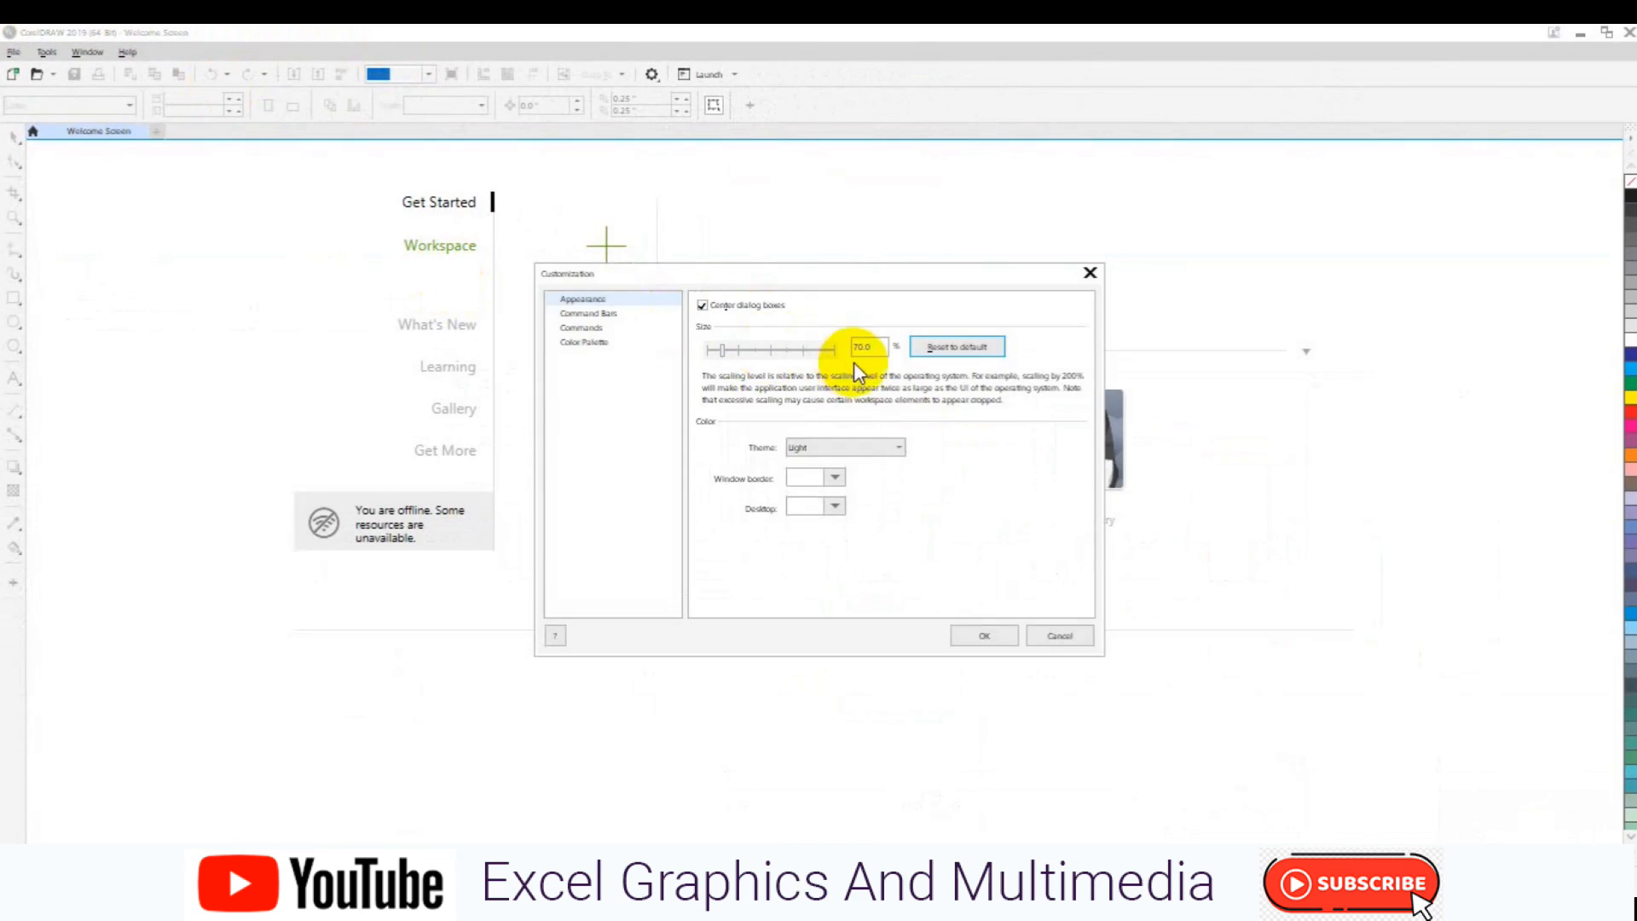
left_click(861, 349)
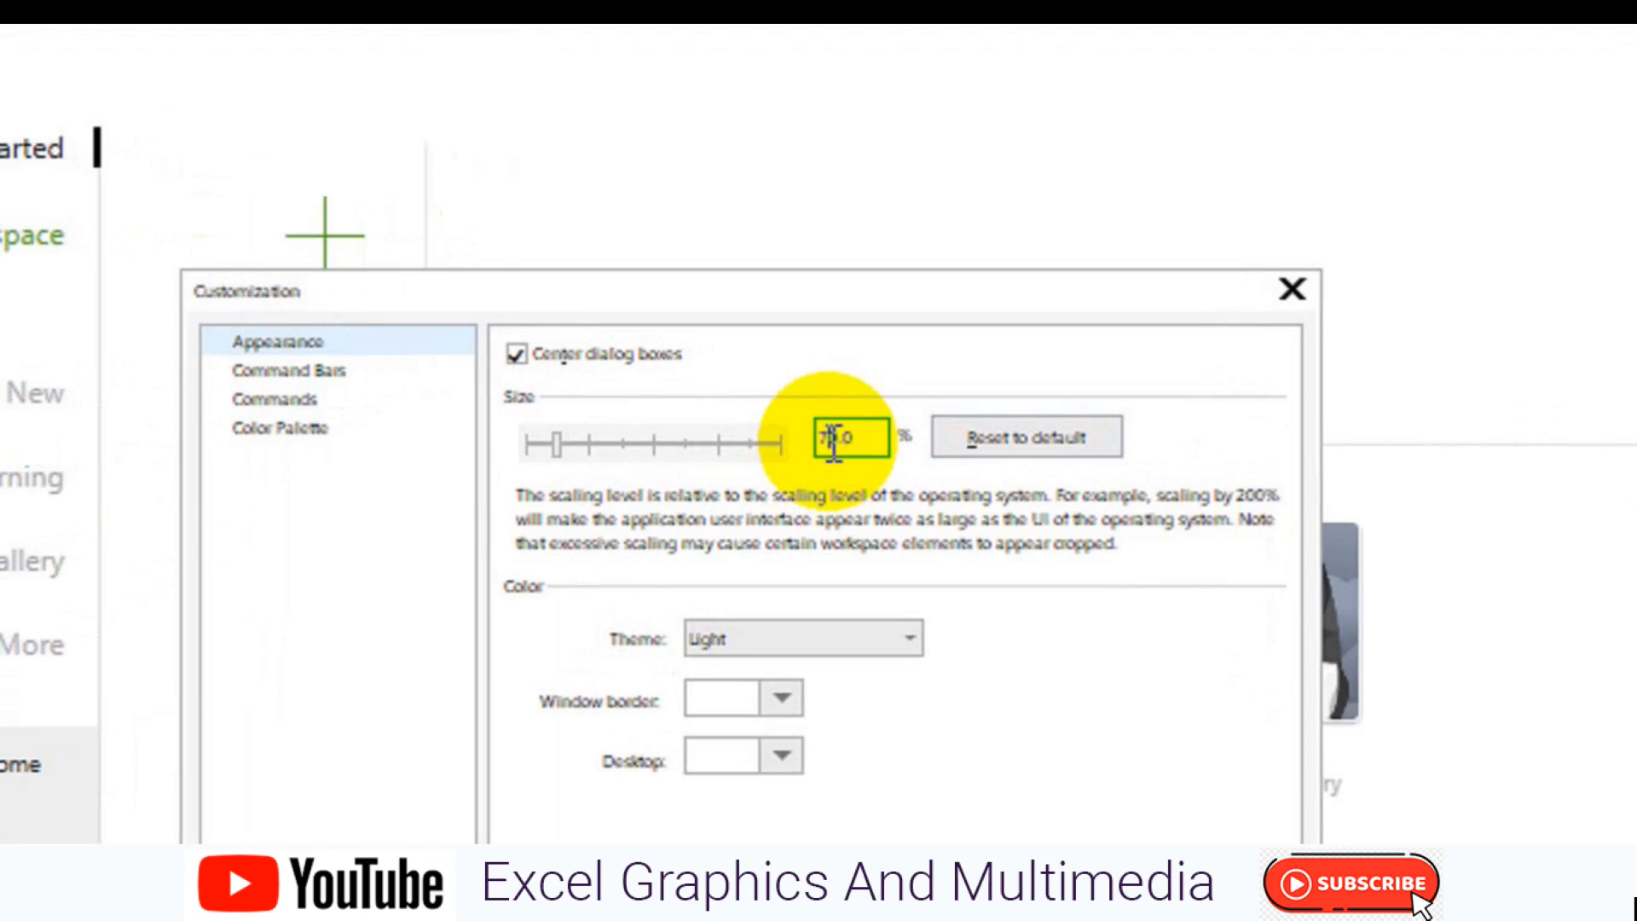
type("10")
double_click(834, 444)
type("100")
left_click(1105, 835)
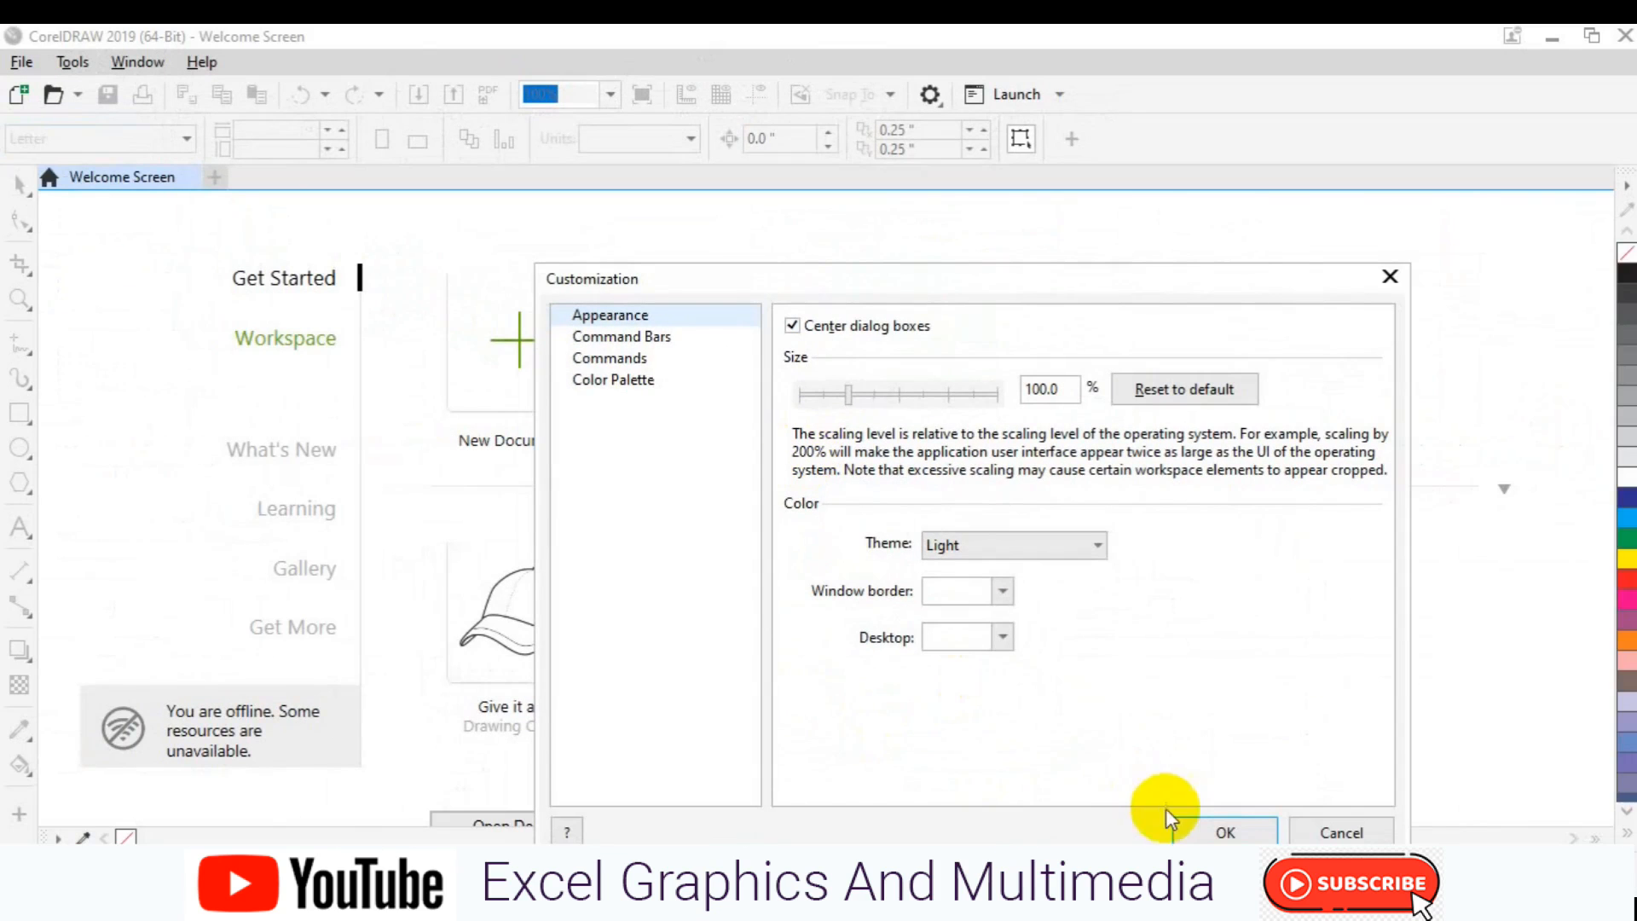
left_click(1225, 832)
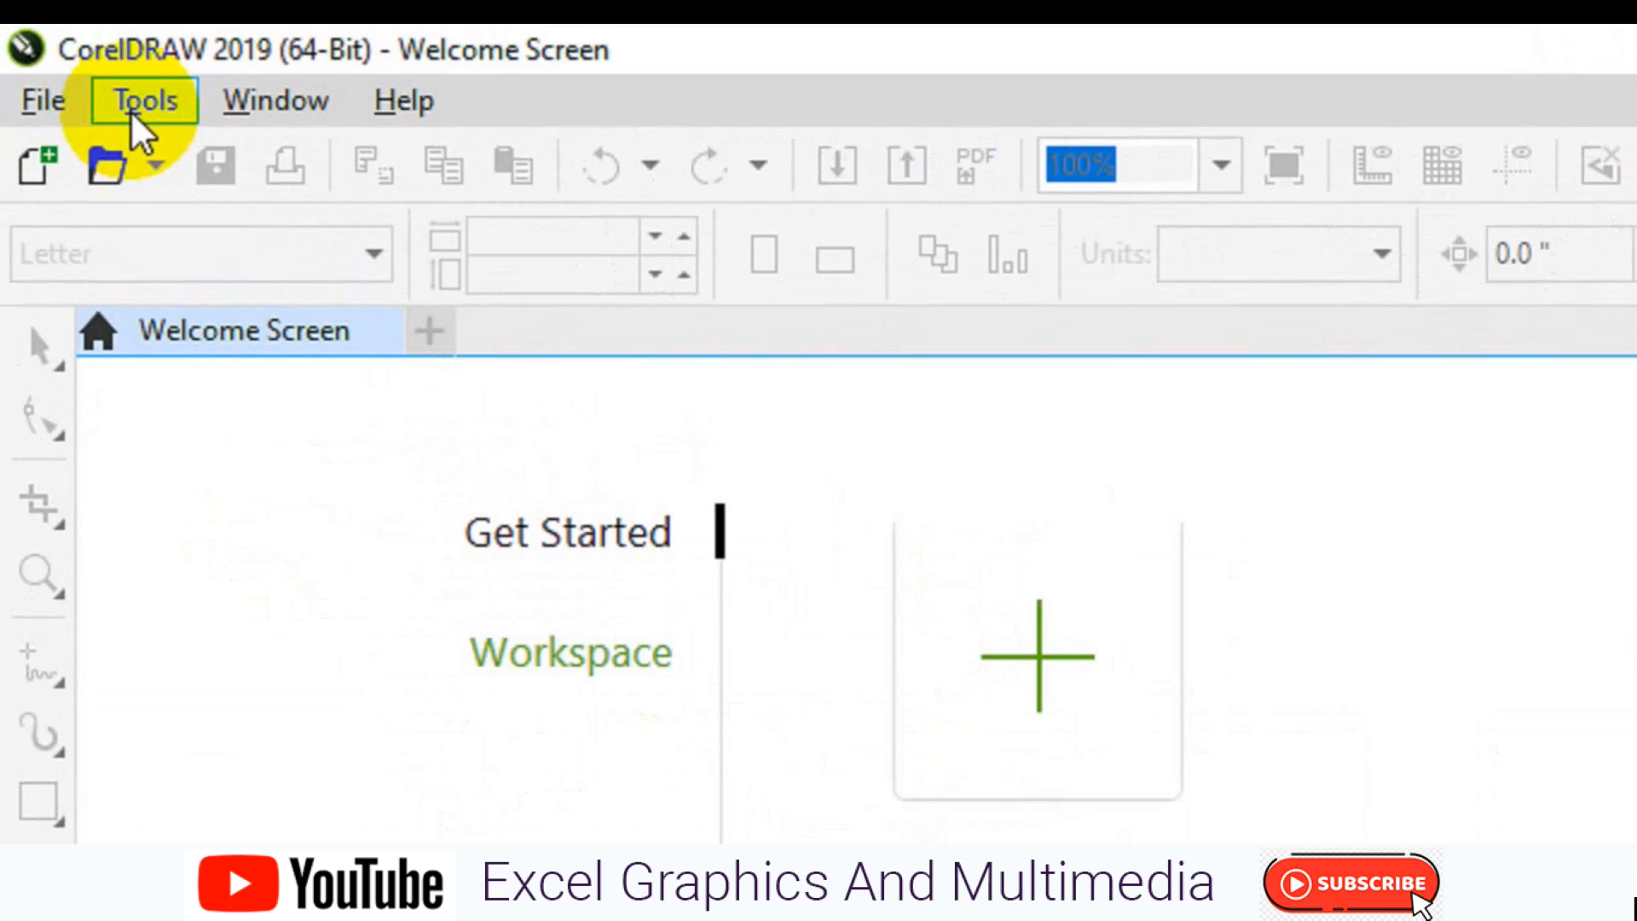
- In the Customization appearance settings, try the Medium and Dark color themes and set the theme to Black
left_click(130, 110)
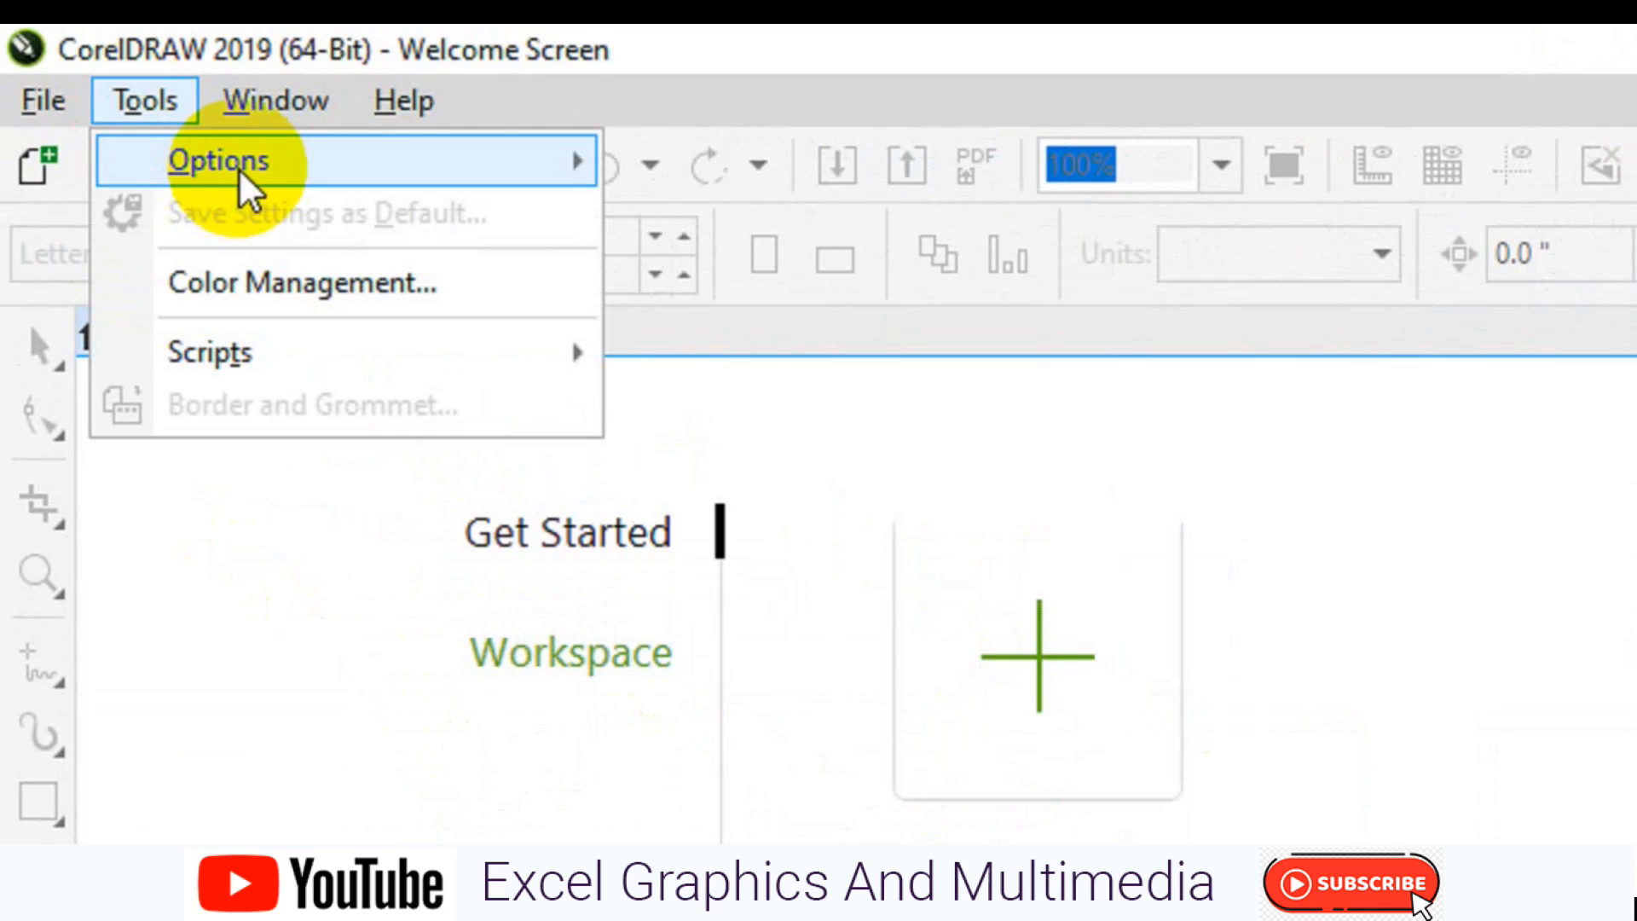
mouse_move(245, 181)
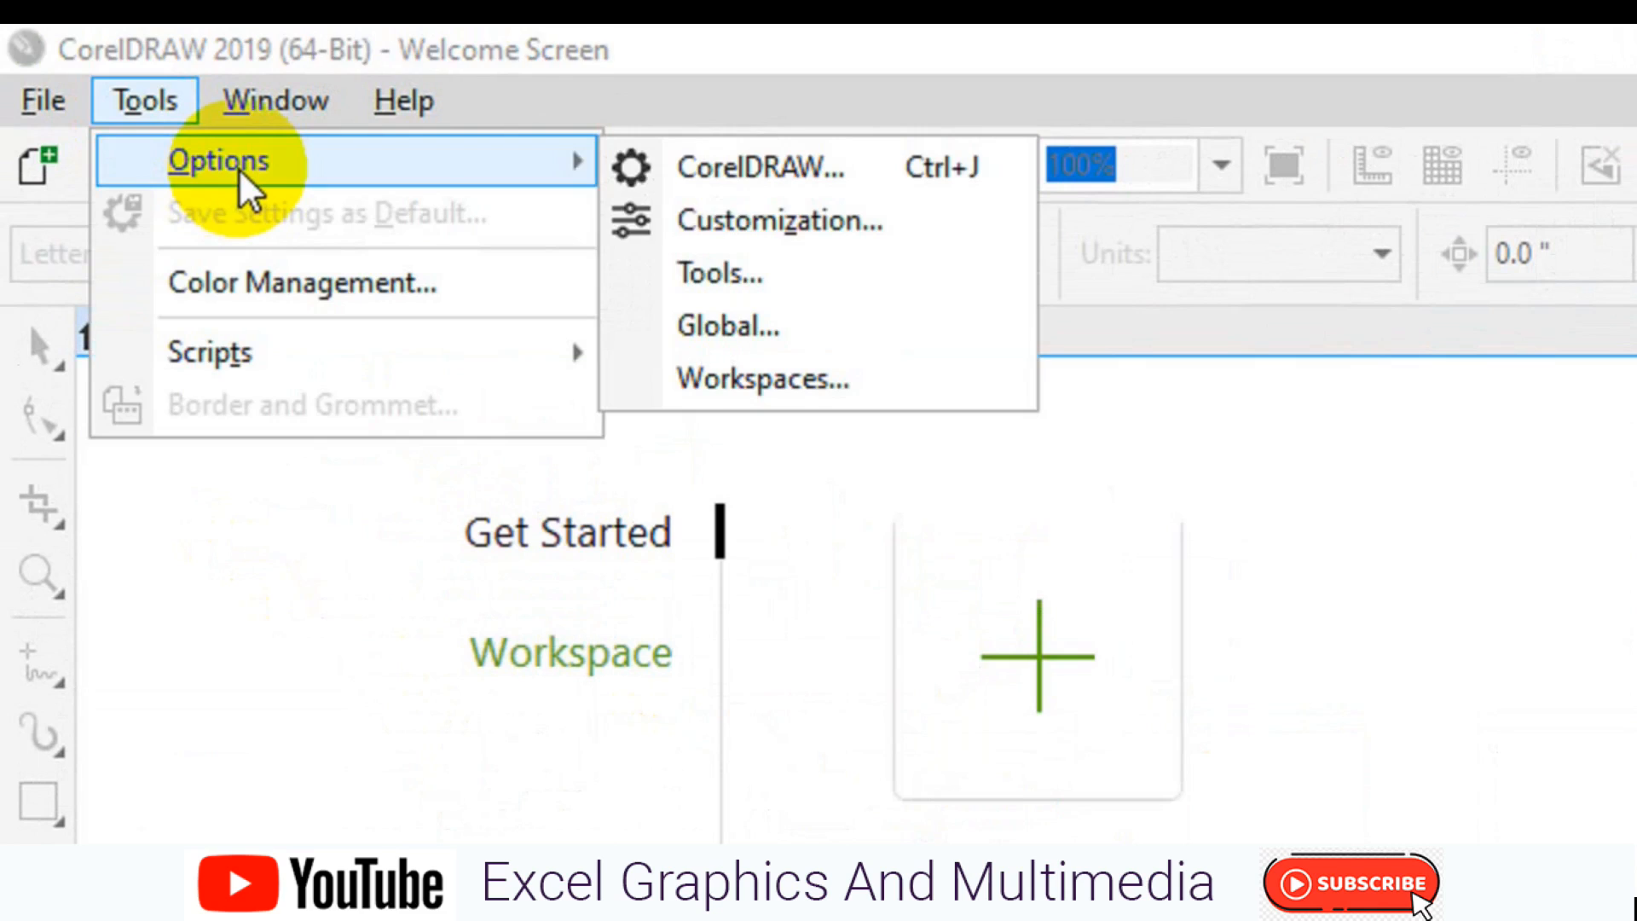
left_click(714, 224)
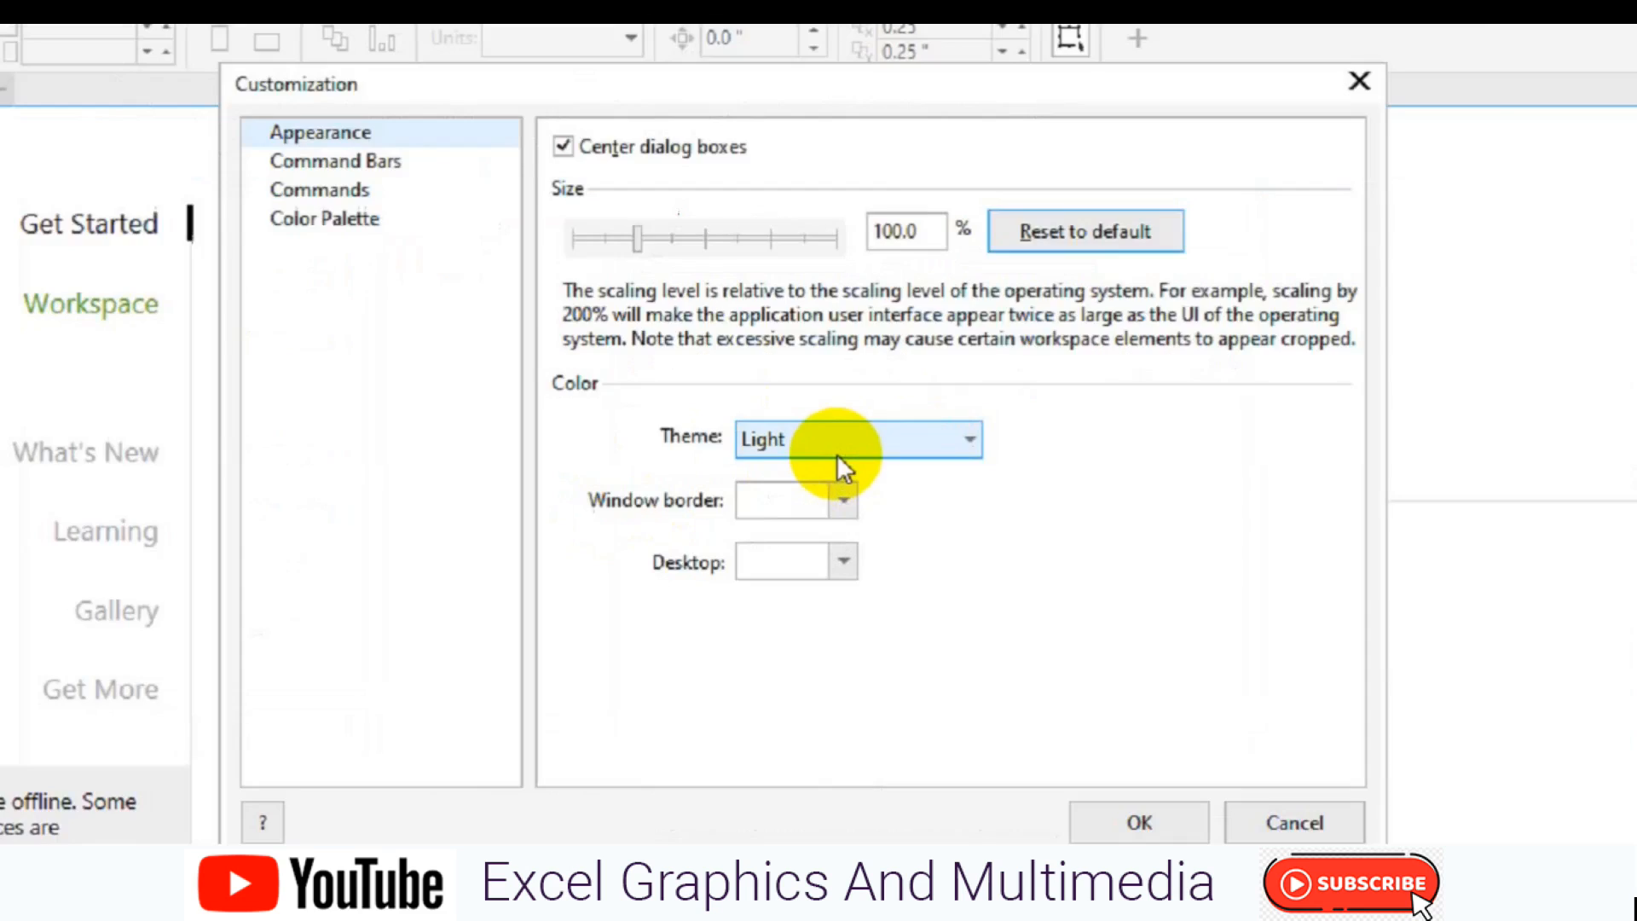
left_click(849, 448)
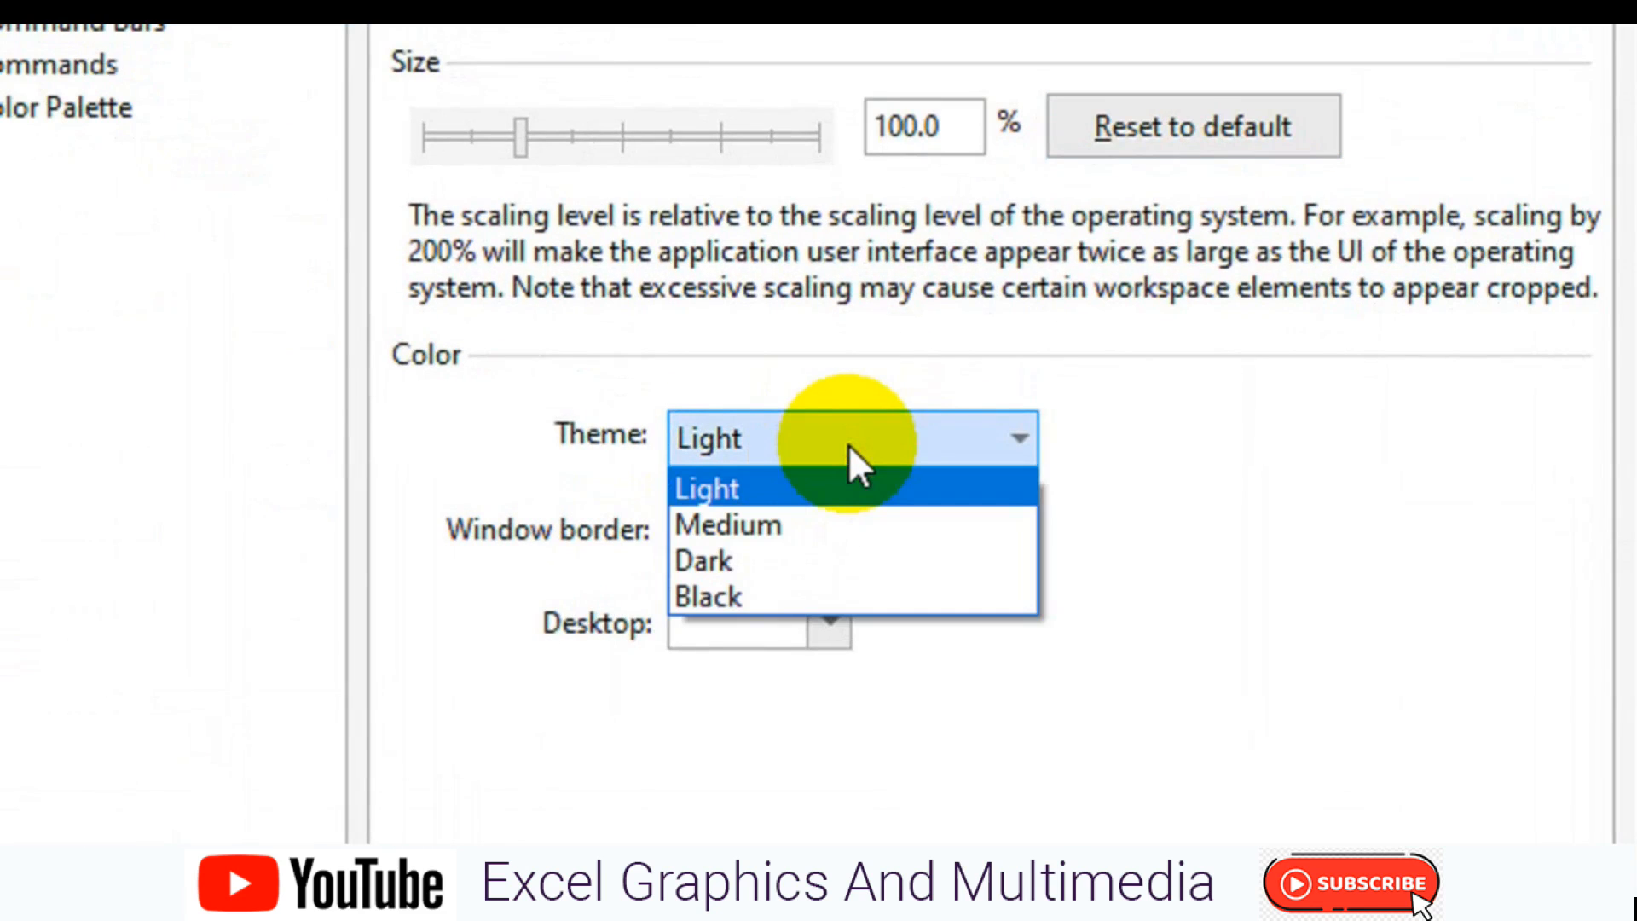
left_click(805, 517)
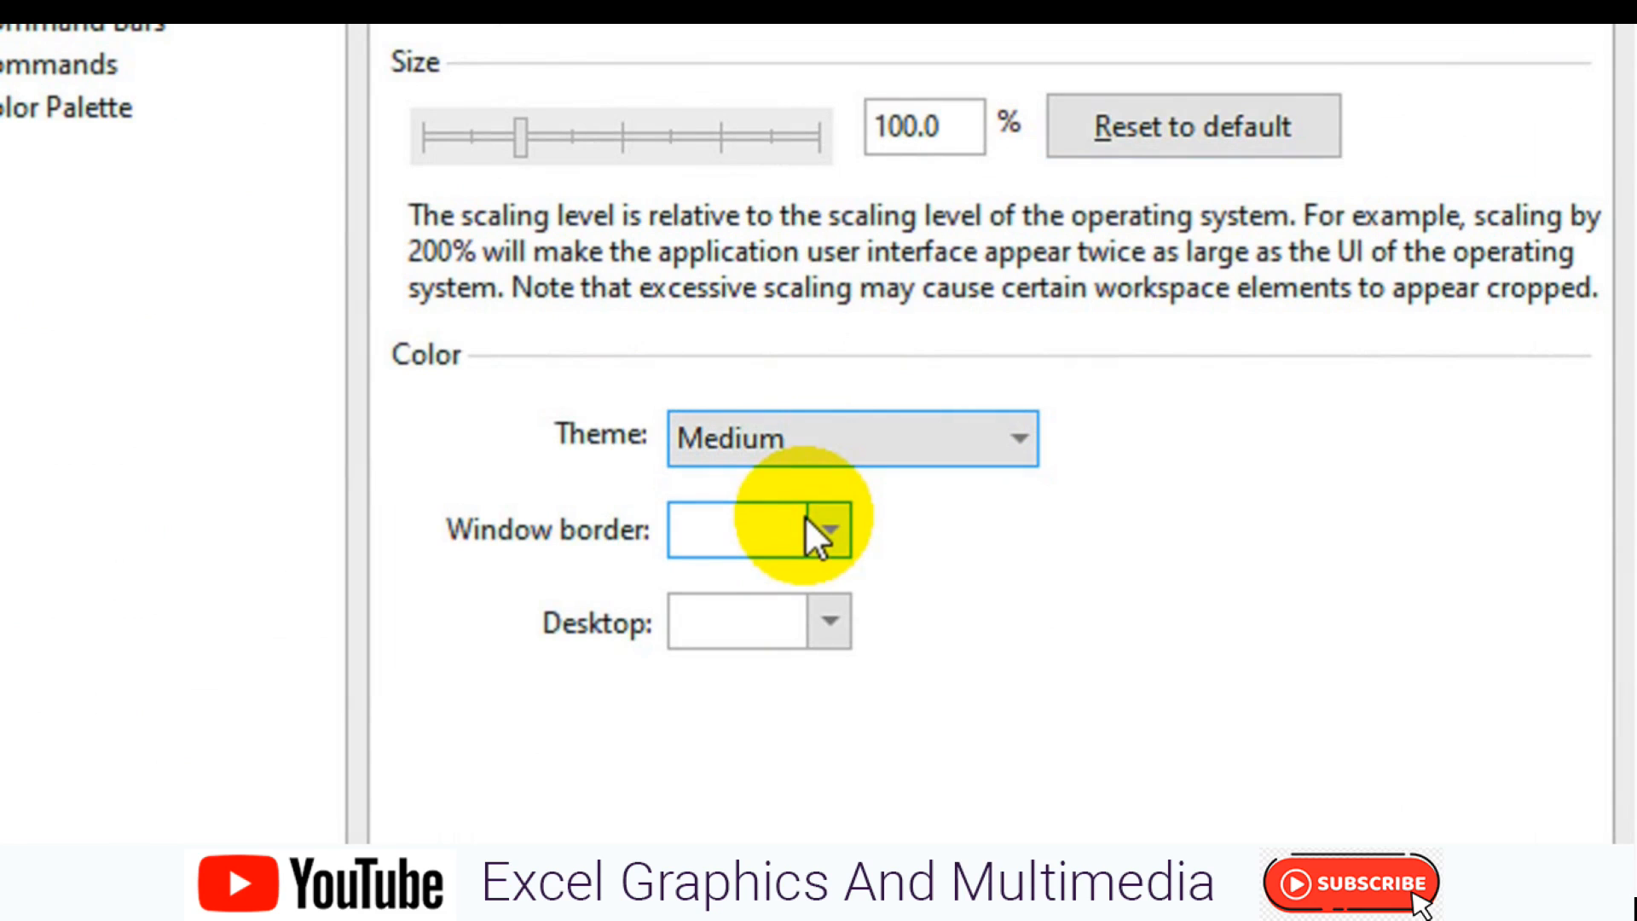
left_click(968, 438)
left_click(844, 560)
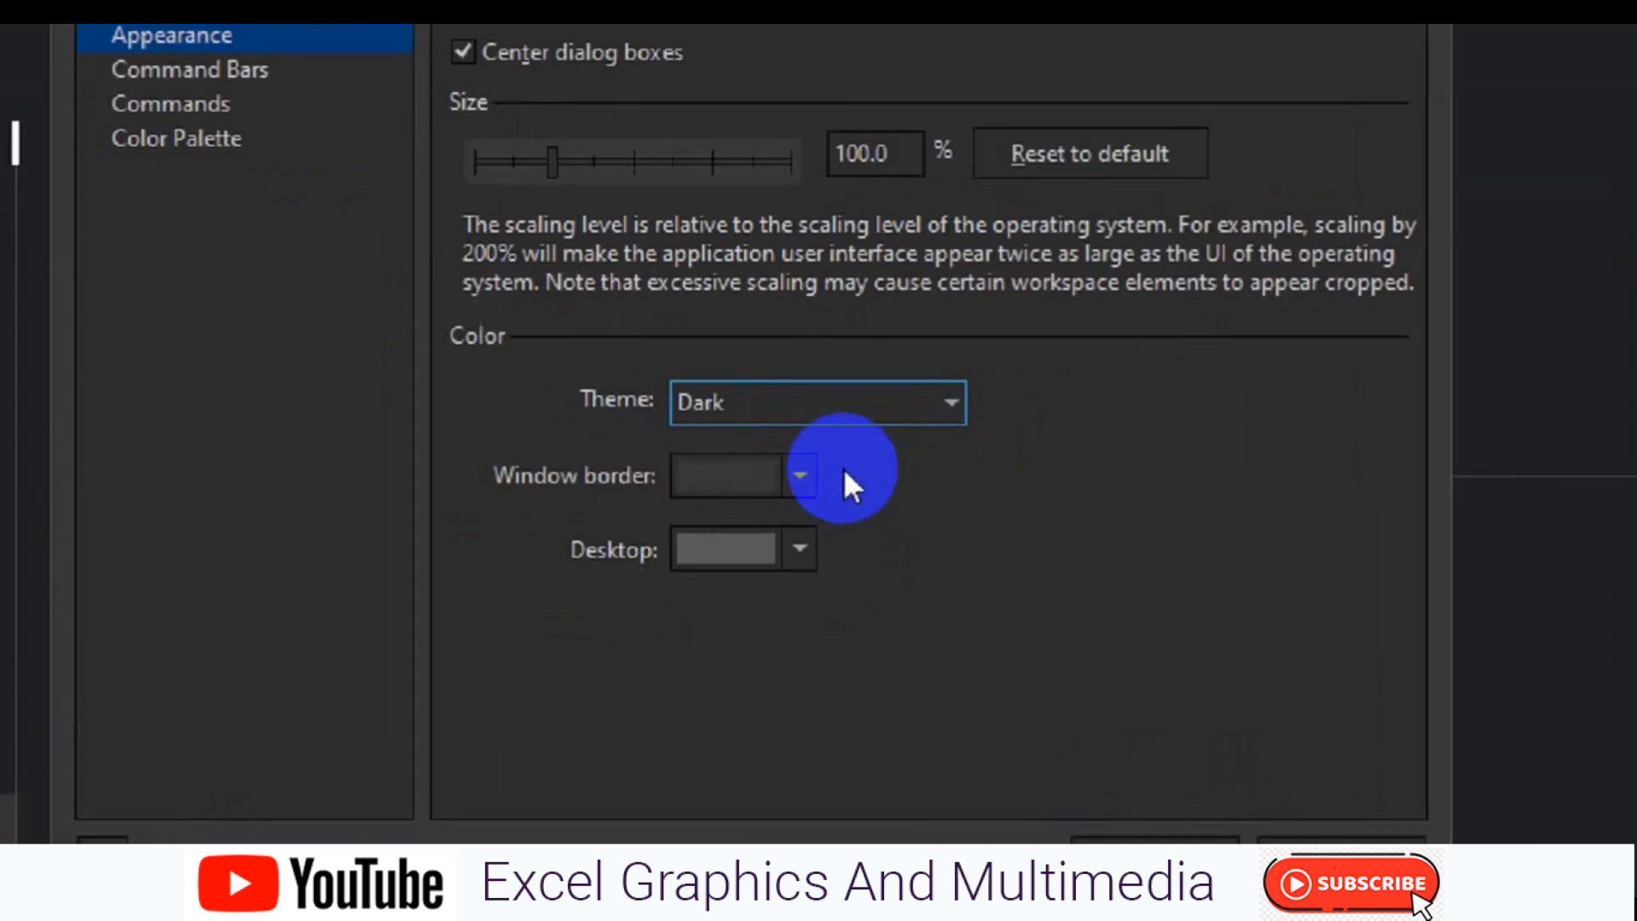
left_click(890, 415)
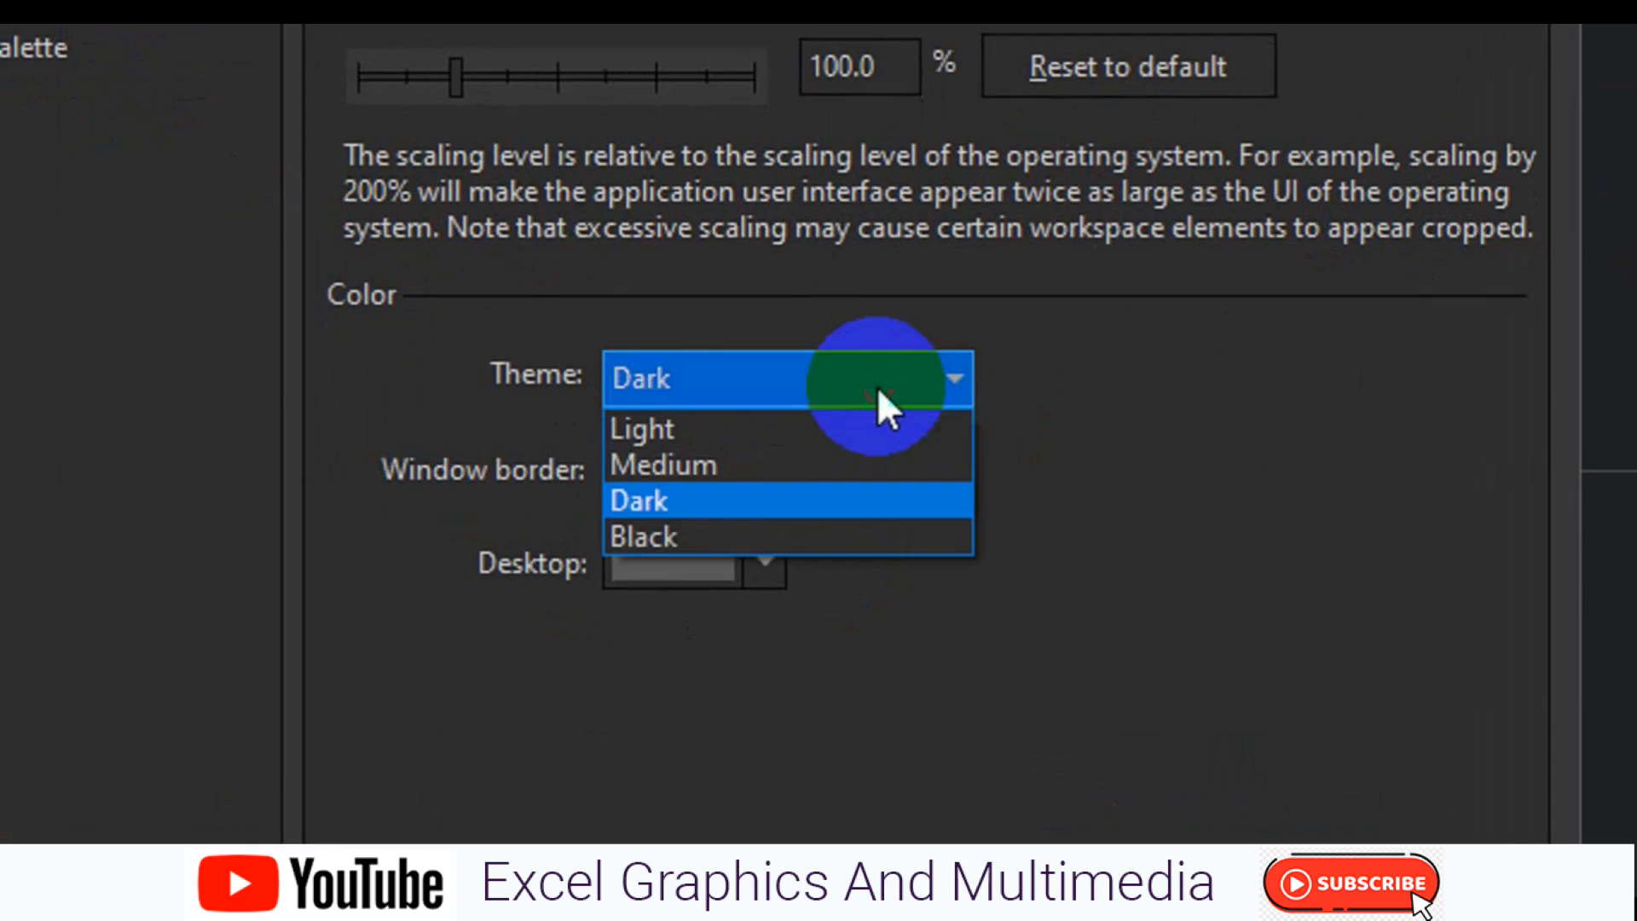
left_click(768, 537)
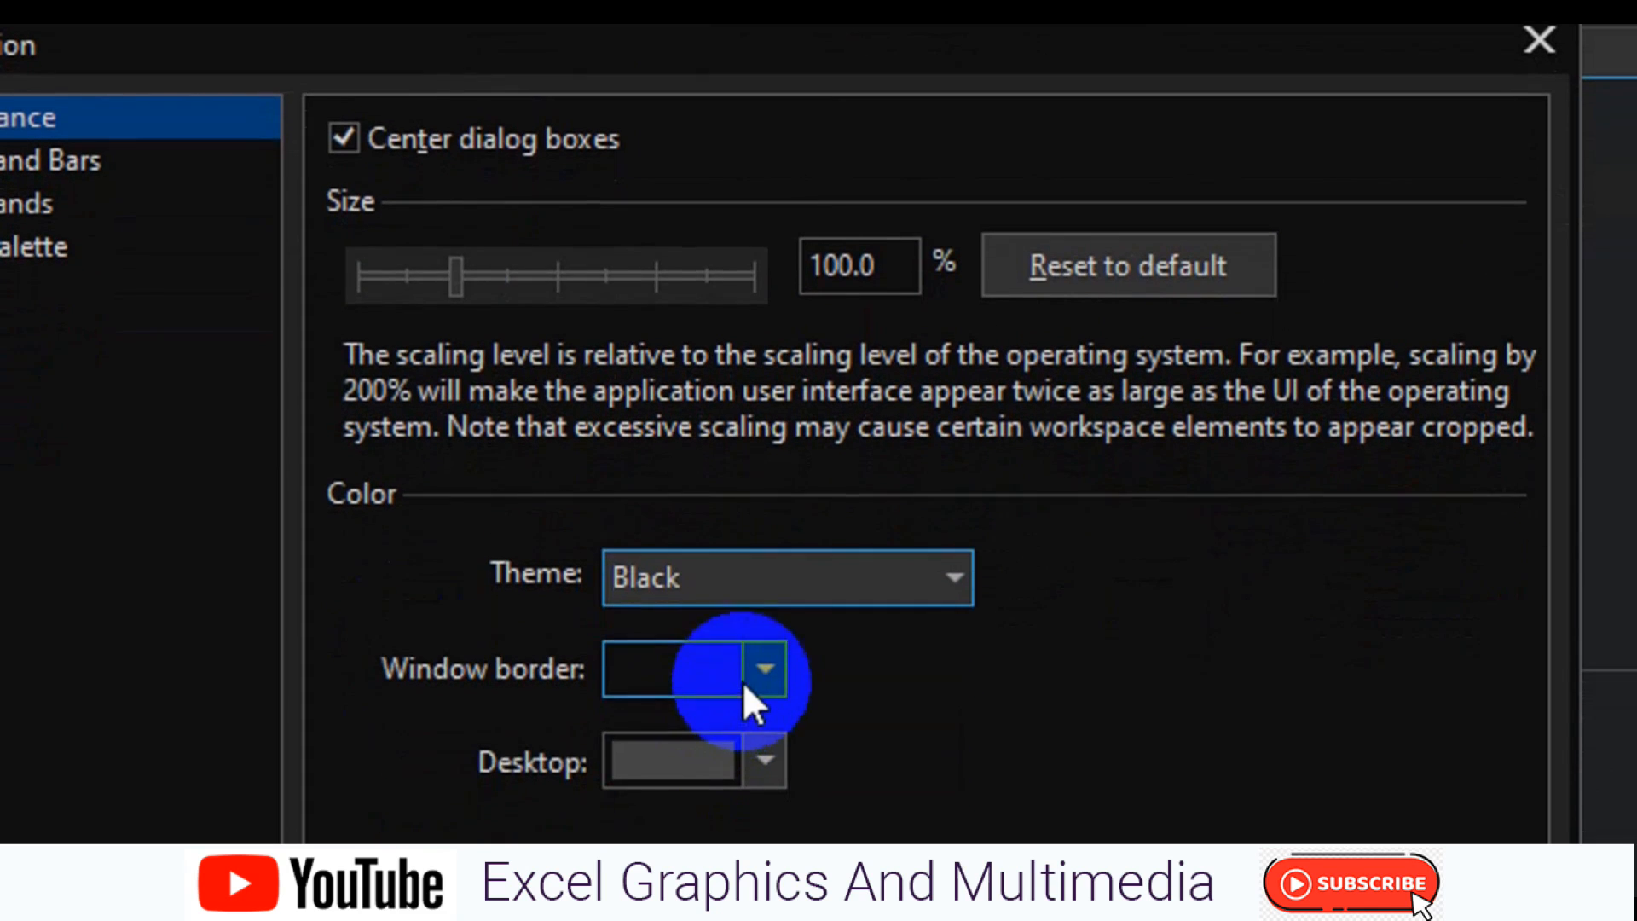
- Set the window border color to light blue and apply the appearance changes
left_click(753, 681)
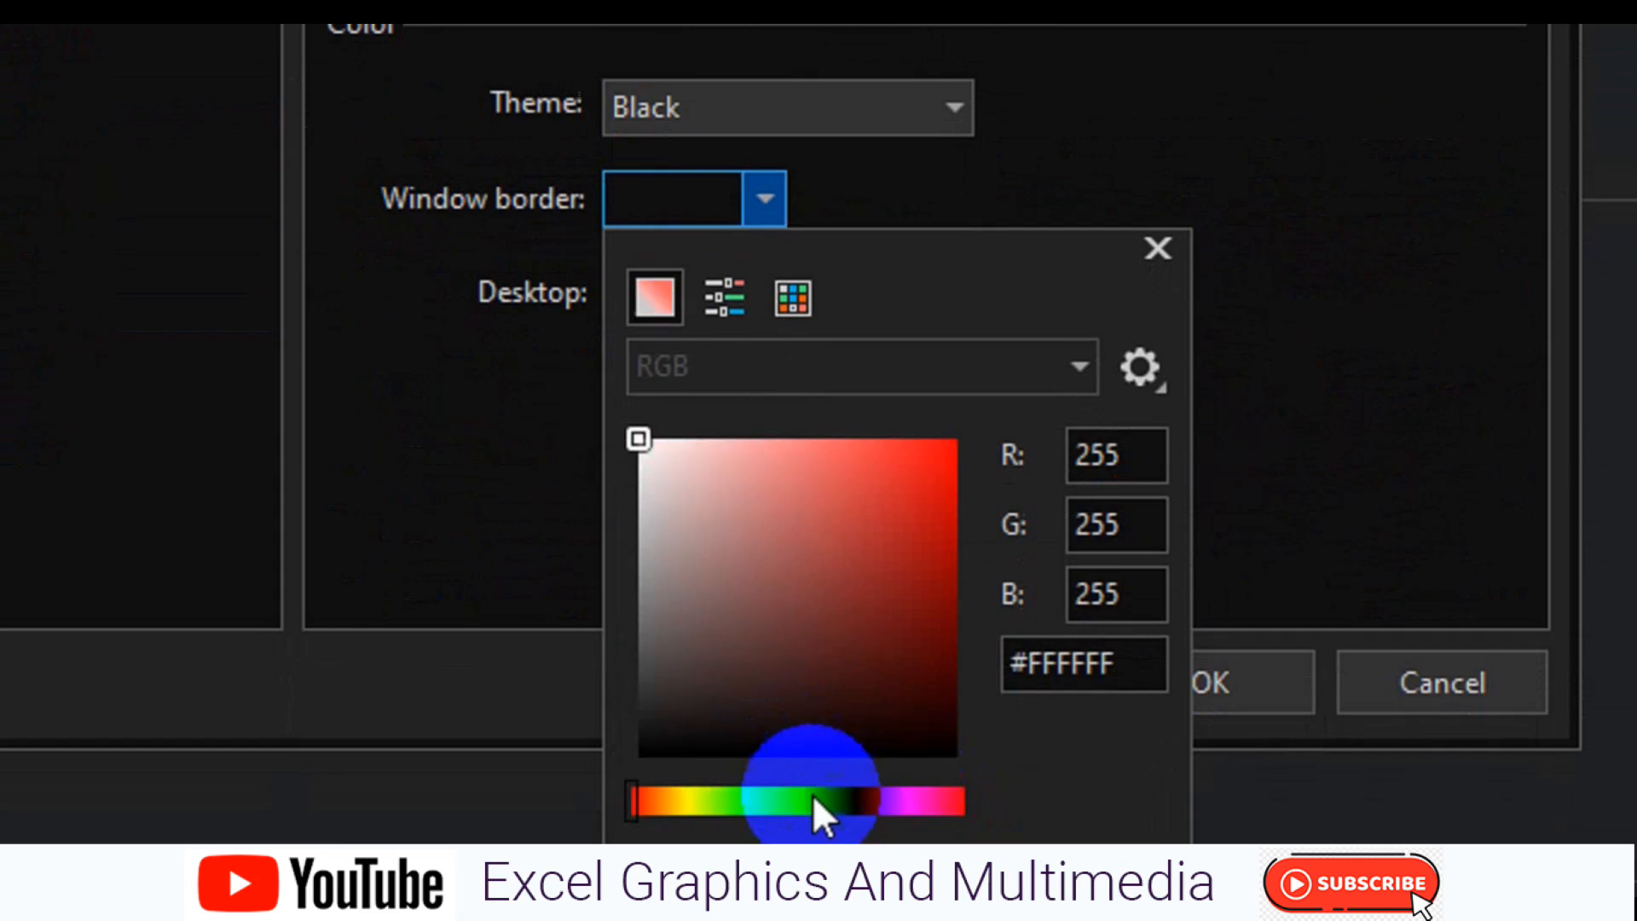
left_click(810, 729)
left_click(760, 394)
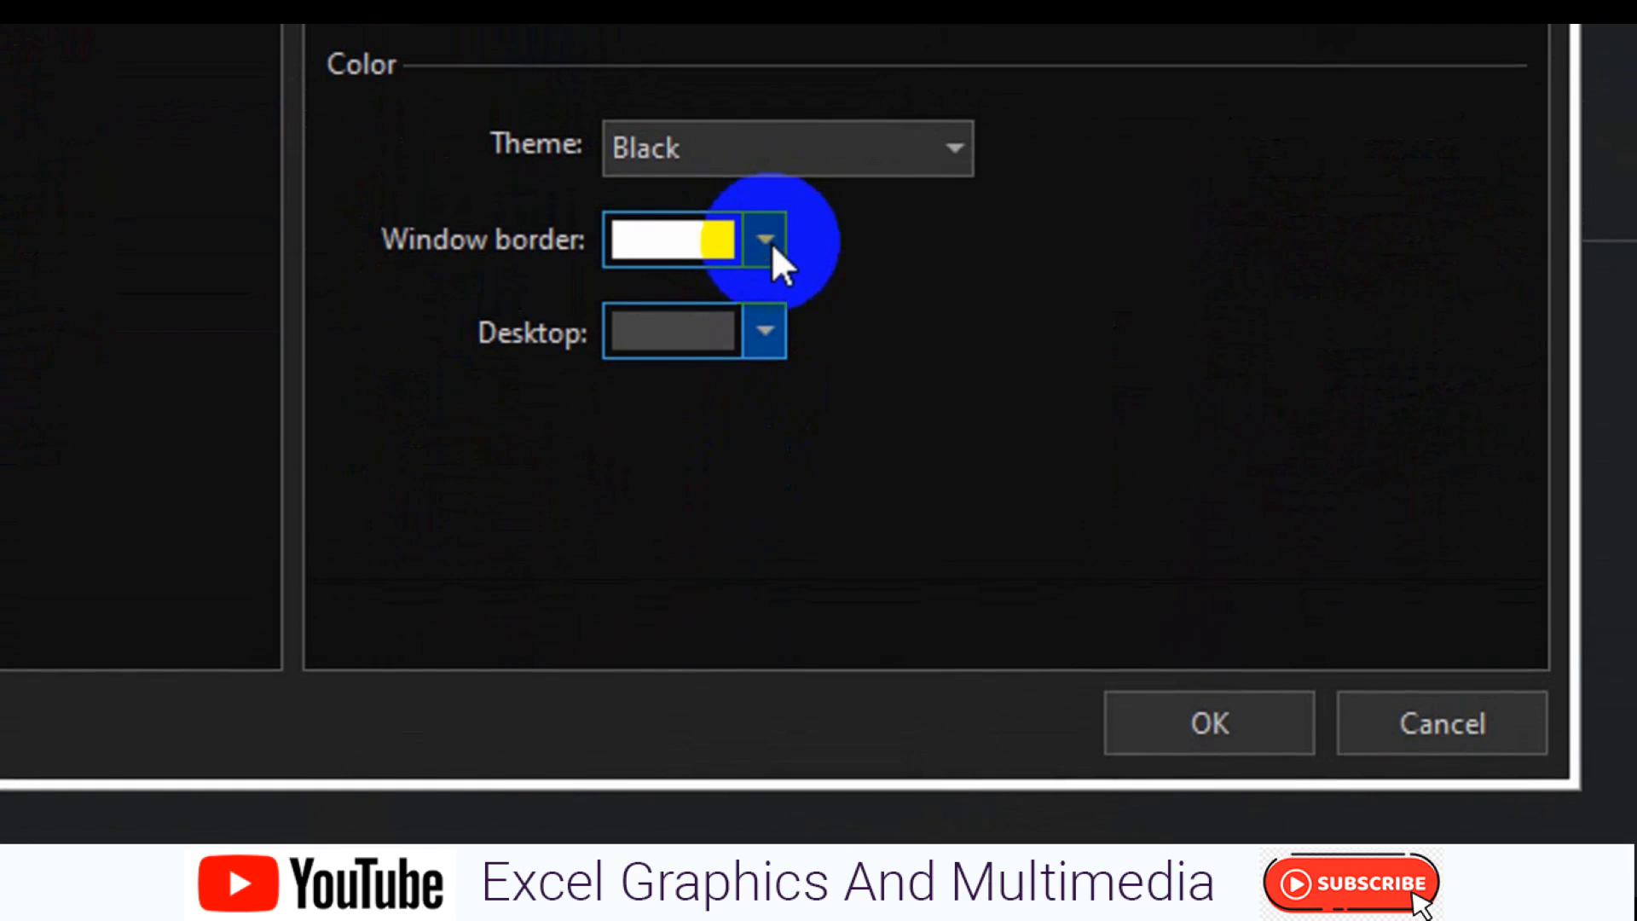
left_click(765, 239)
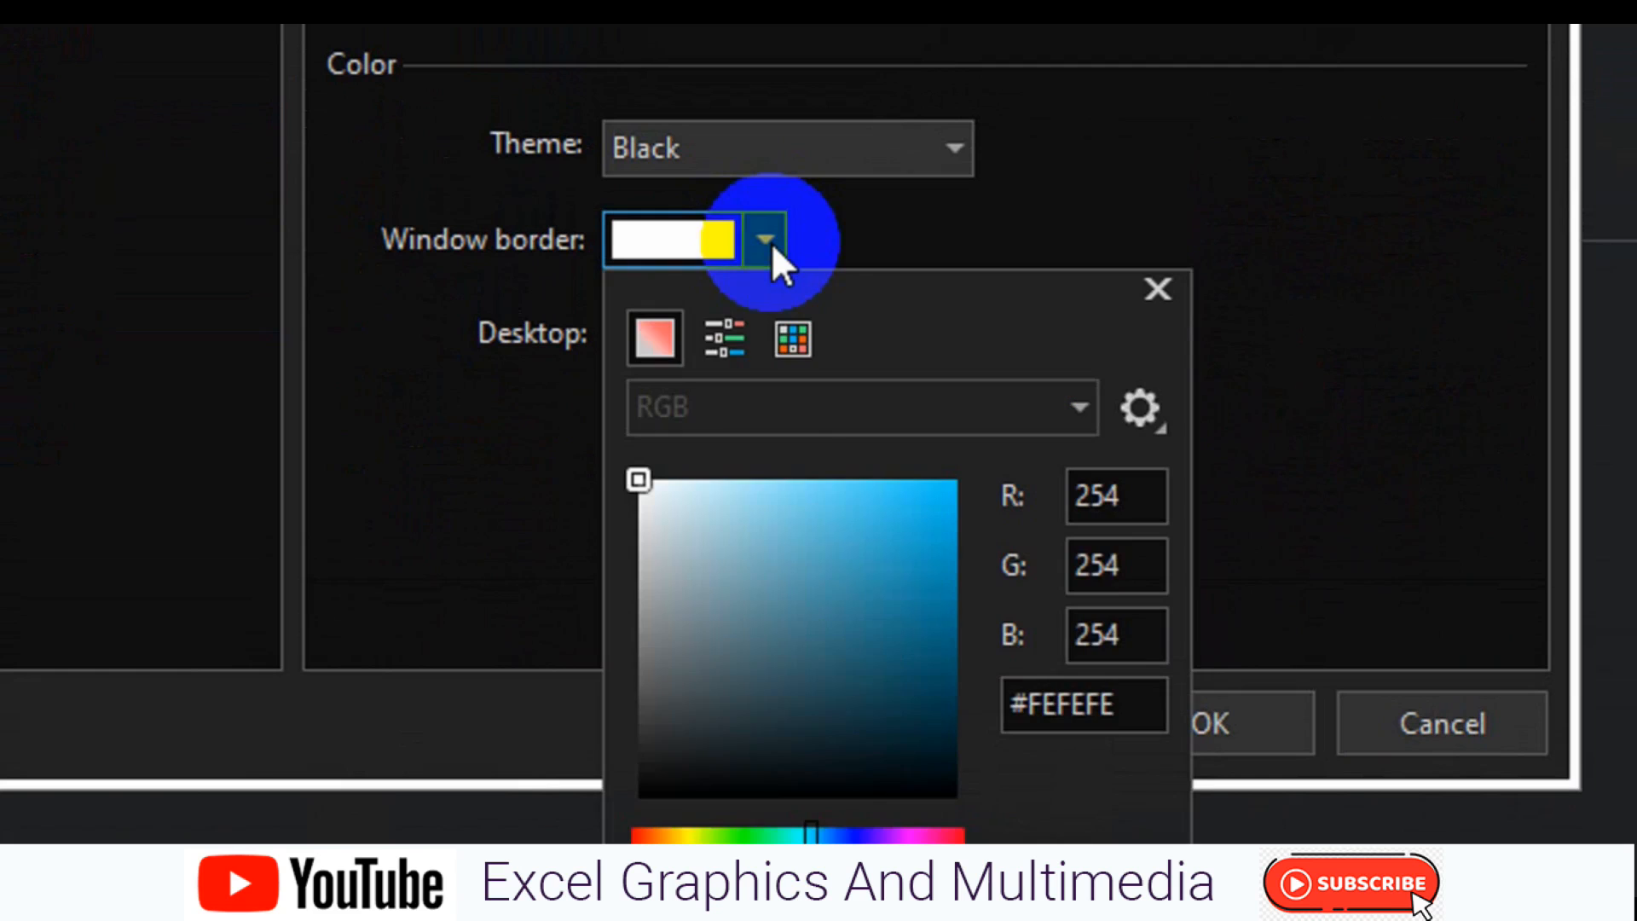
left_click(800, 489)
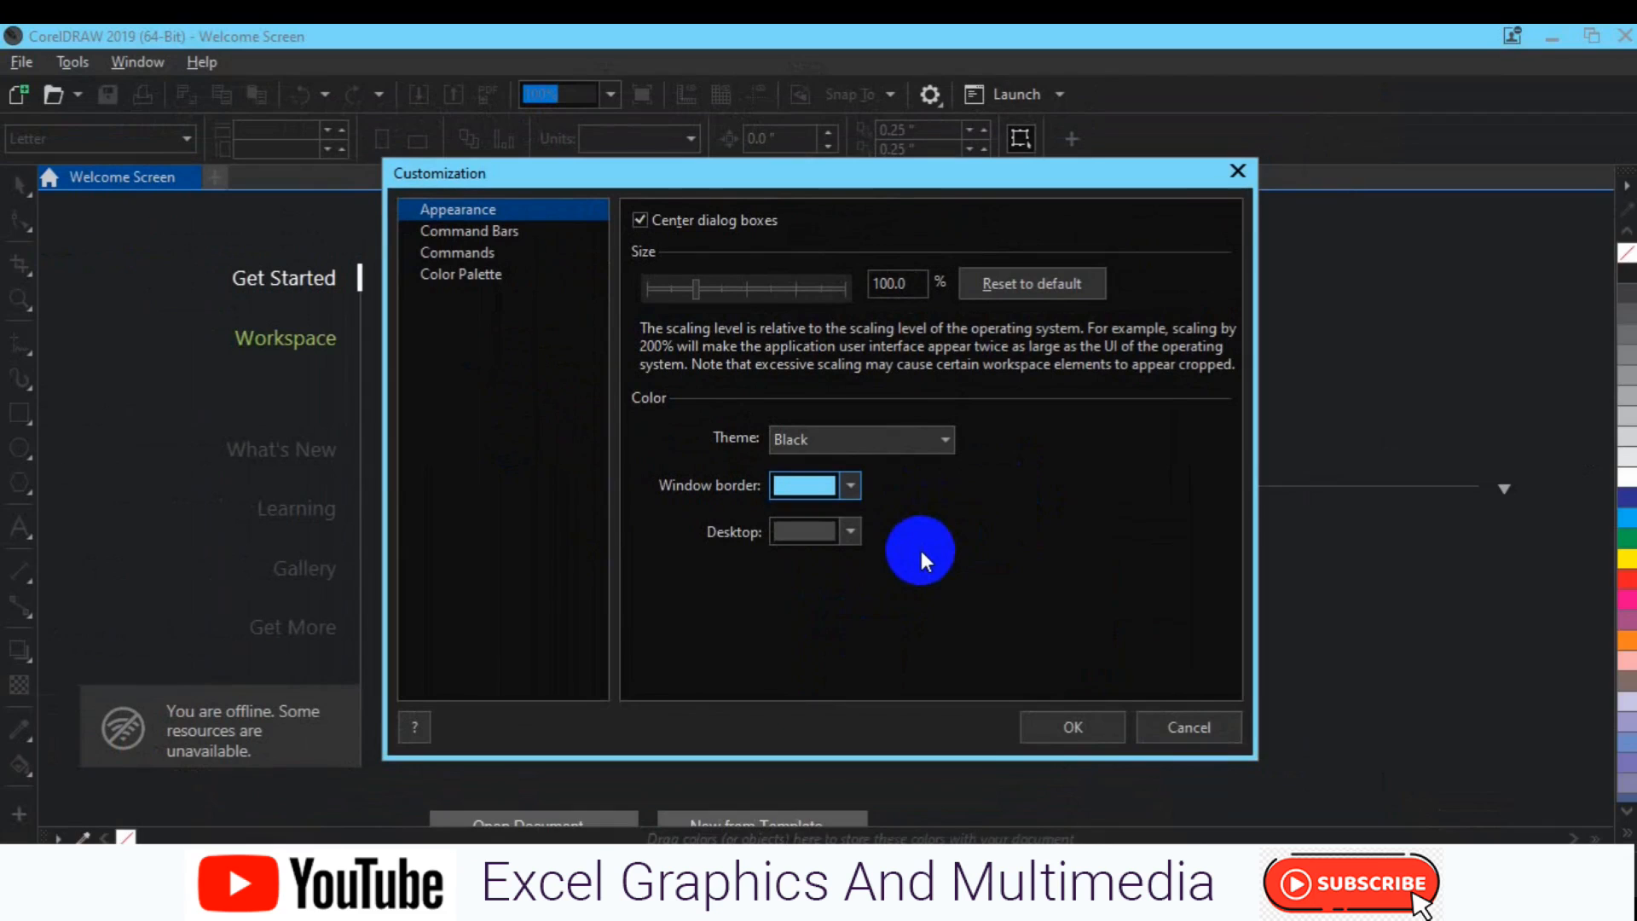
left_click(1054, 732)
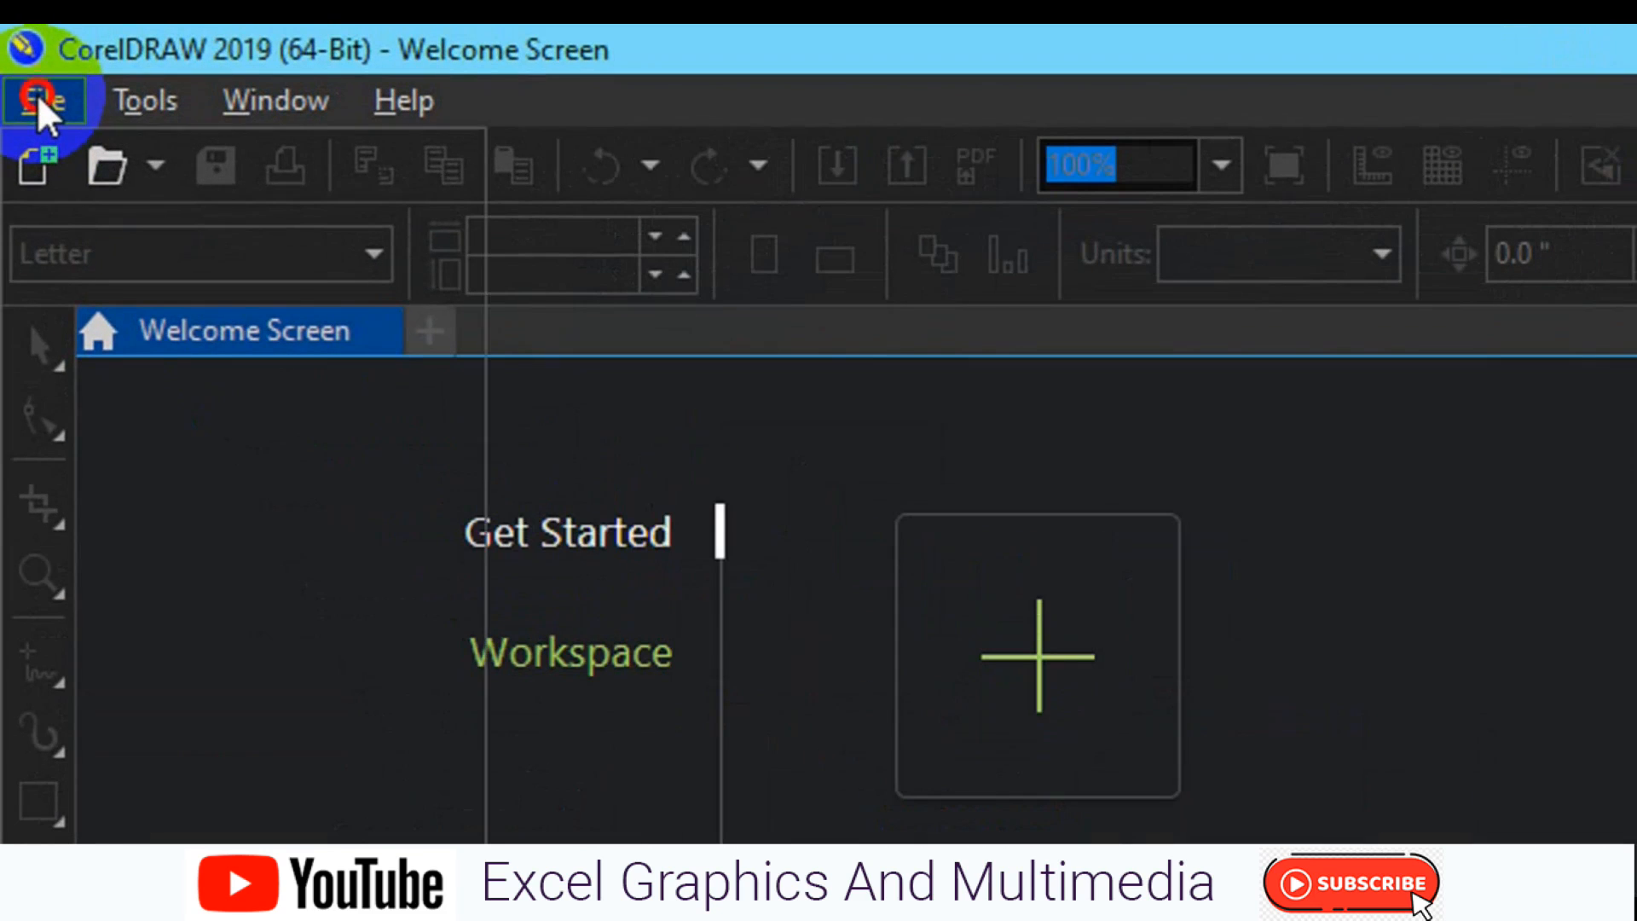
- Create a new A4 portrait document named testing in CMYK color mode at 300 dpi
left_click(38, 94)
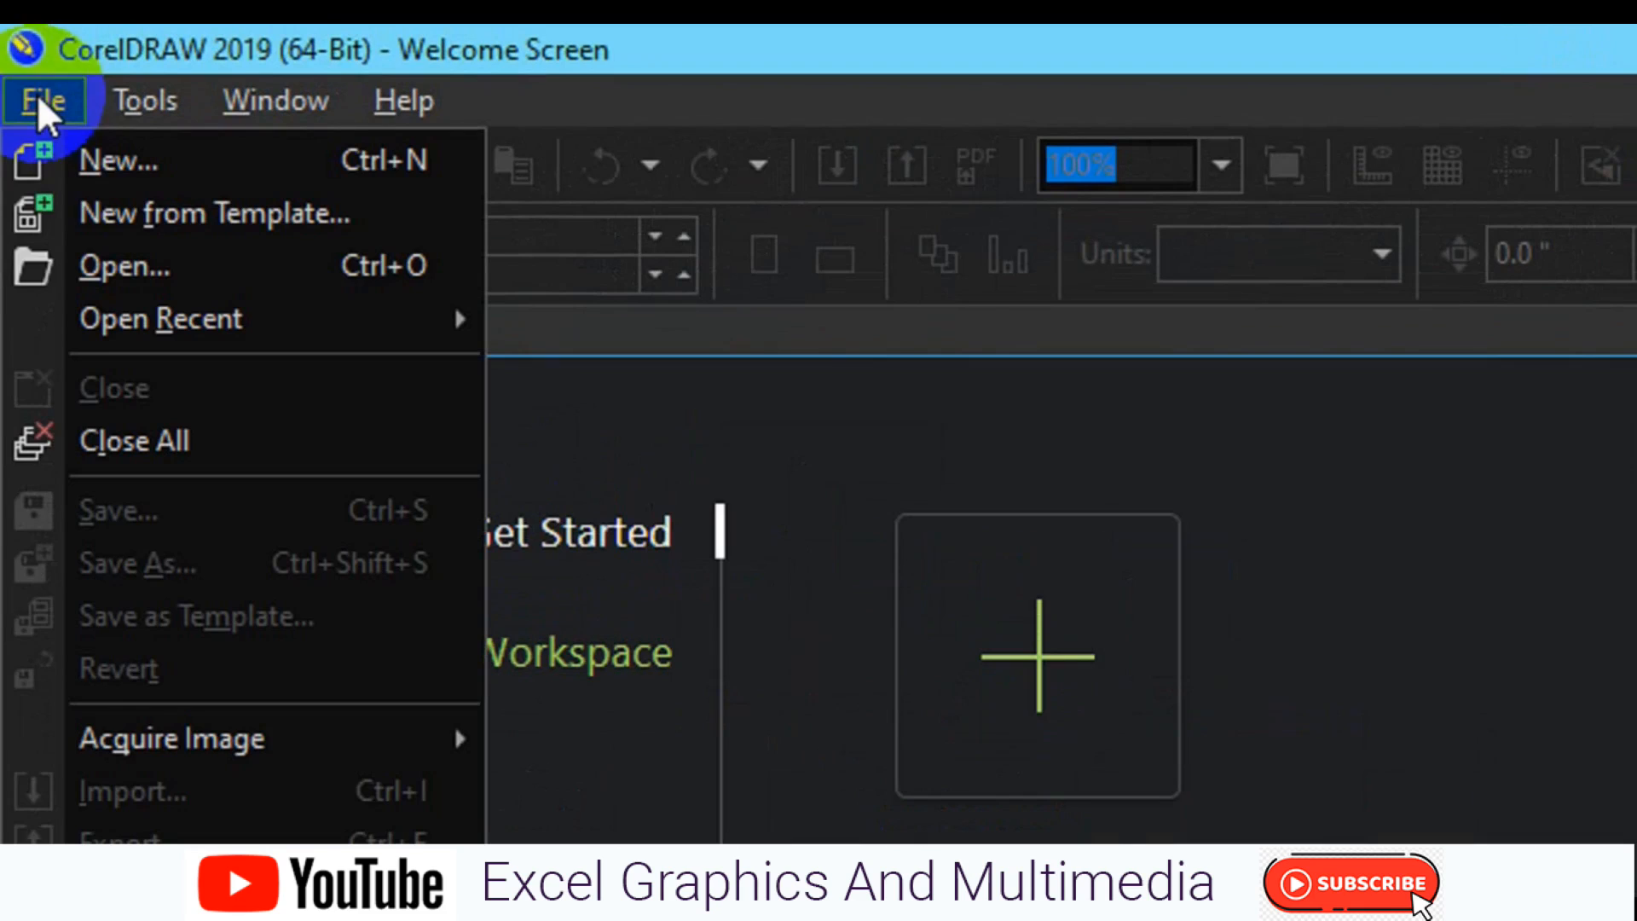
left_click(101, 165)
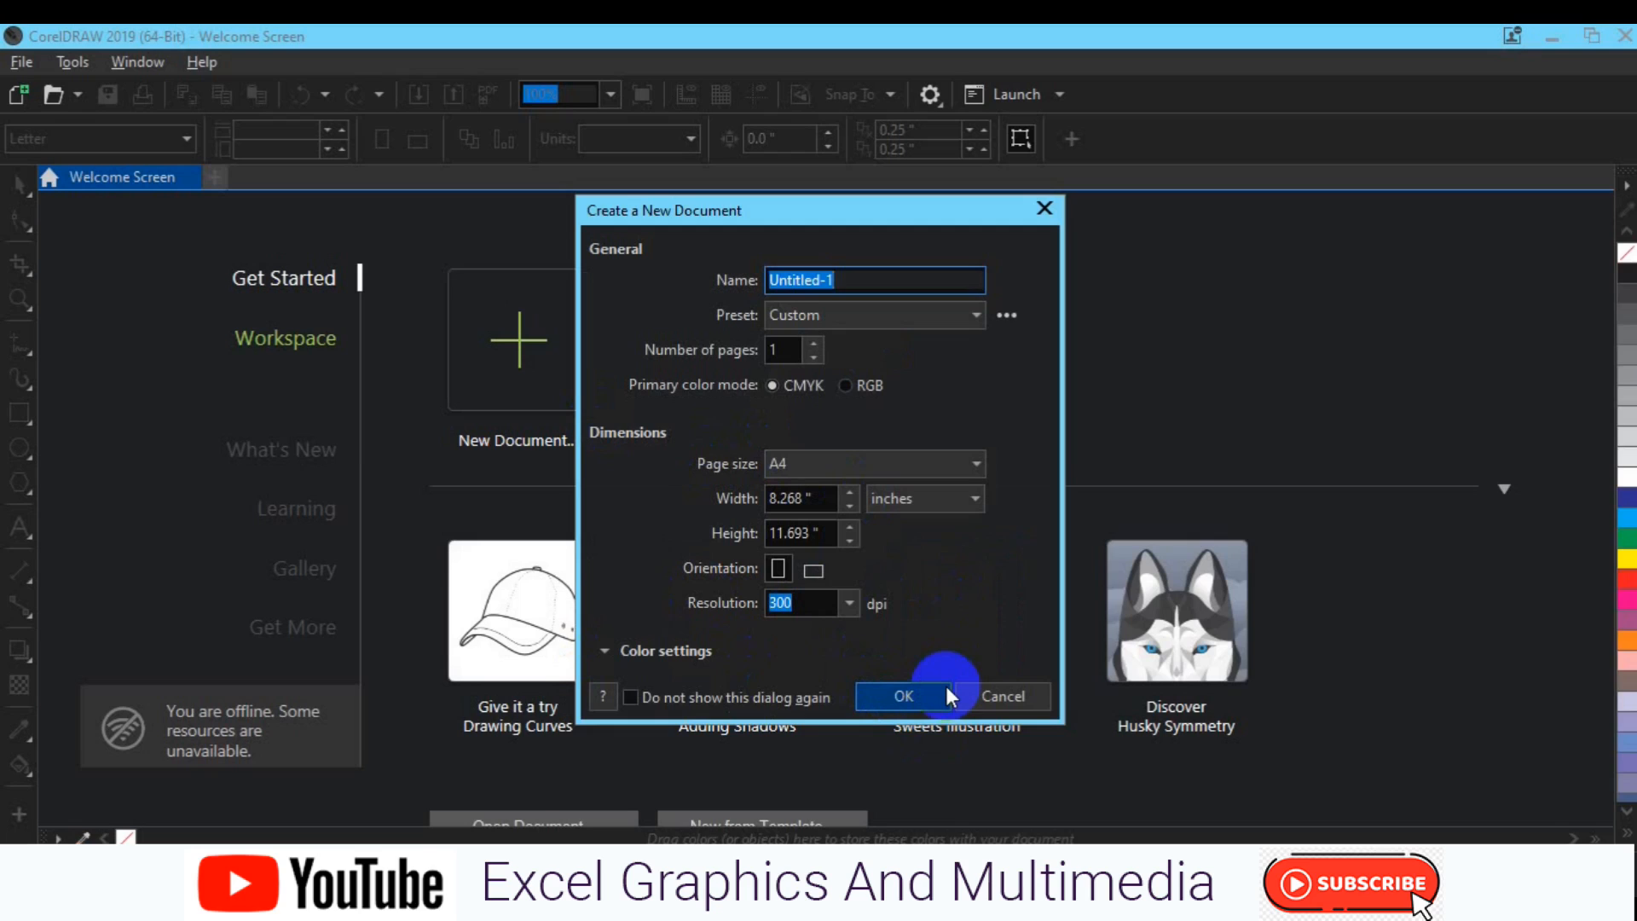
type("testing")
left_click(894, 693)
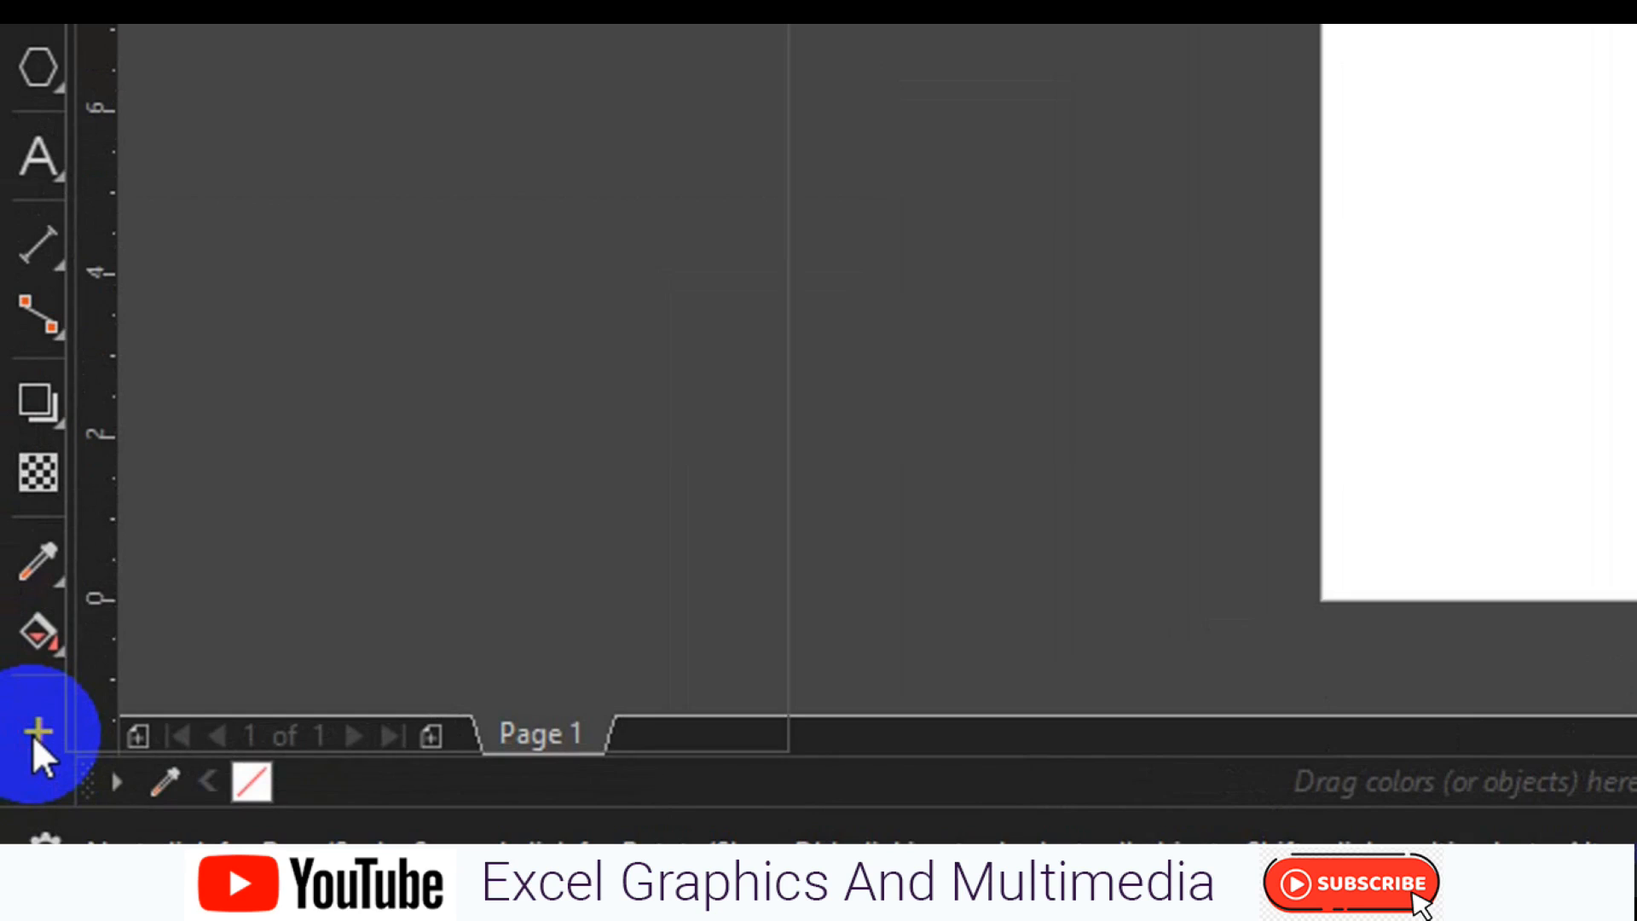
- In the Customization appearance settings, set the desktop color to blue #6675CC and apply it
left_click(36, 733)
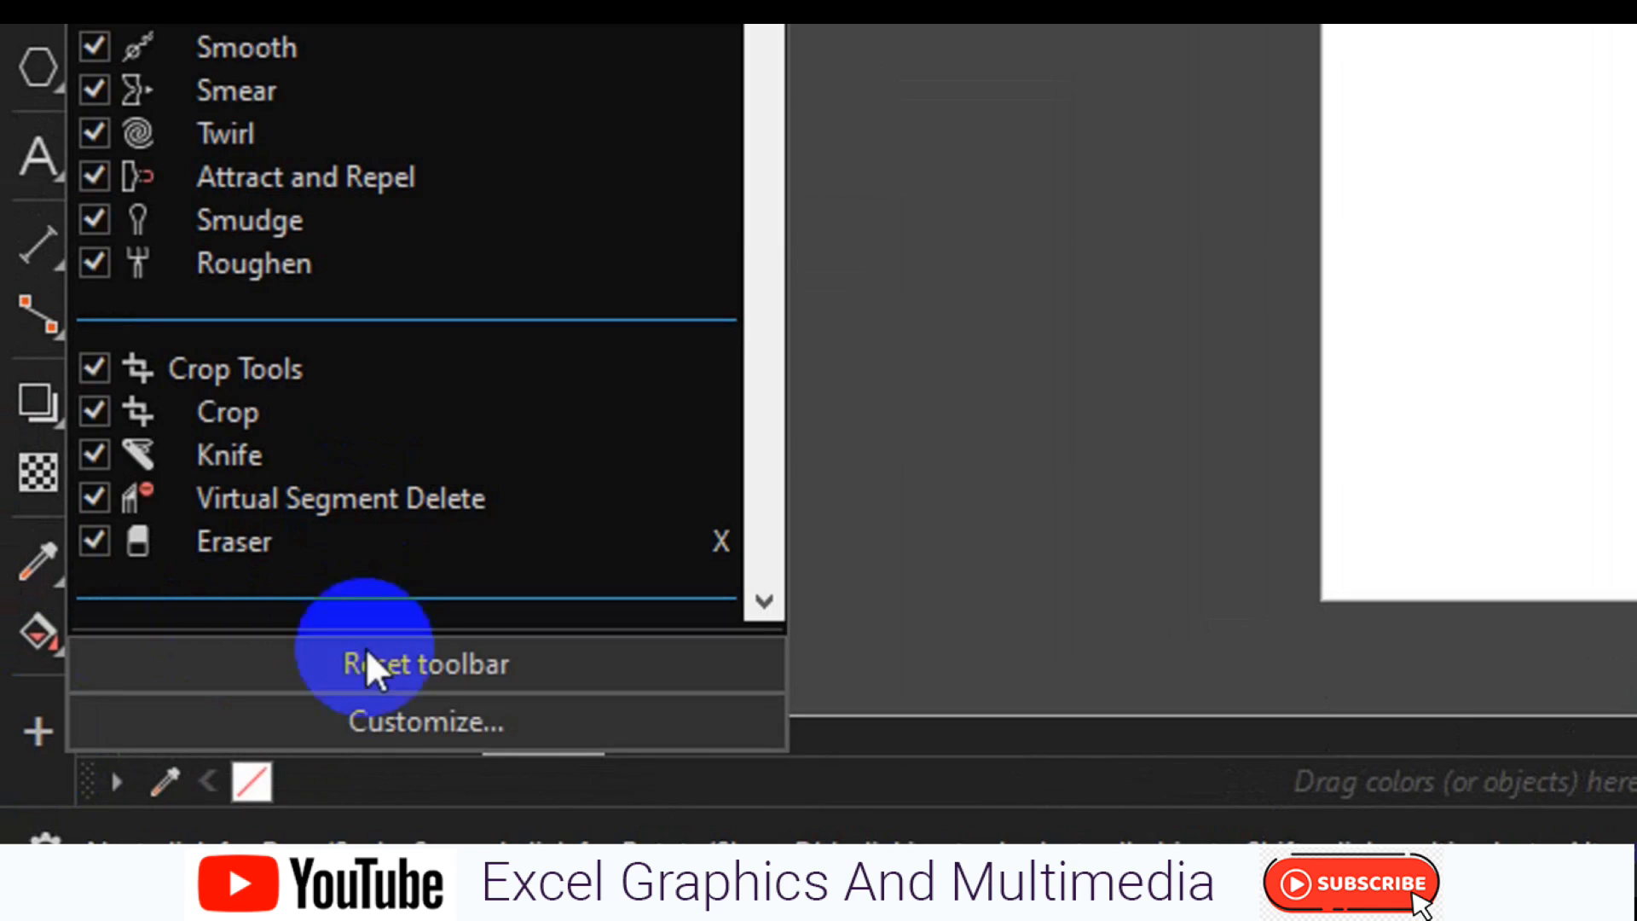
left_click(367, 716)
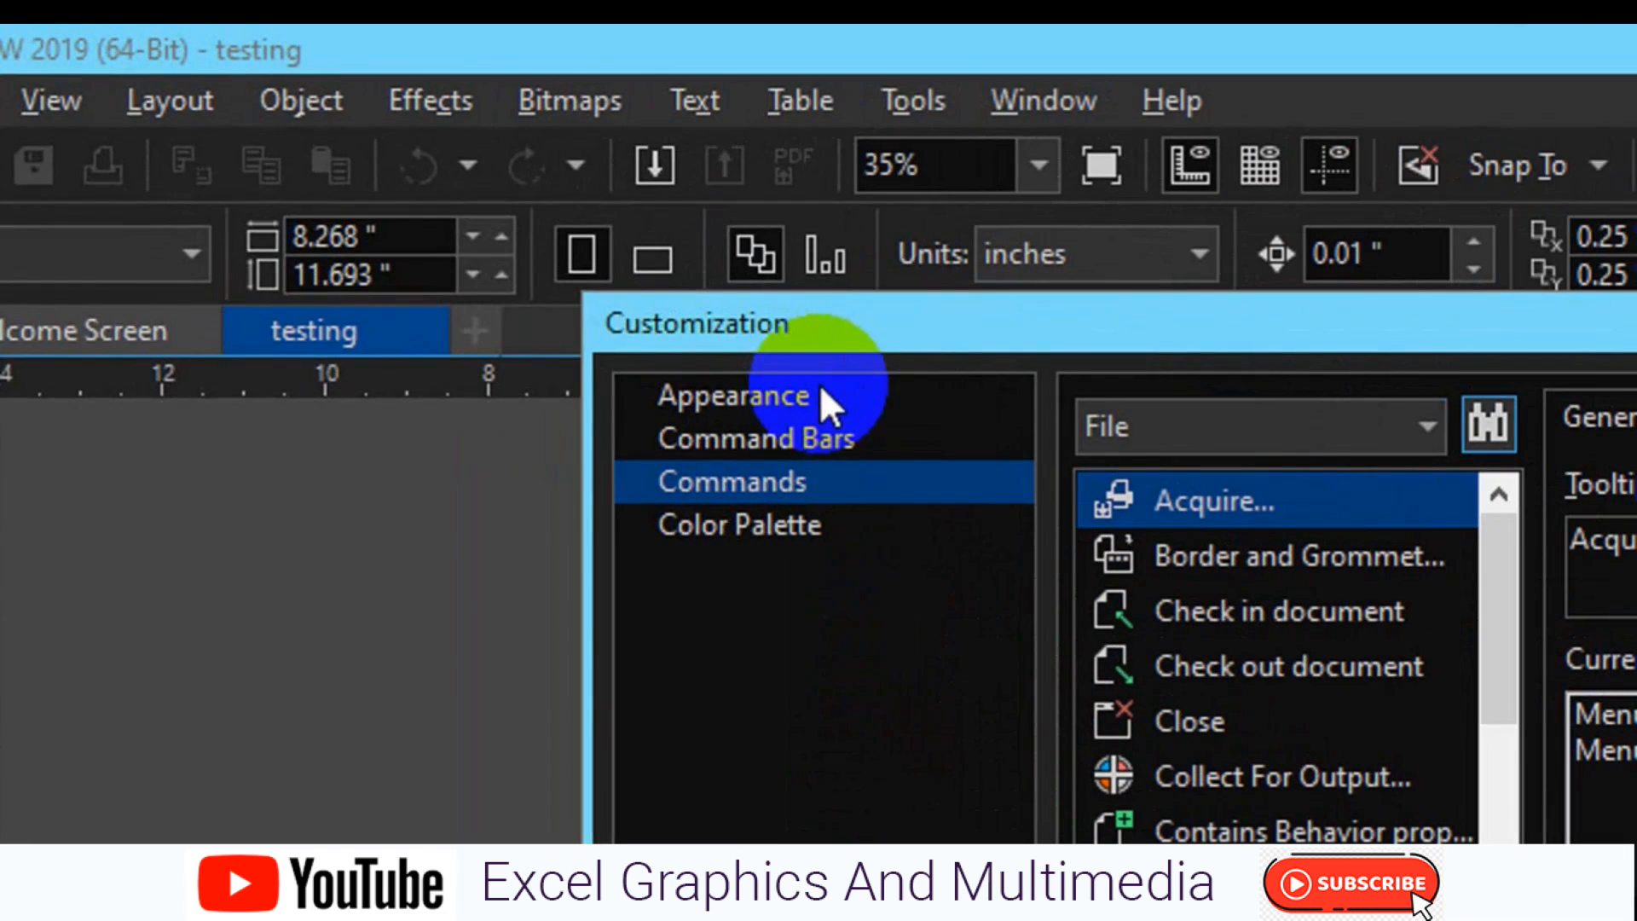
left_click(811, 392)
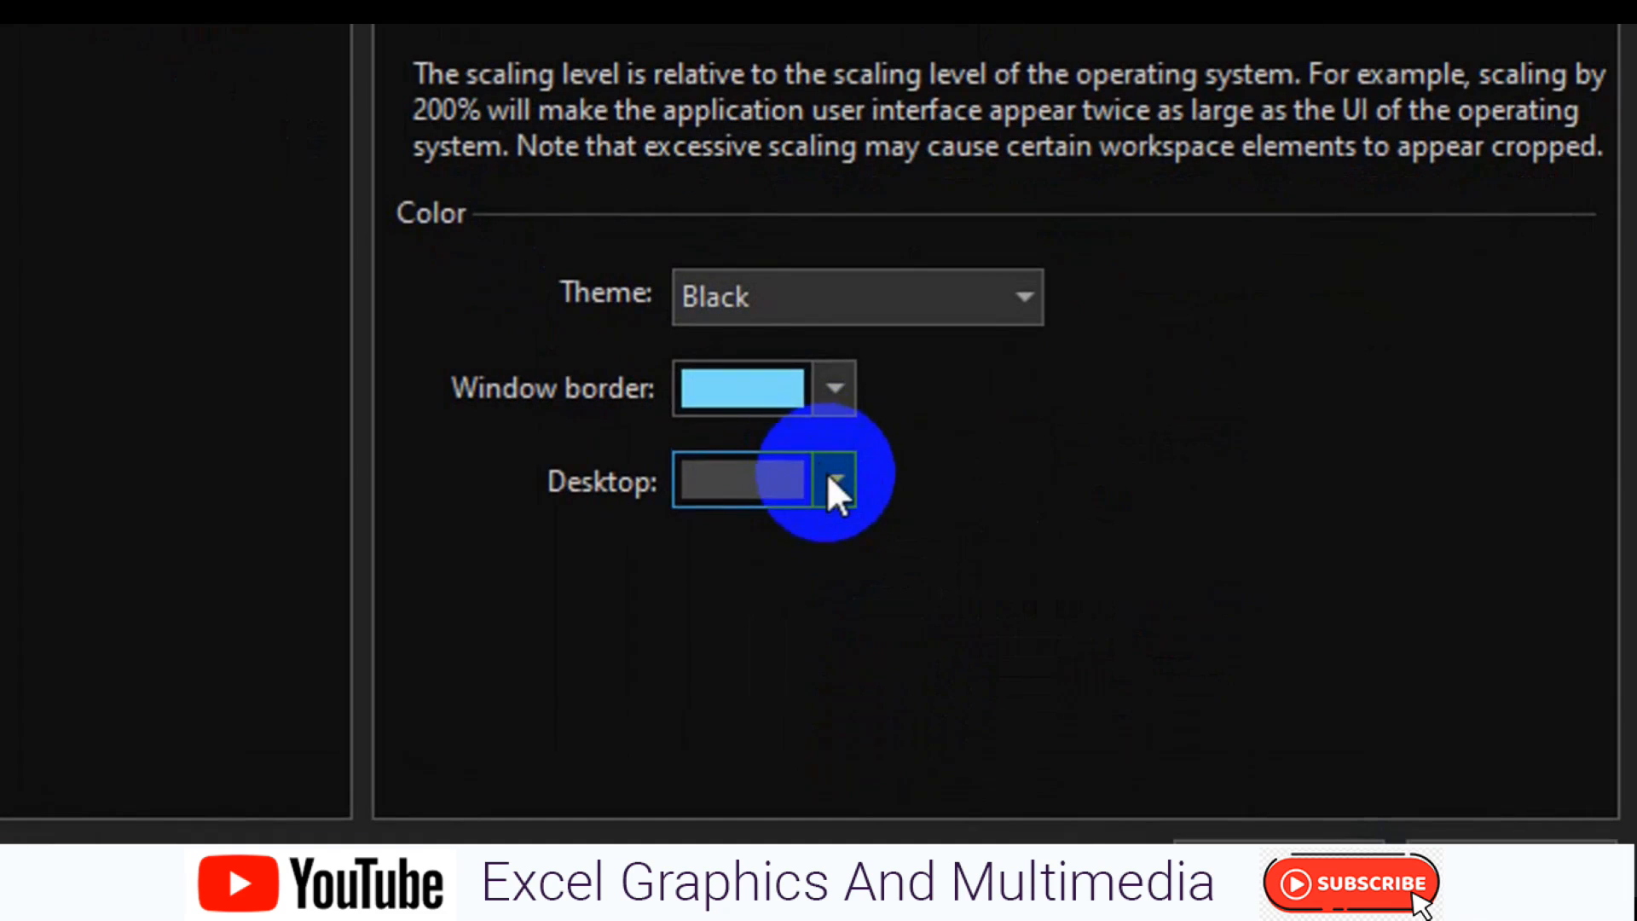
left_click(832, 485)
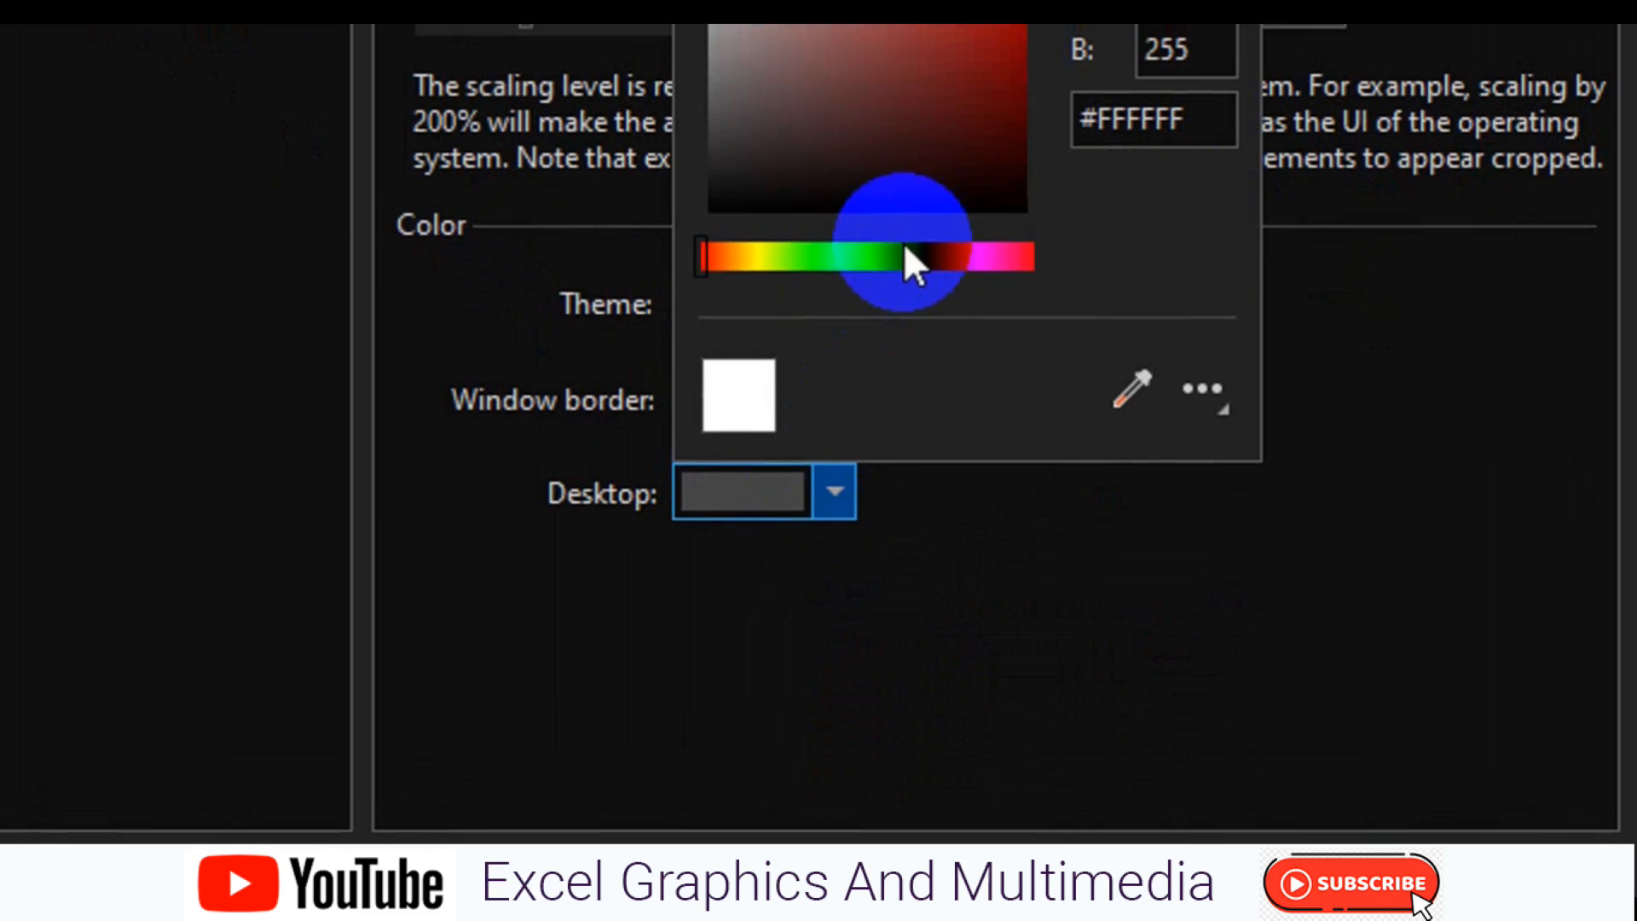
left_click(916, 259)
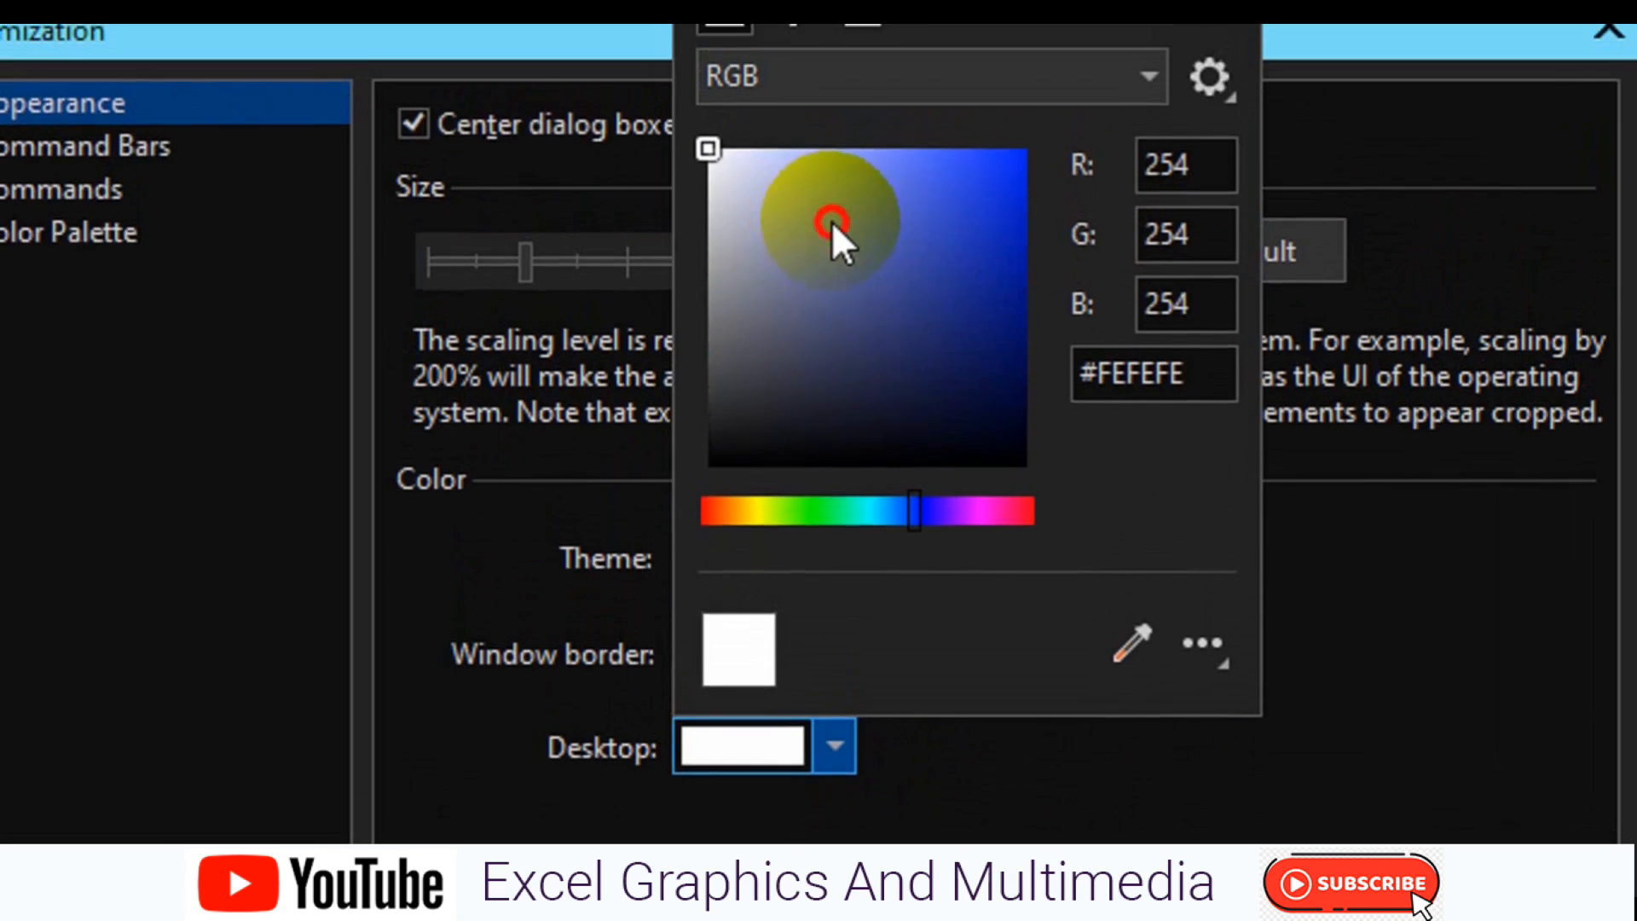
left_click(831, 233)
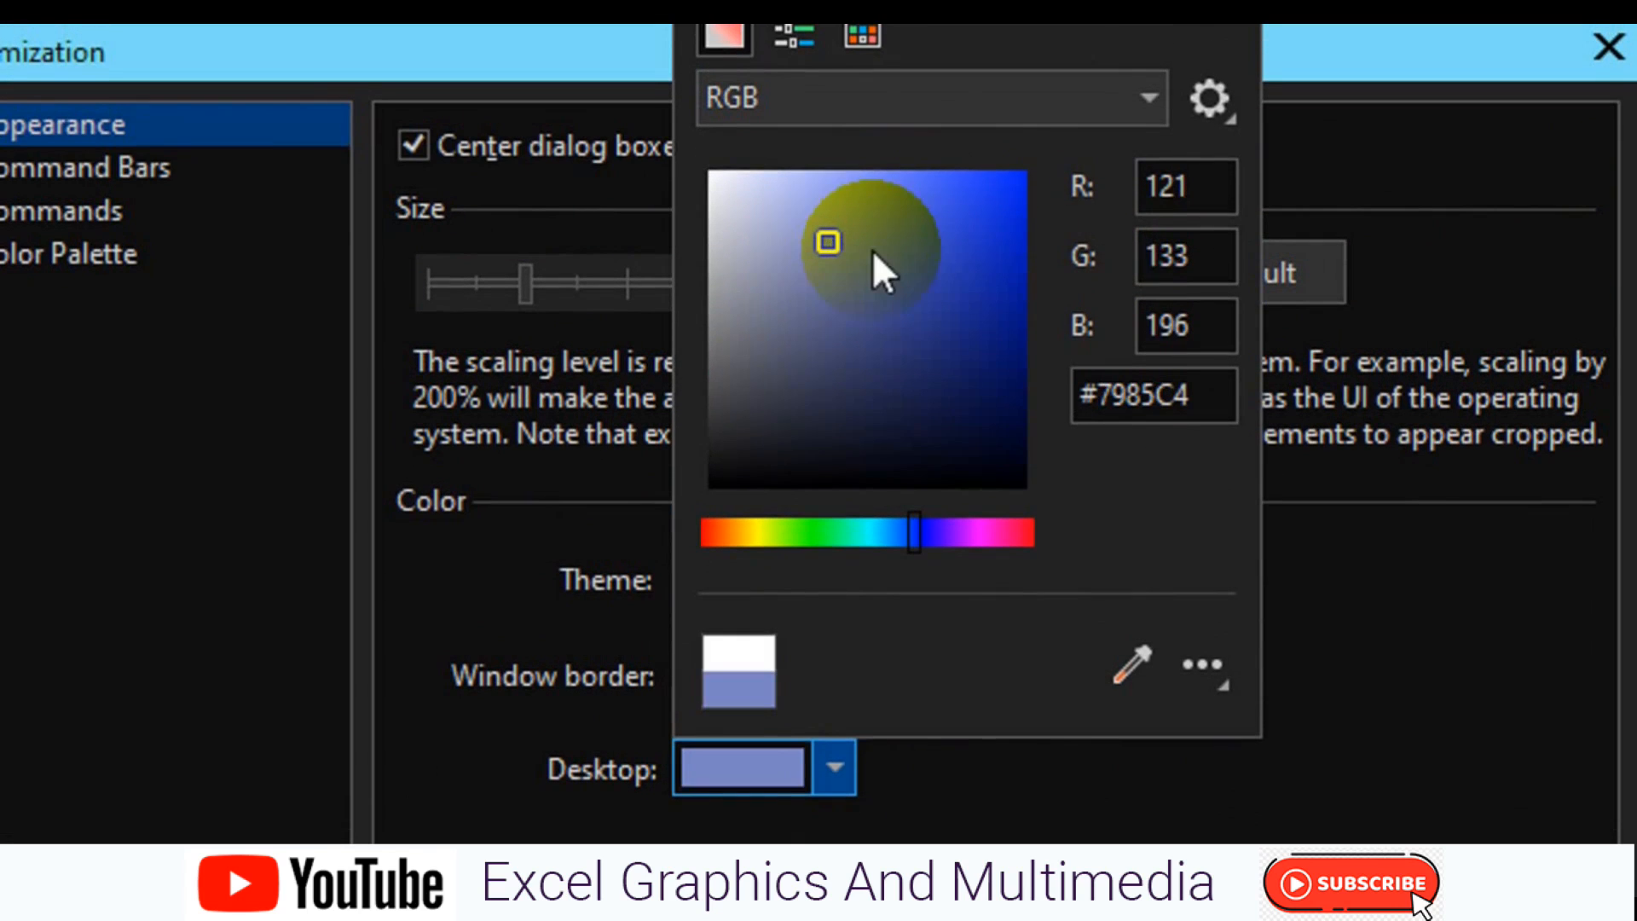
left_click(870, 244)
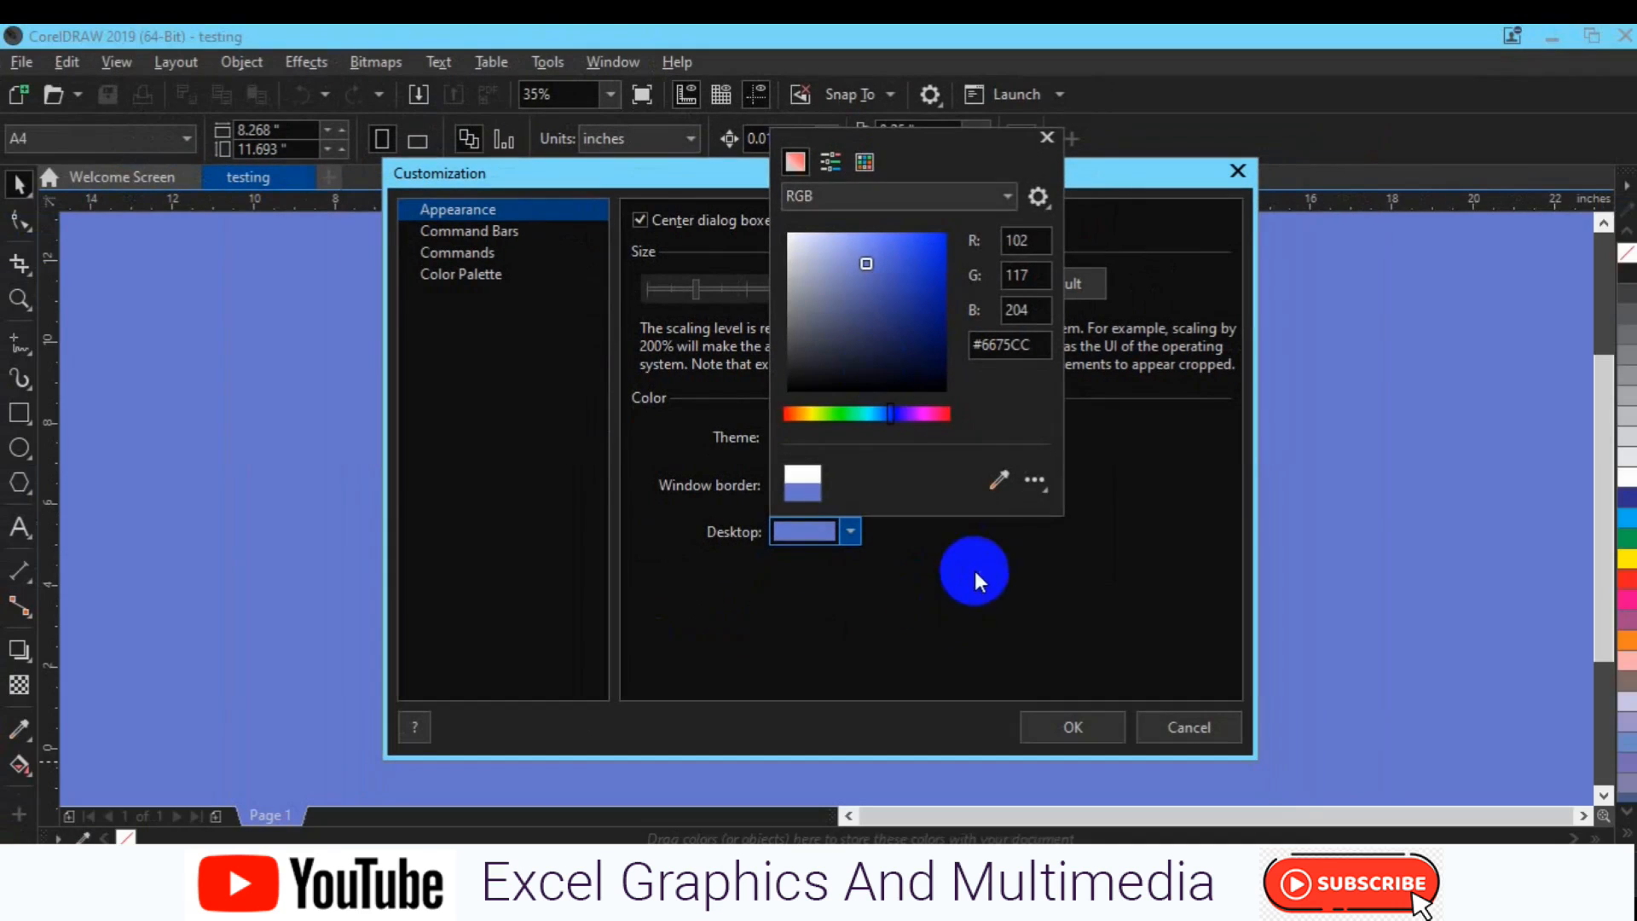
left_click(984, 613)
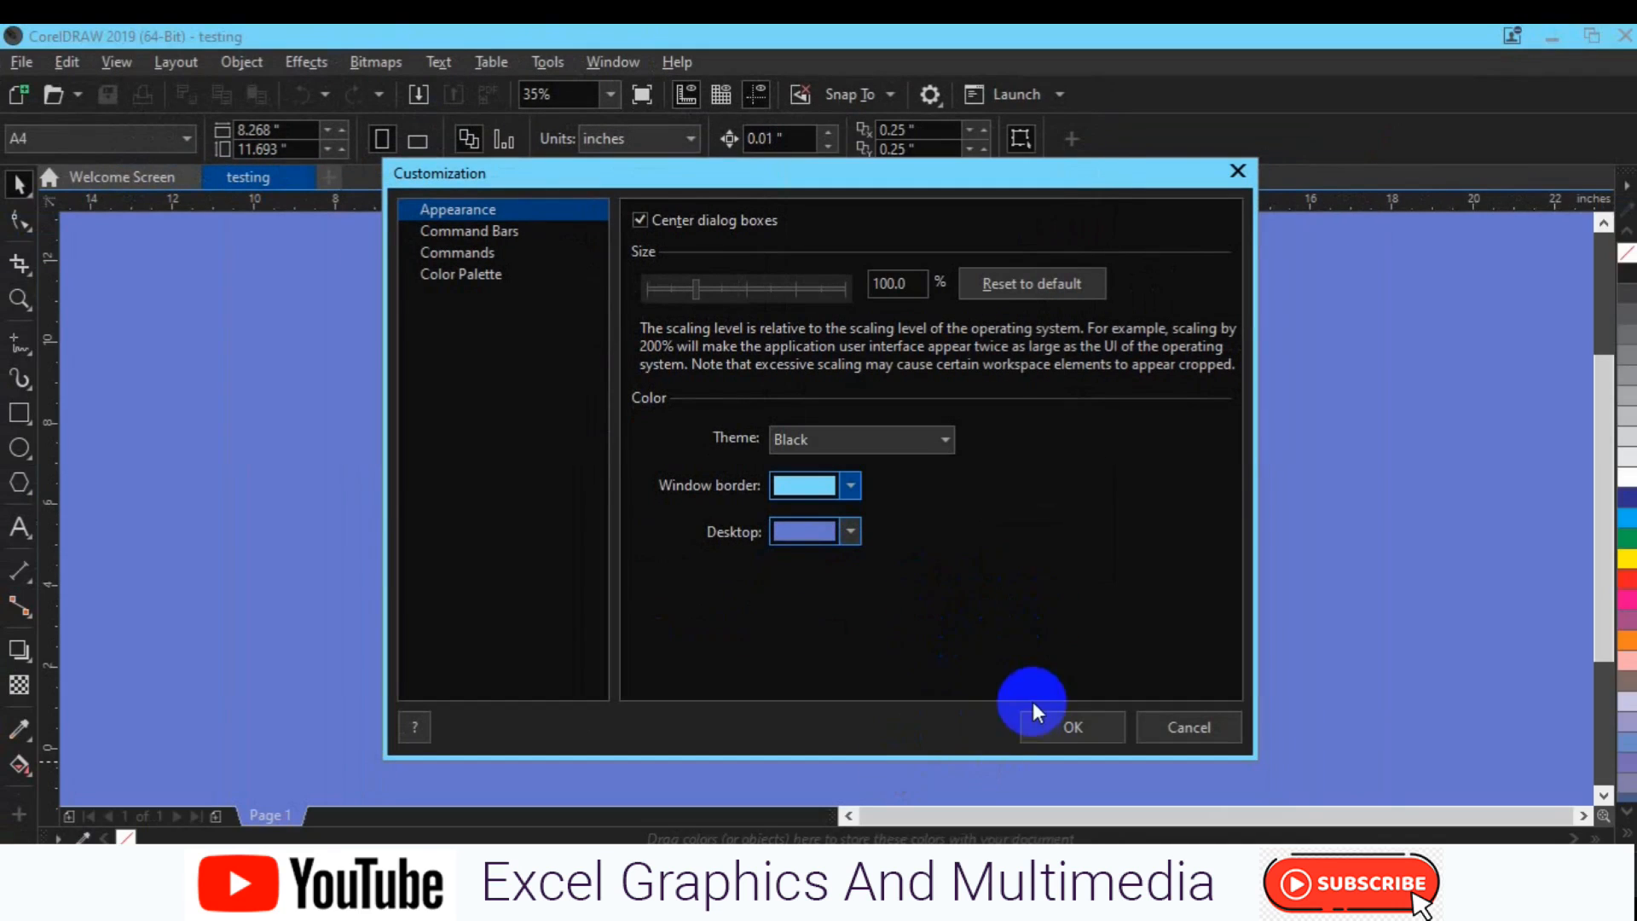
left_click(1053, 732)
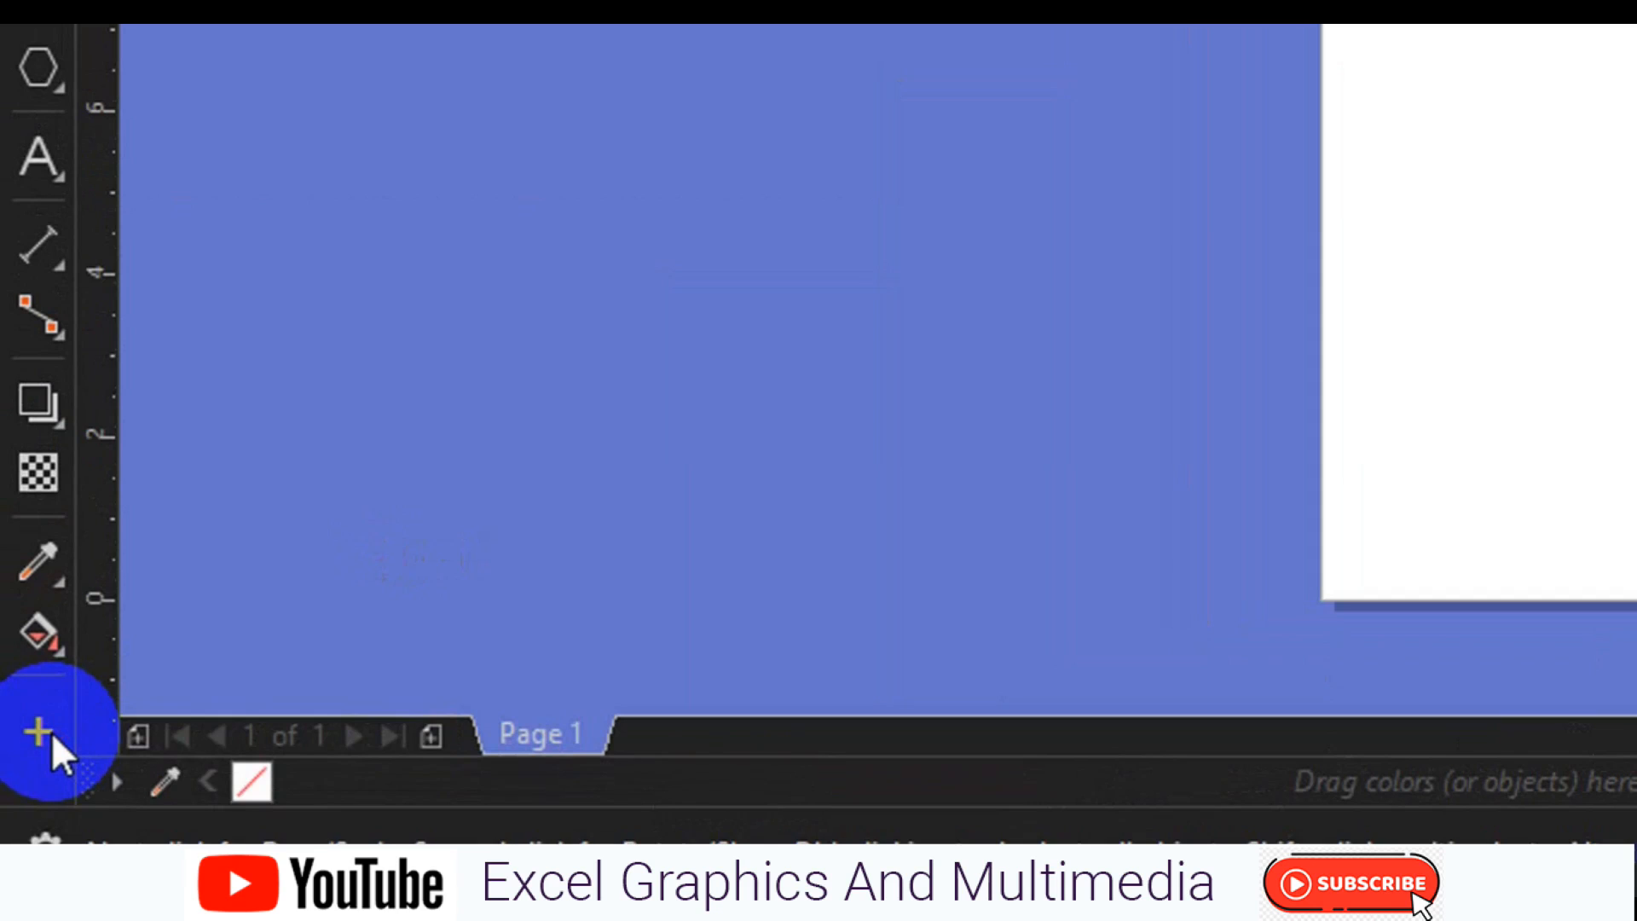
- Reopen the Customization settings from the toolbox and display the Command Bars options
left_click(51, 731)
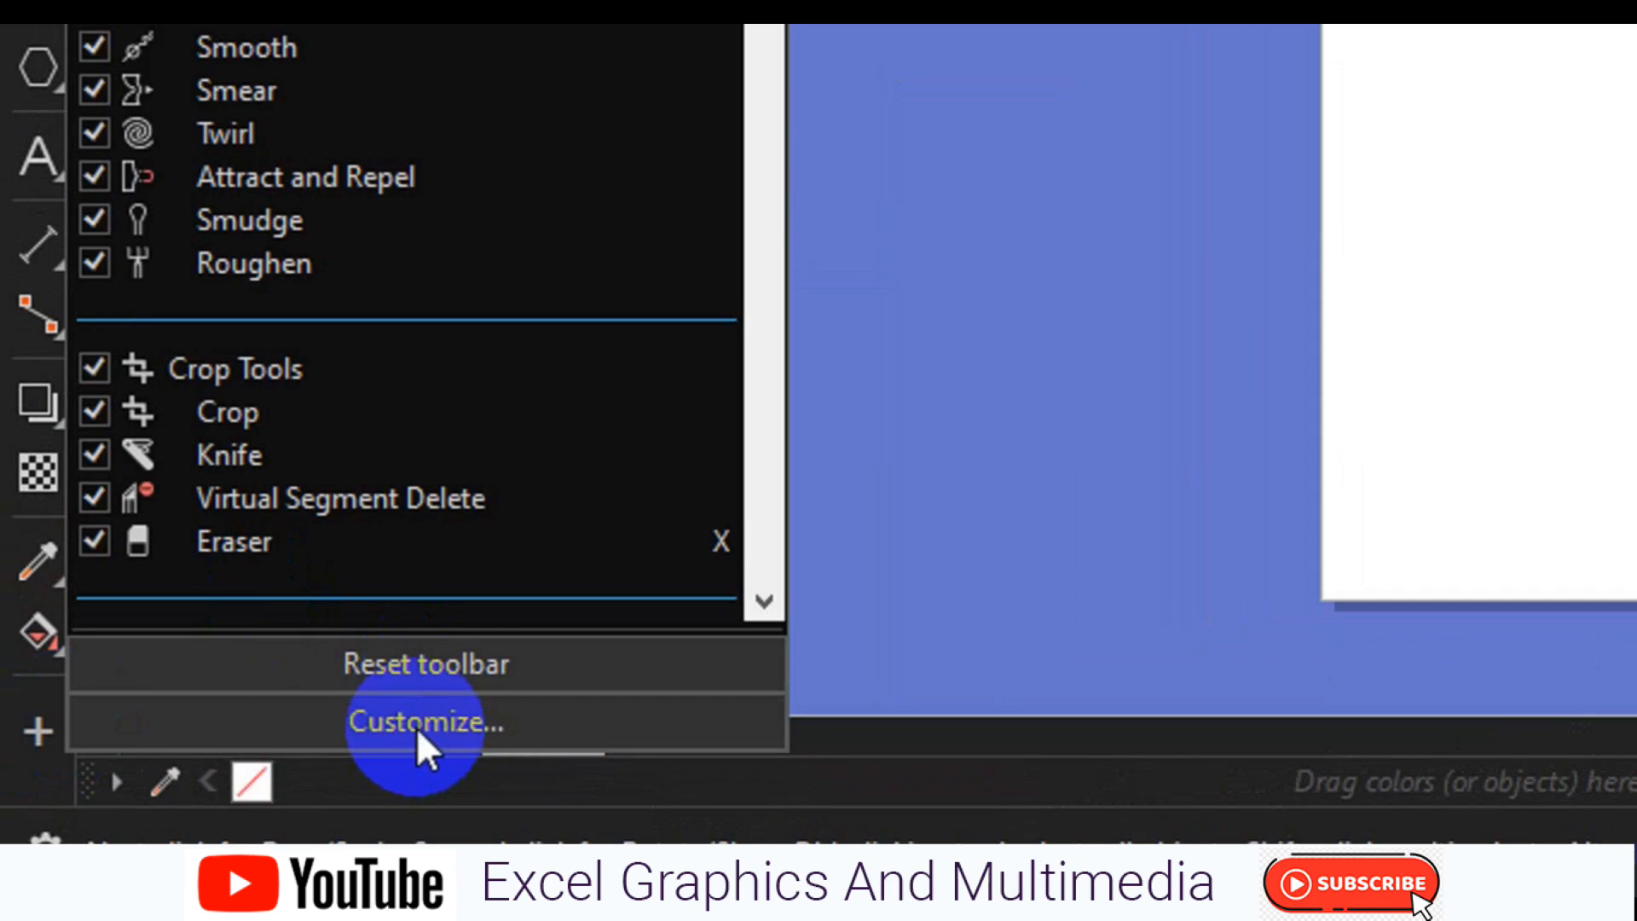
left_click(416, 722)
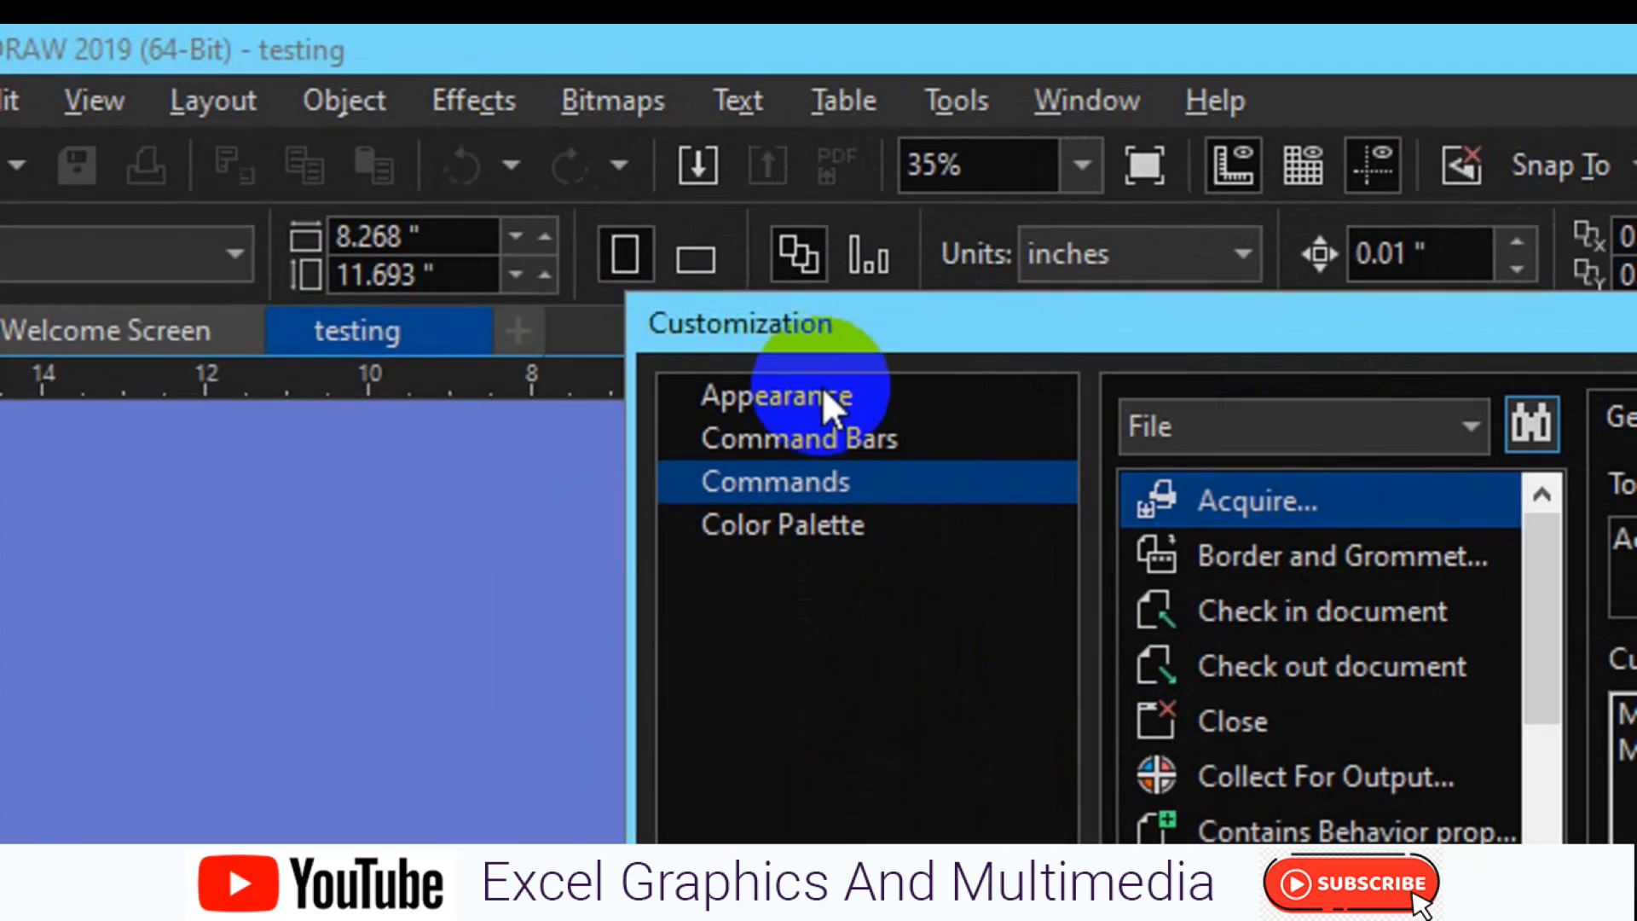
left_click(480, 209)
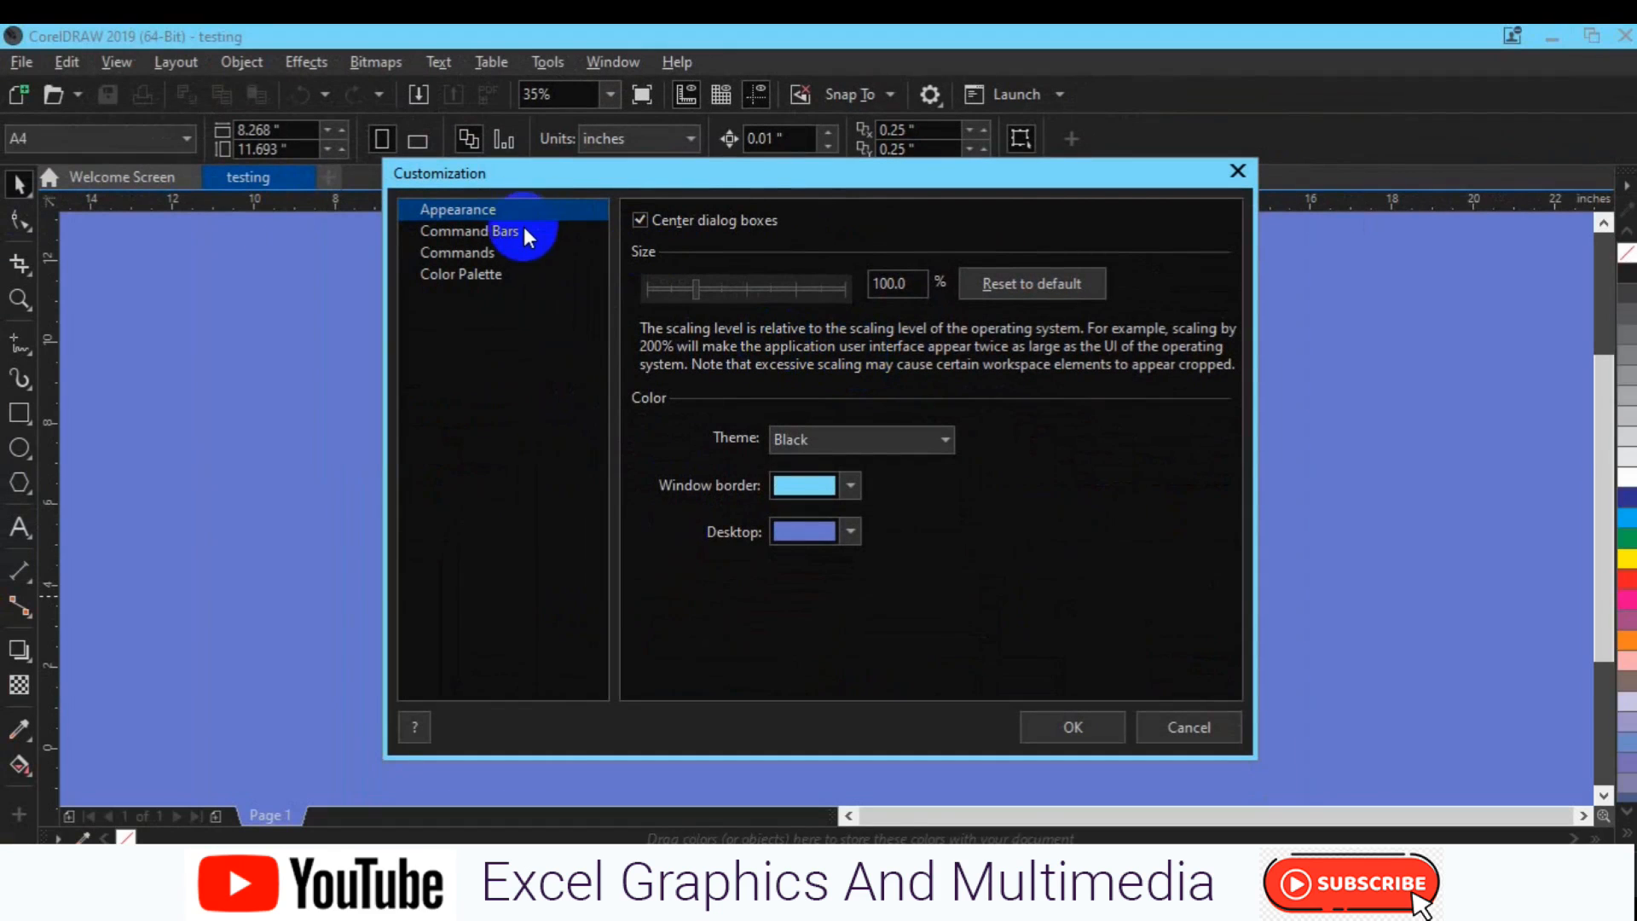
left_click(523, 229)
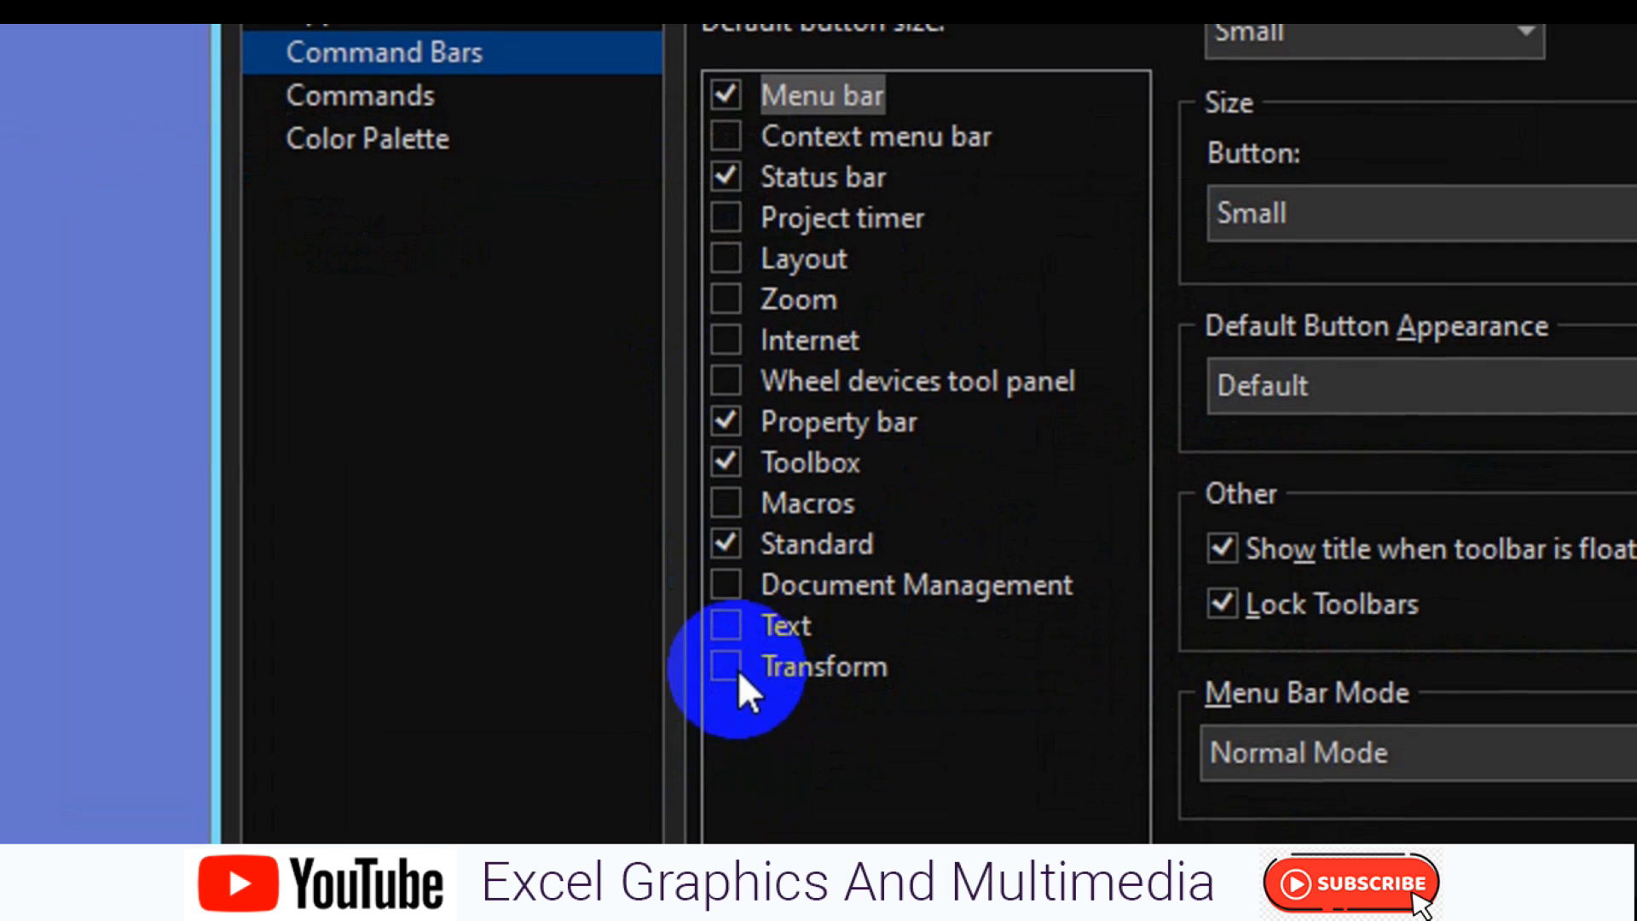
- Try displaying the Text and Transform toolbars through the Command Bars options and hide both again
left_click(725, 601)
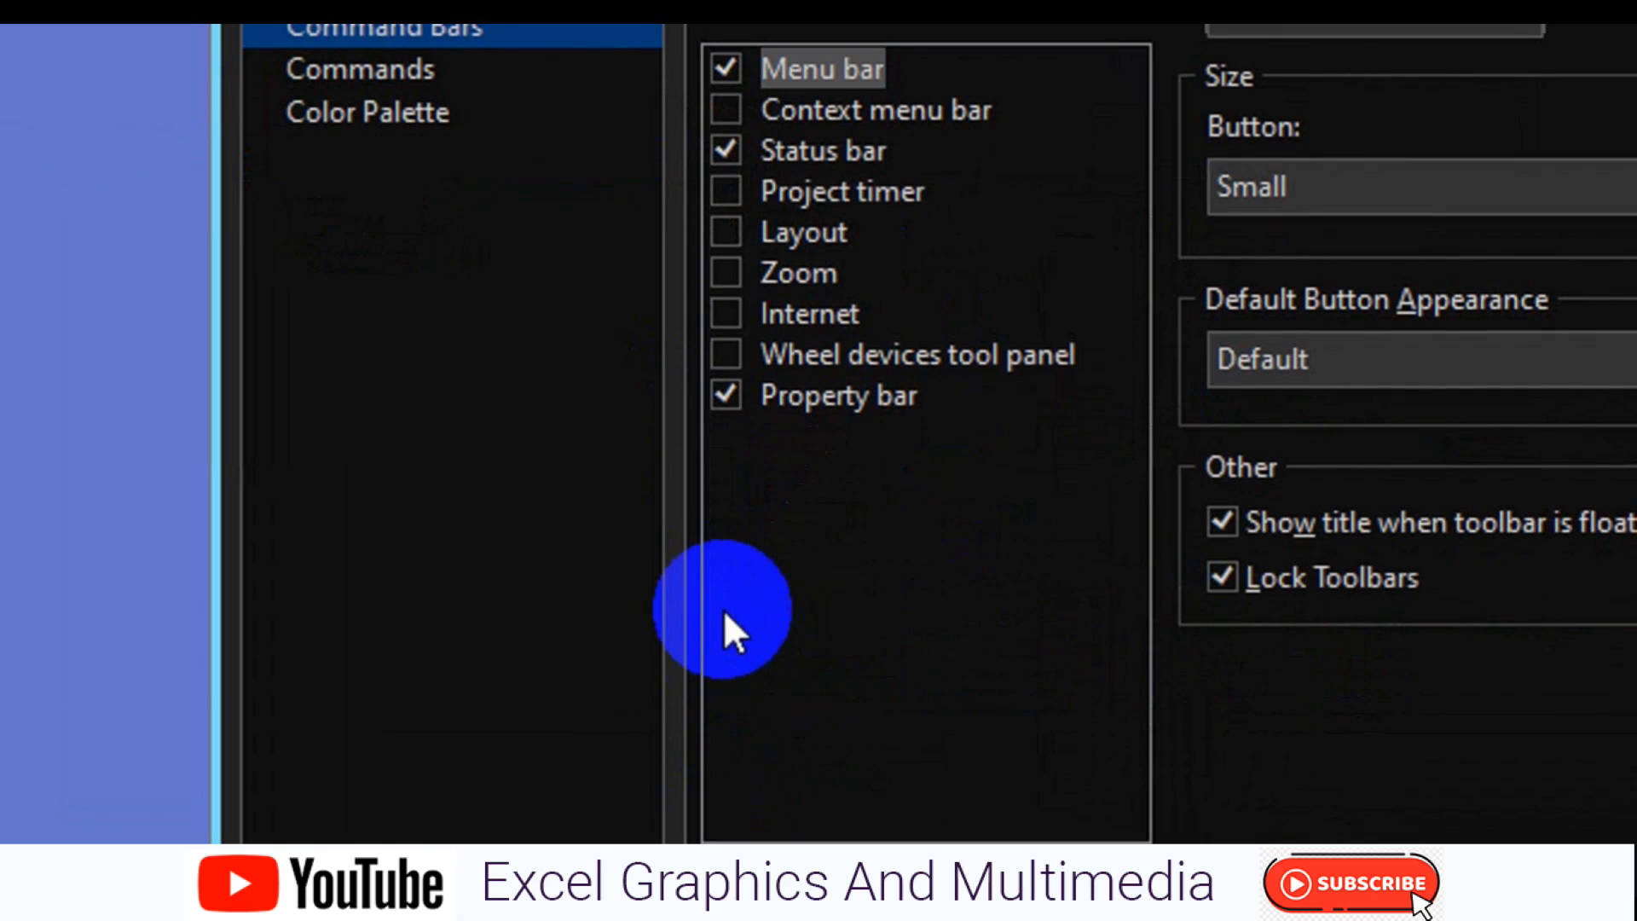
left_click(725, 639)
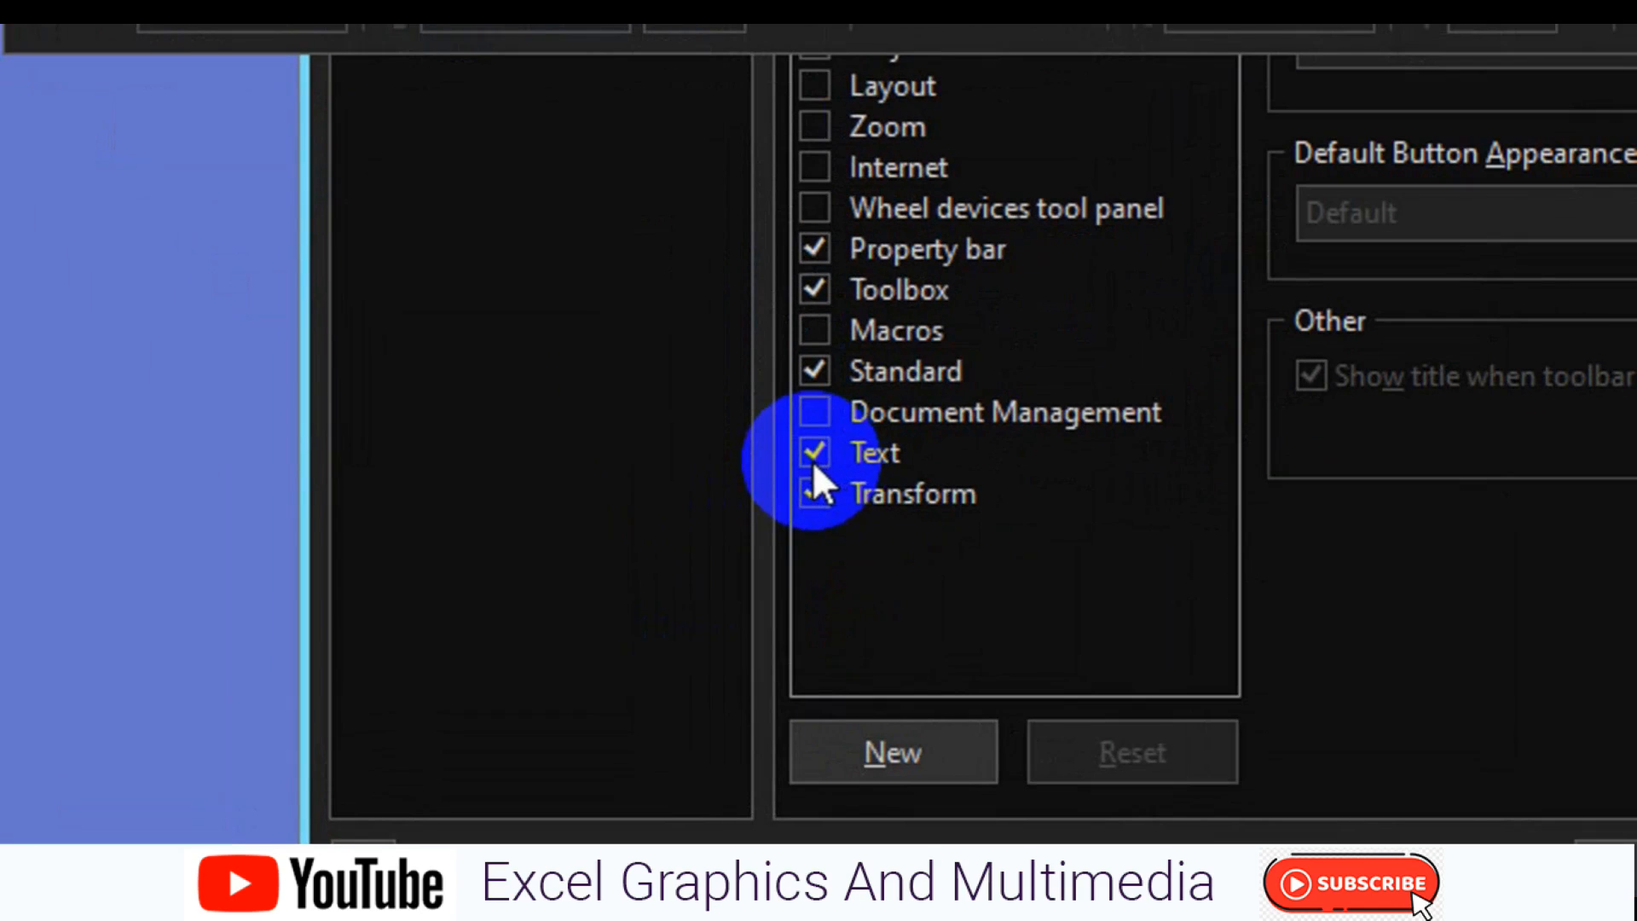
left_click(813, 461)
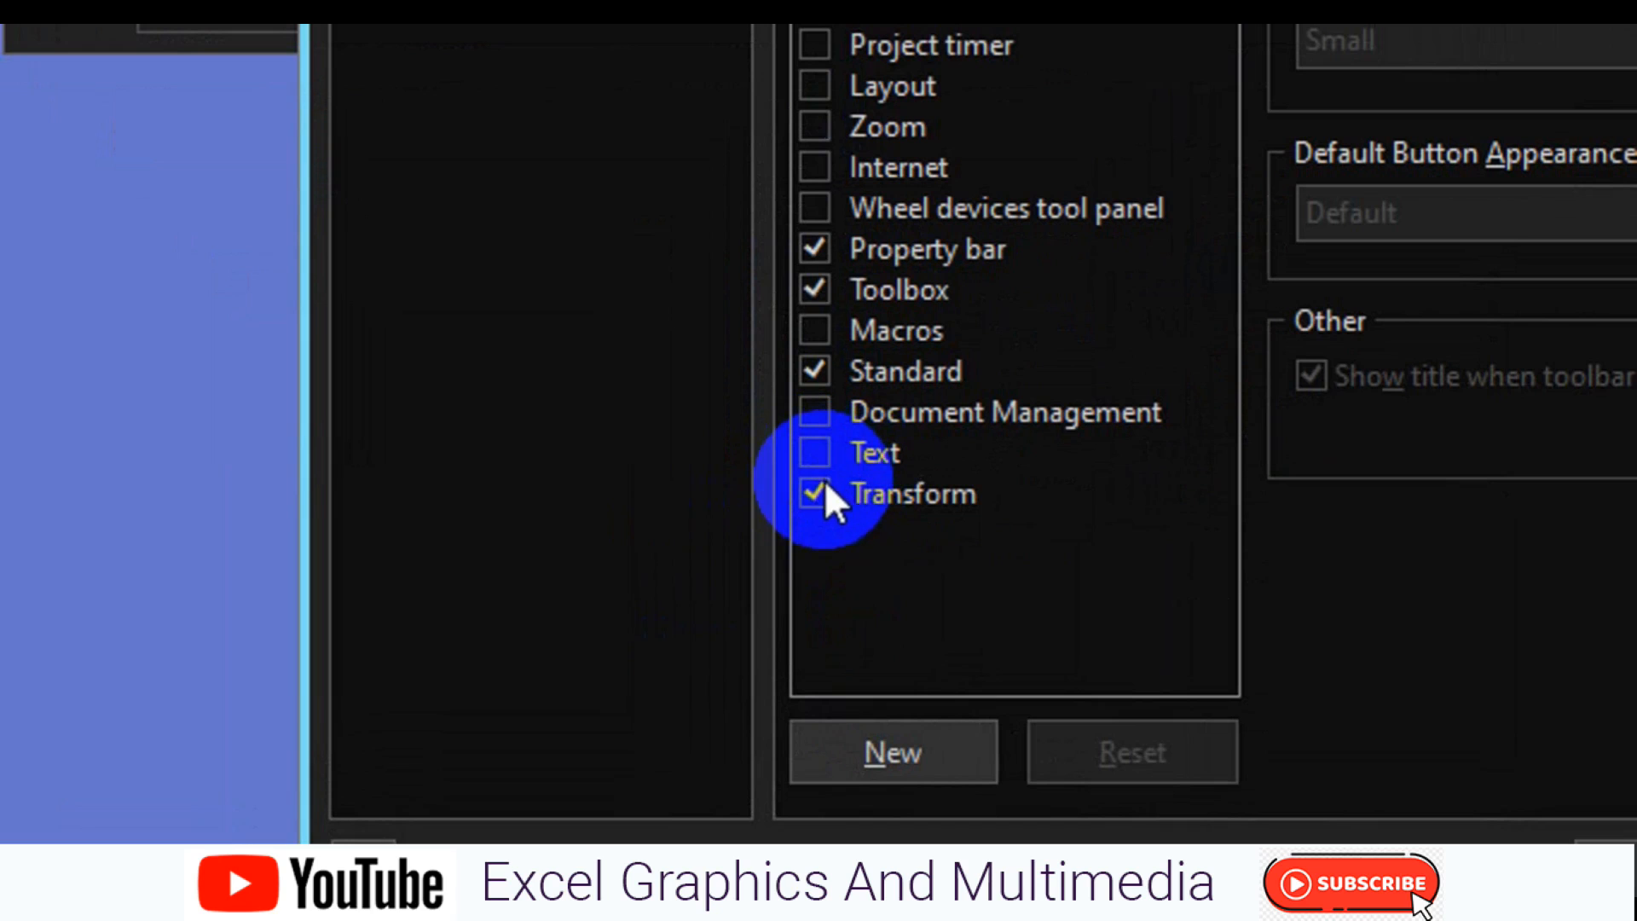
left_click(820, 489)
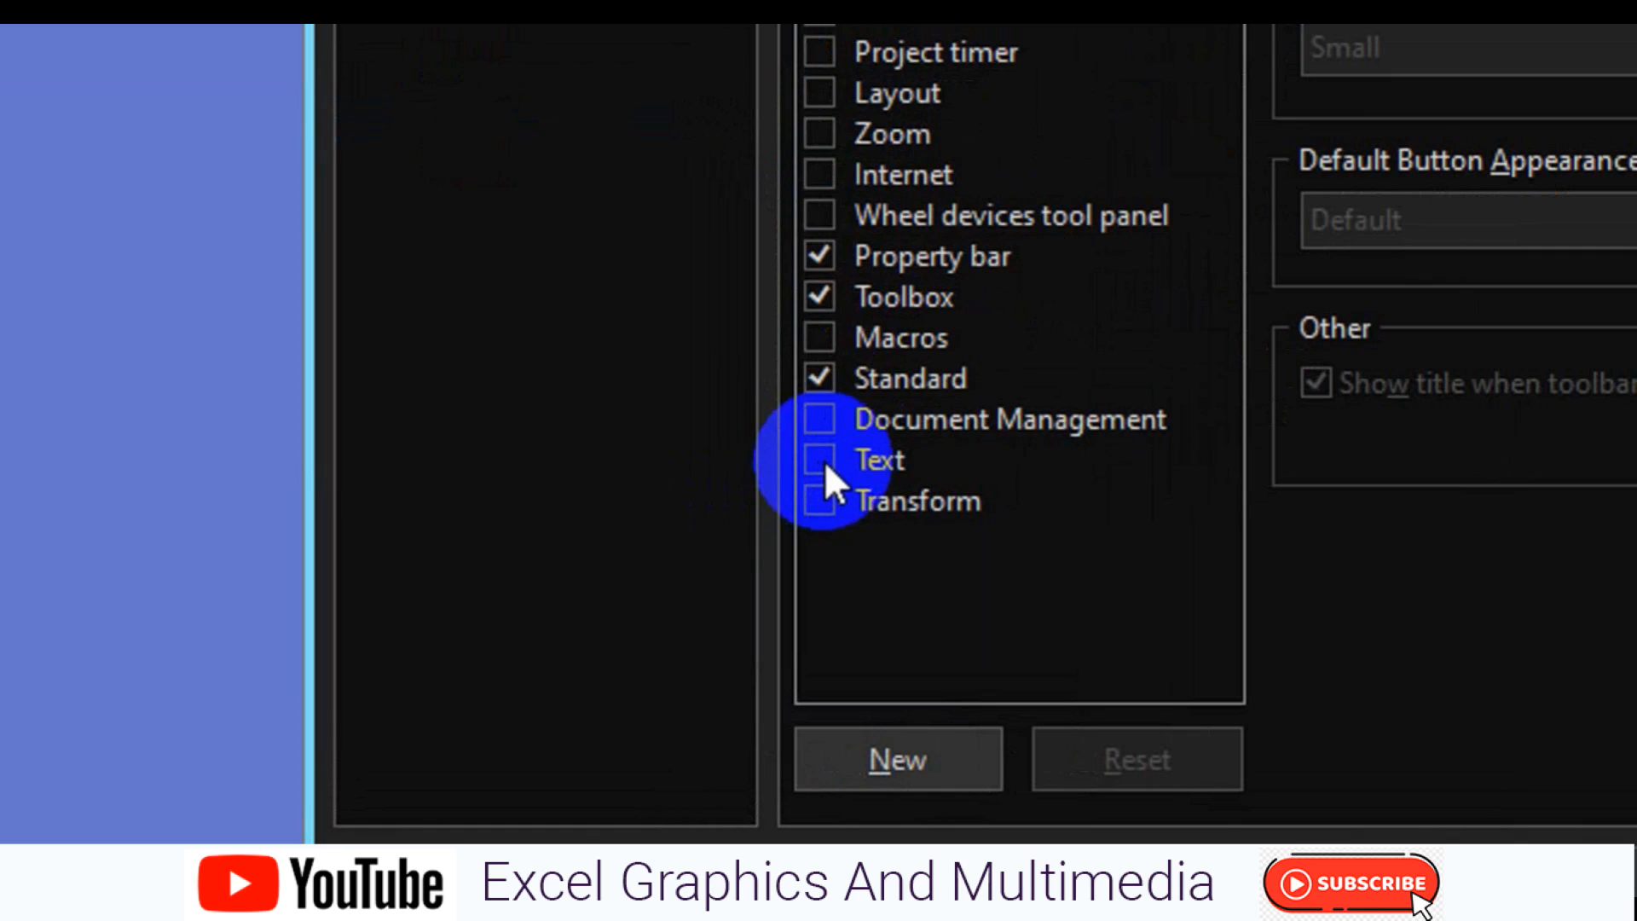
left_click(826, 465)
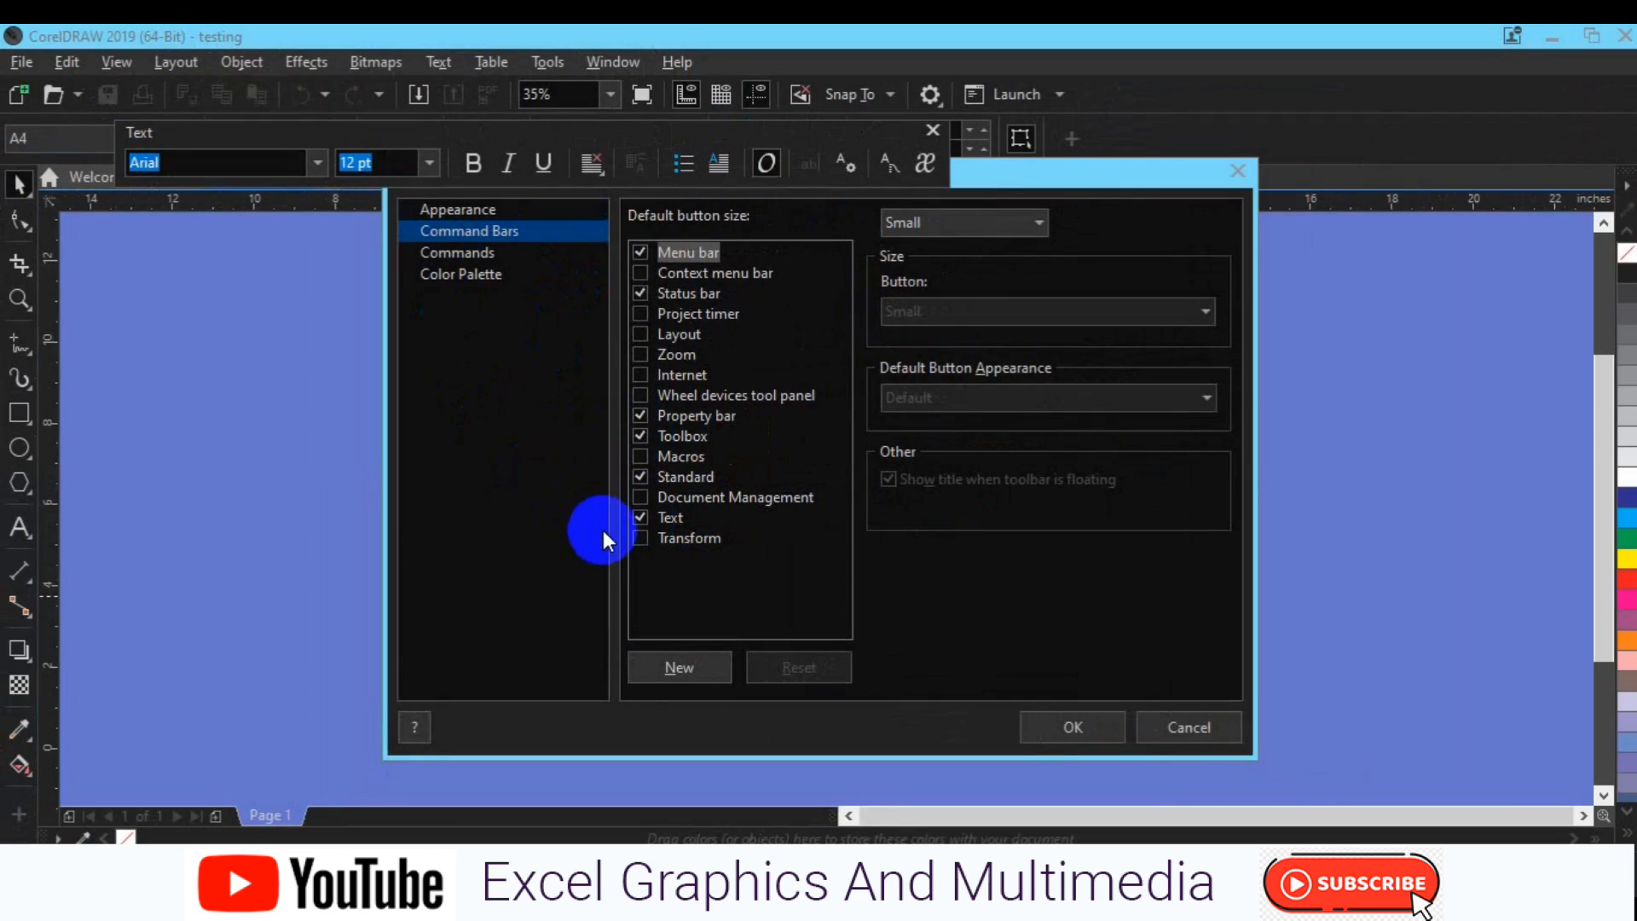
left_click(641, 517)
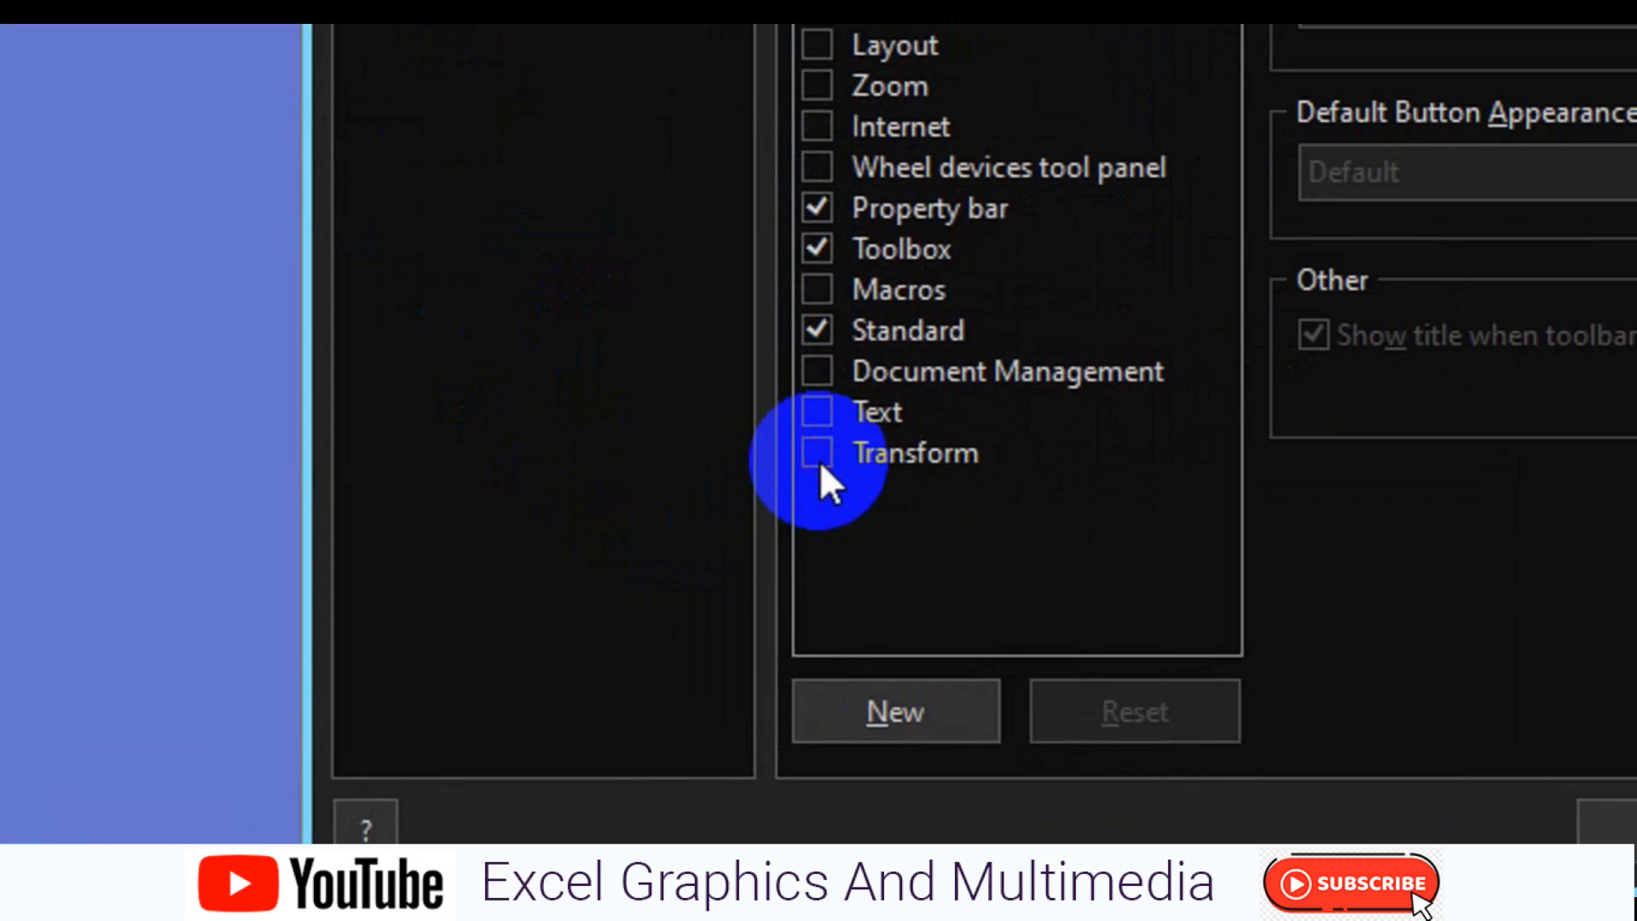
left_click(818, 459)
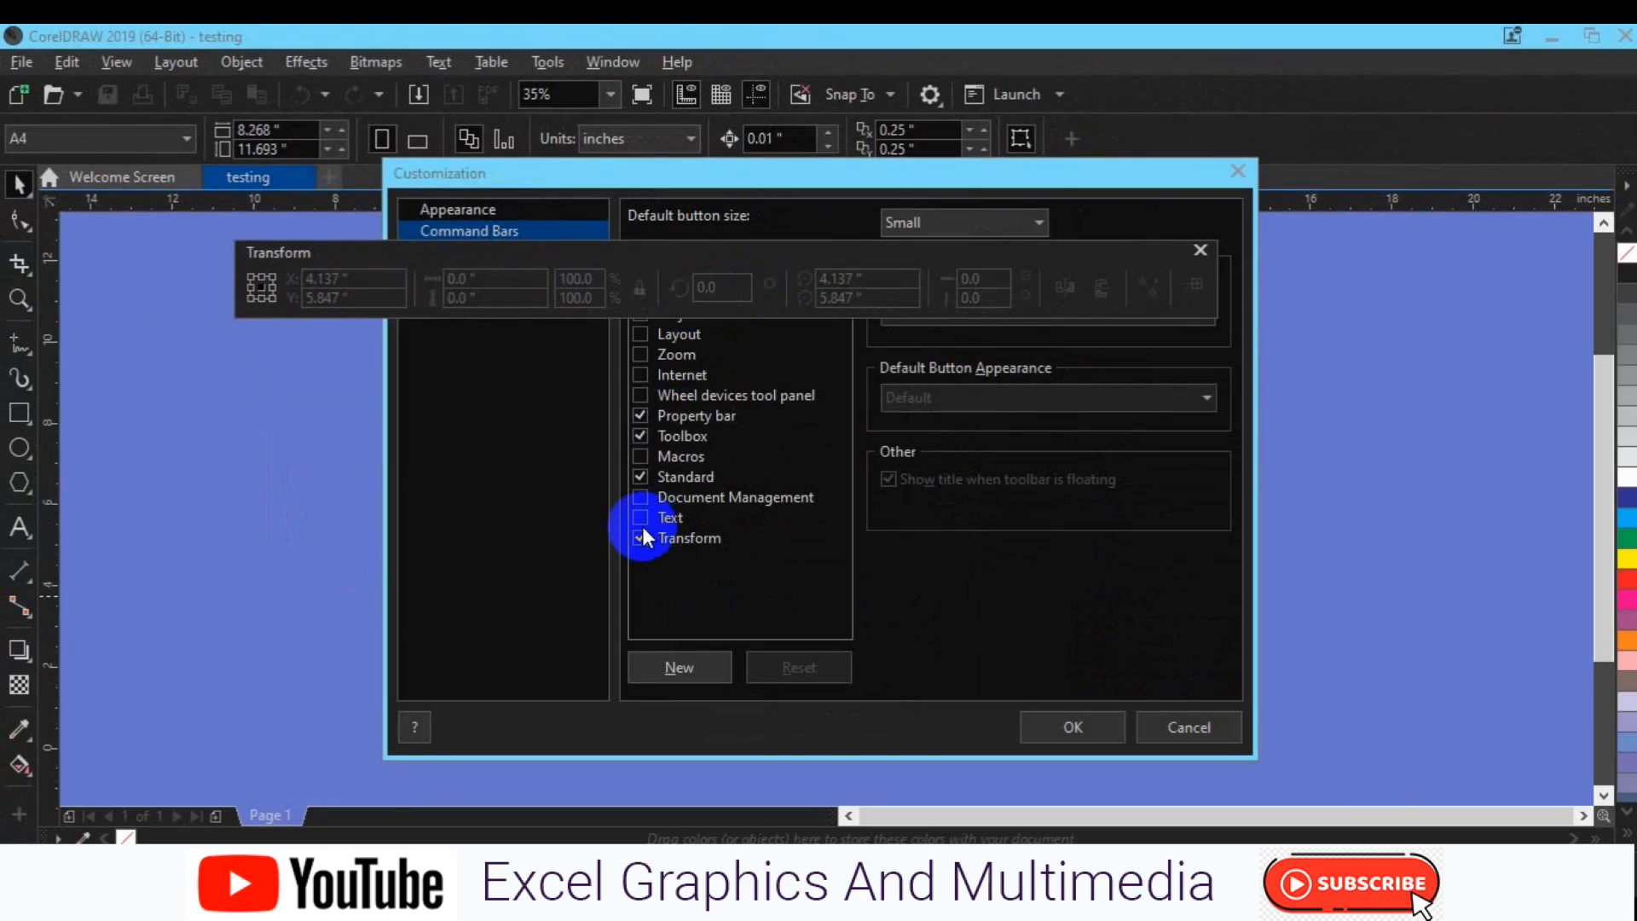
left_click(640, 537)
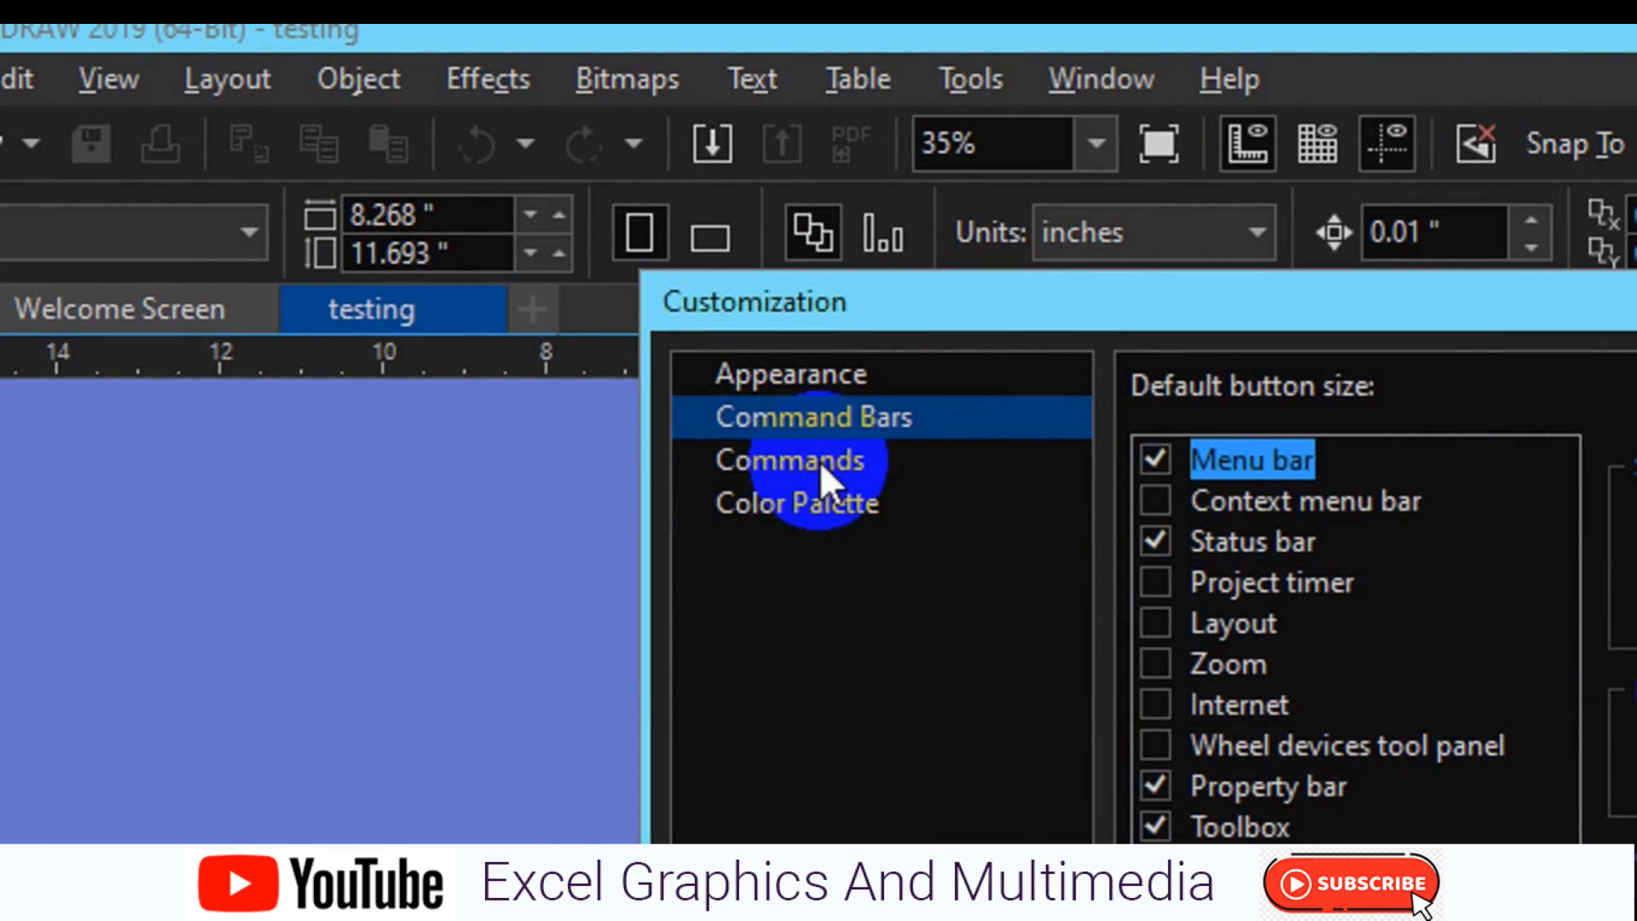
- Browse the File commands, and in the Color Palette settings enable wide borders, set the maximum docked palette rows to 4 and apply
left_click(820, 461)
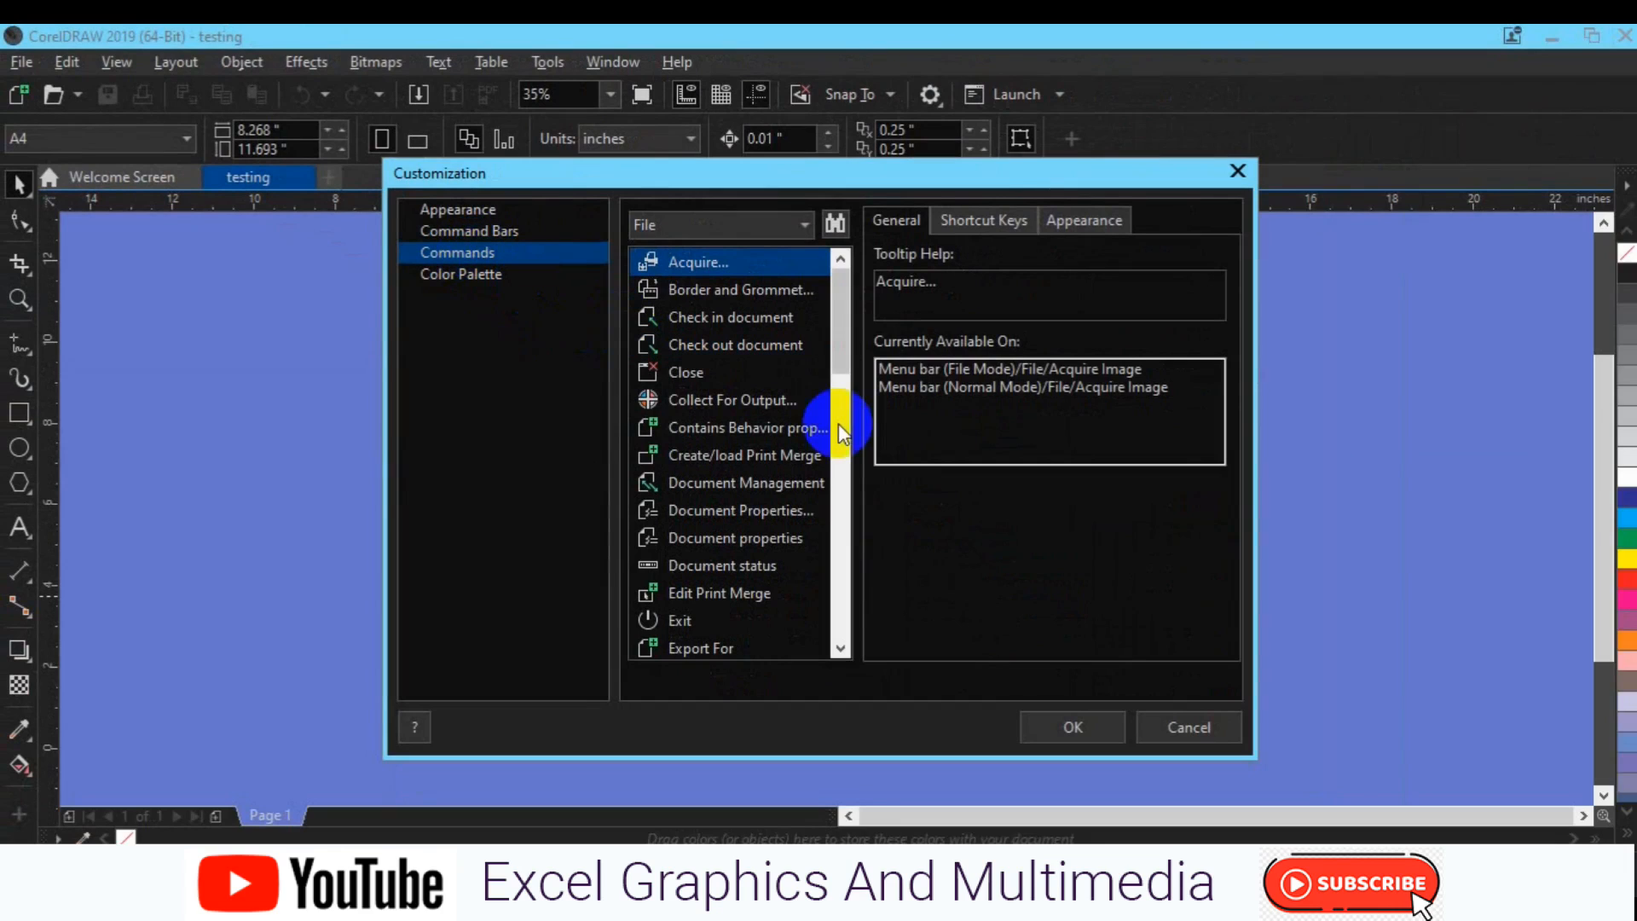
mouse_move(840, 371)
left_mouse_down()
mouse_move(858, 631)
mouse_move(815, 358)
left_mouse_up()
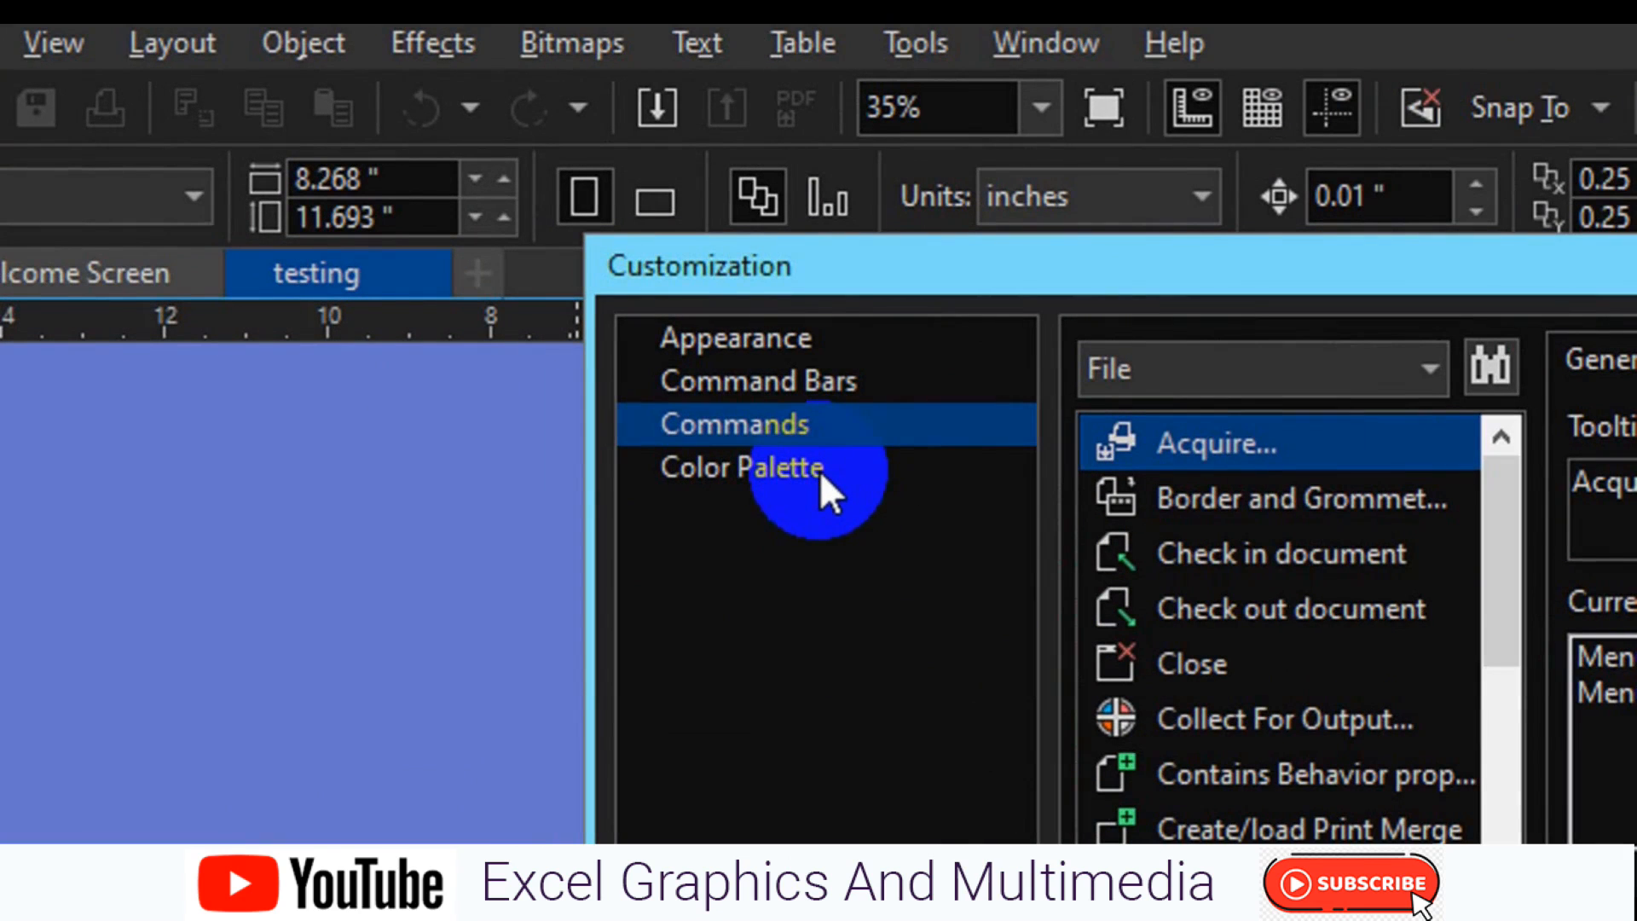
left_click(820, 468)
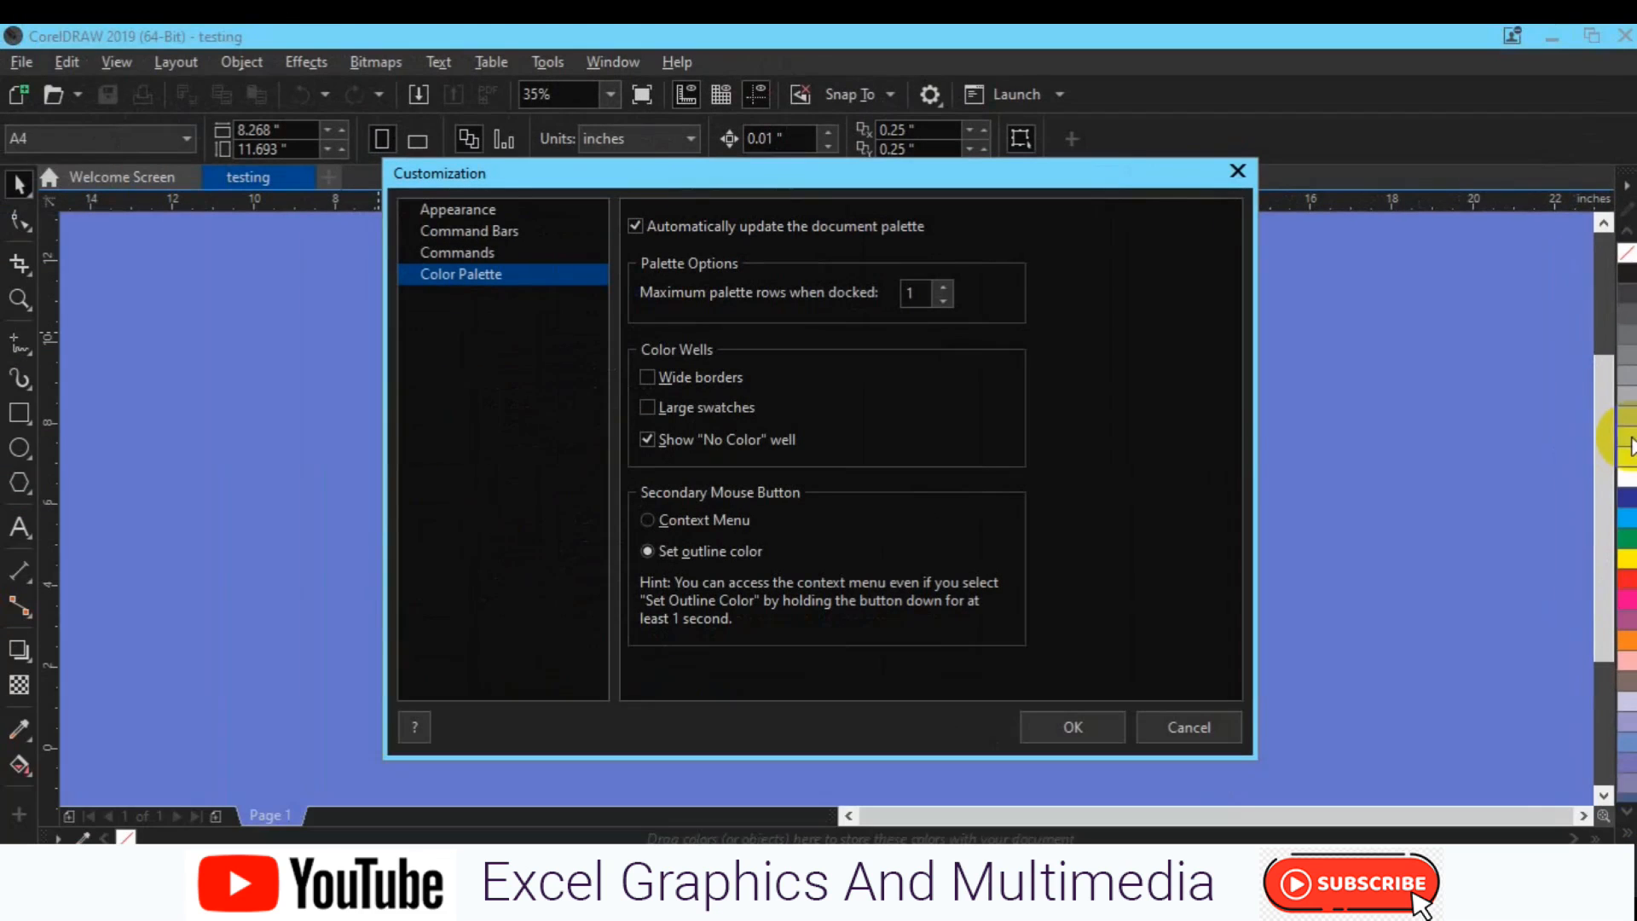
left_click(648, 380)
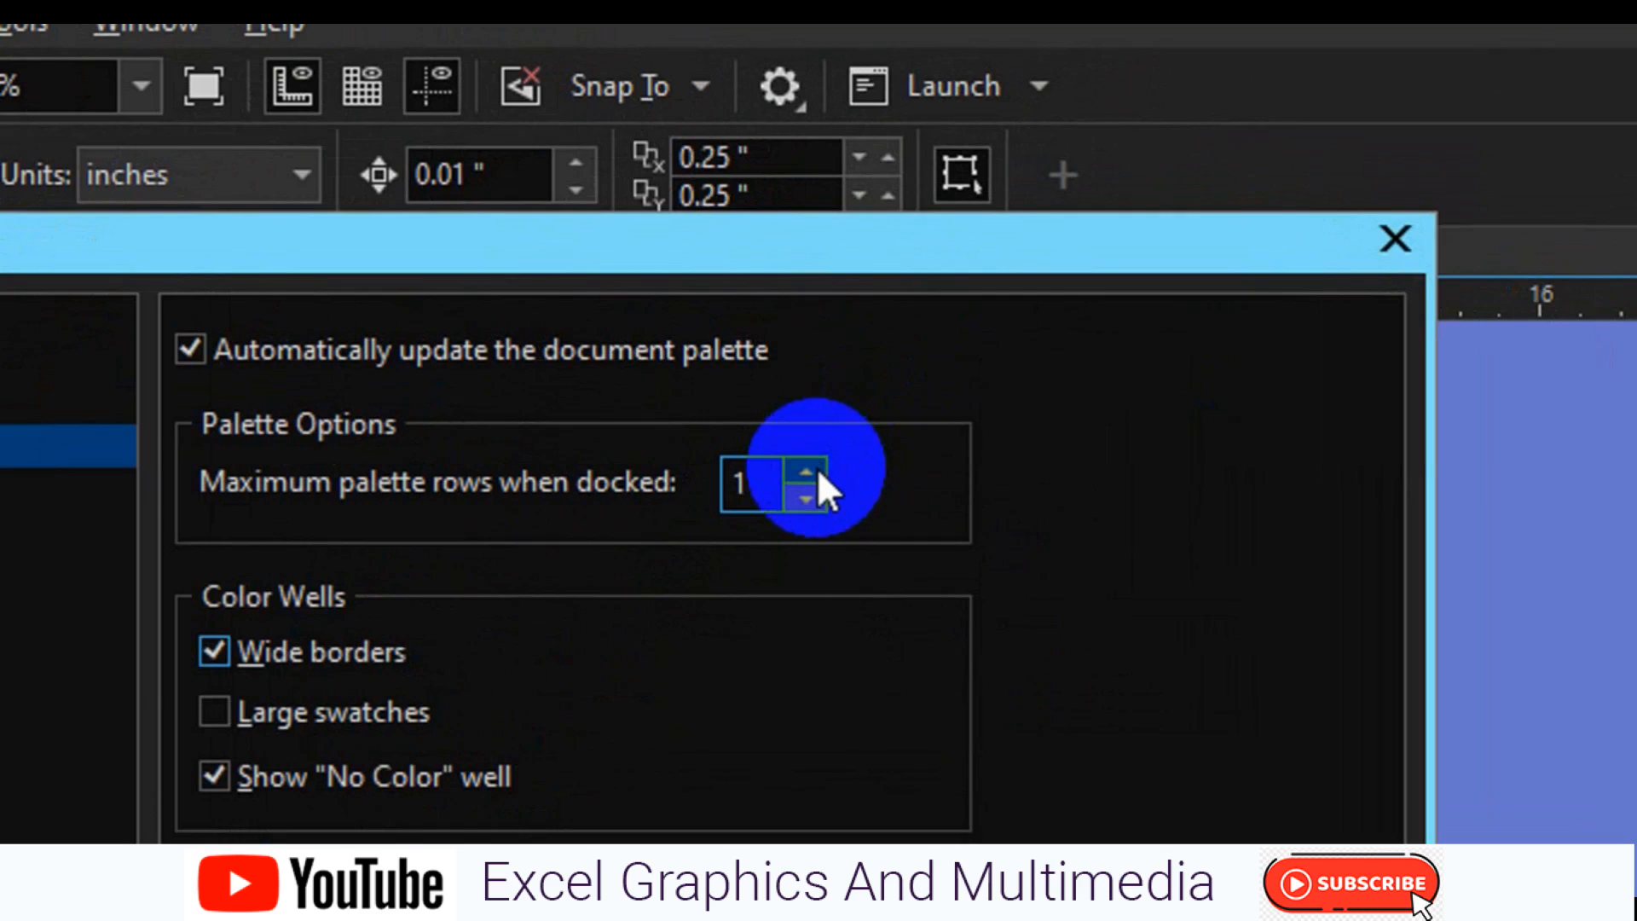
left_click(762, 483)
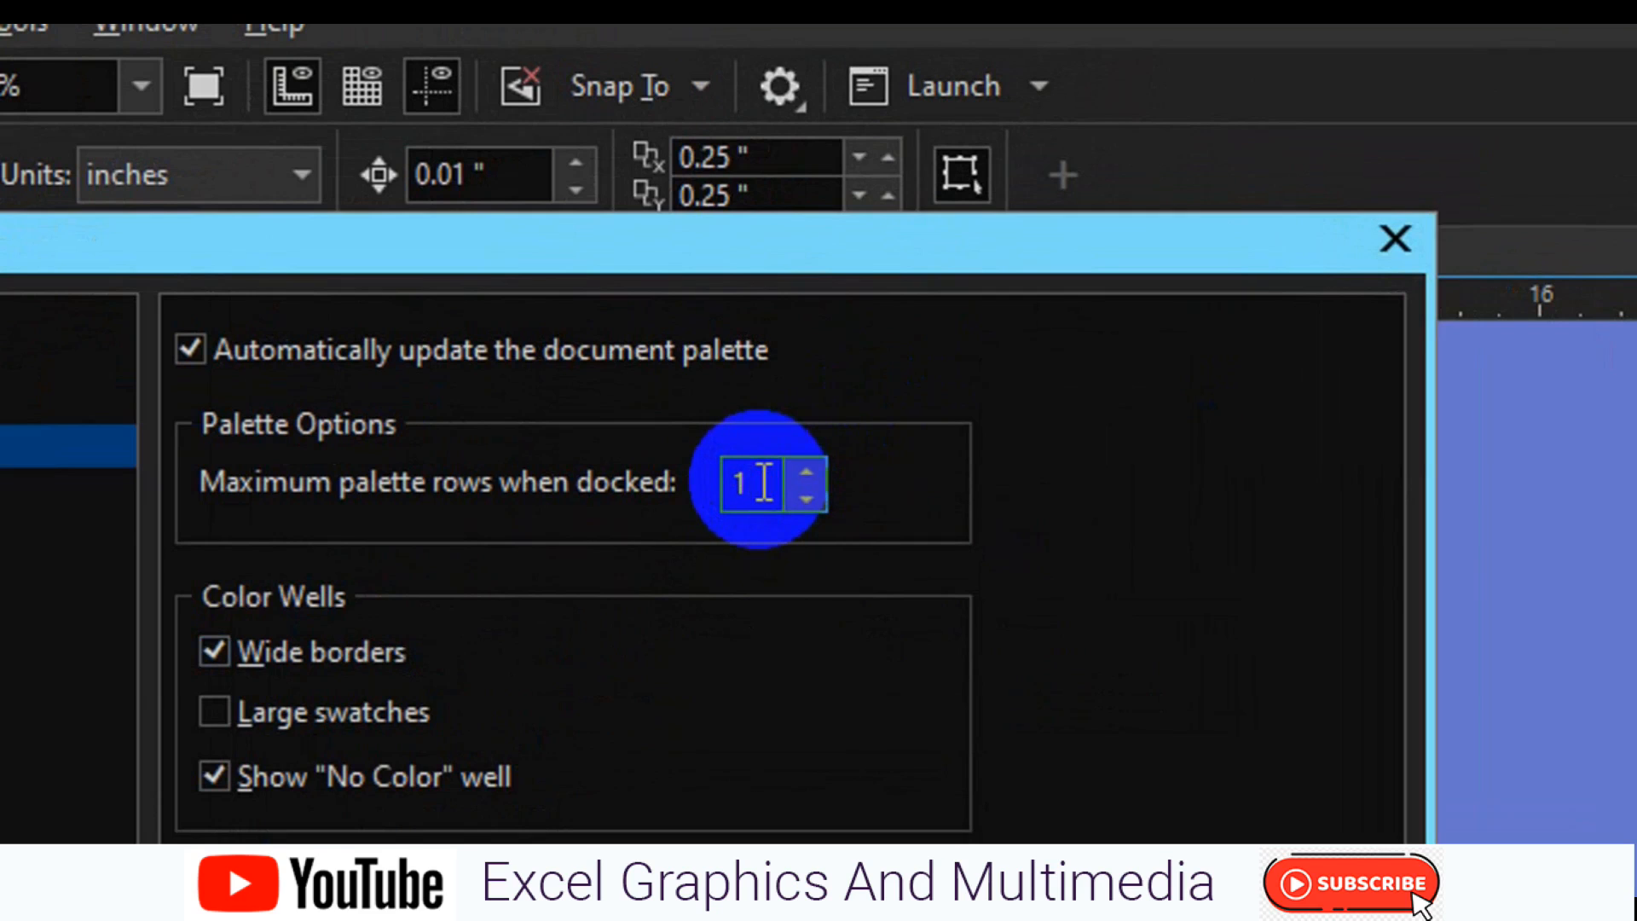
key("BackSpace")
type("4")
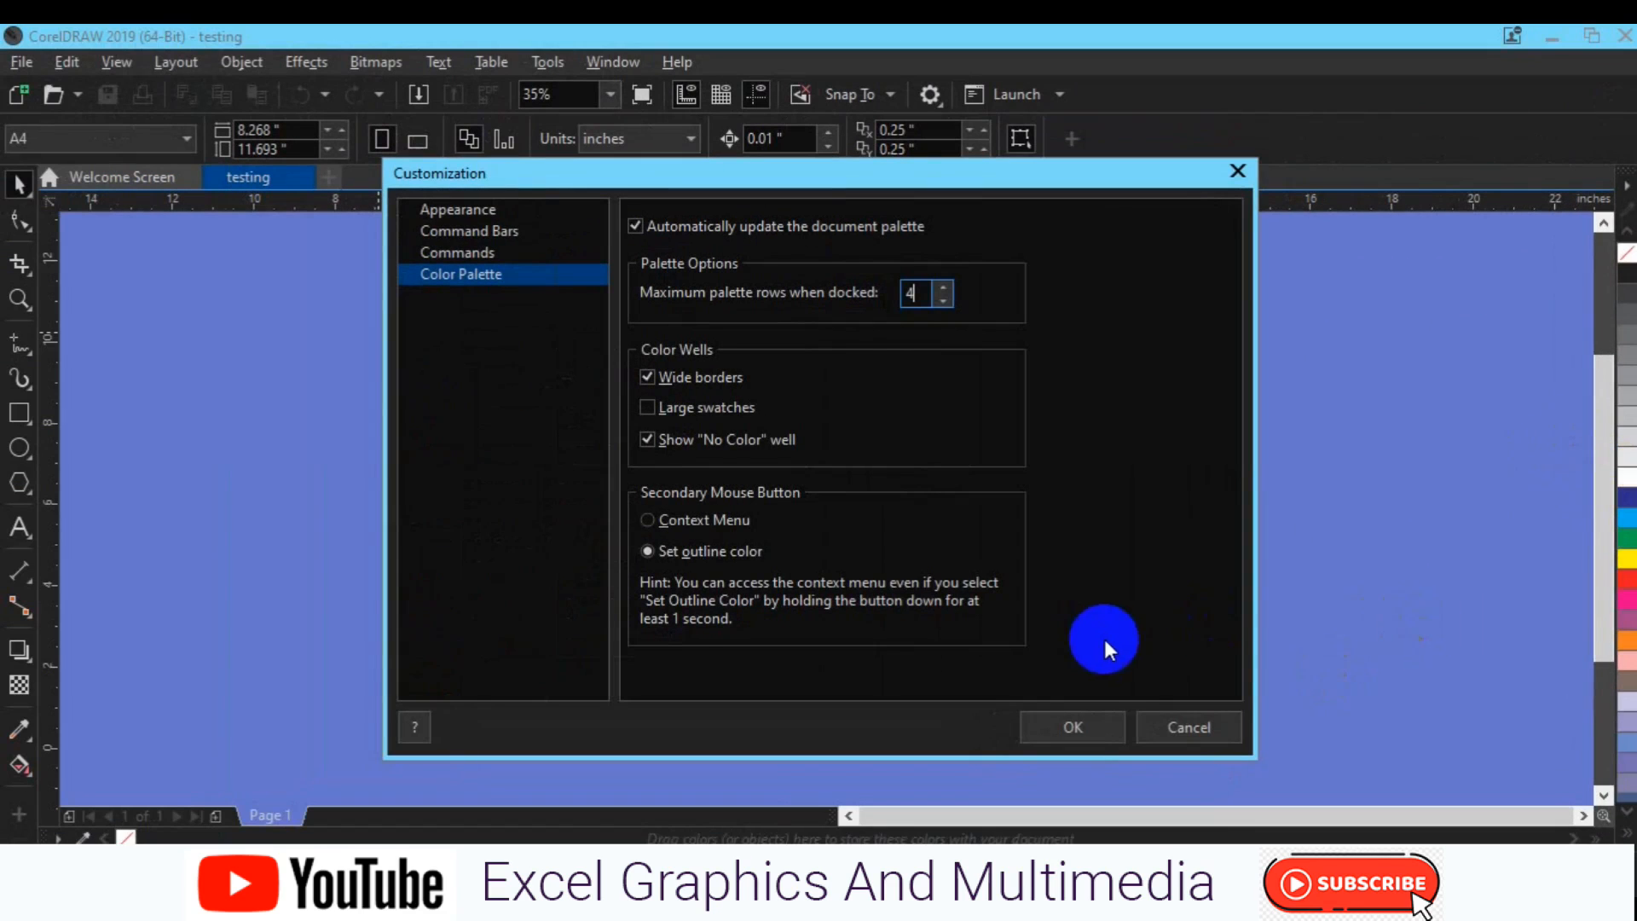
left_click(1092, 733)
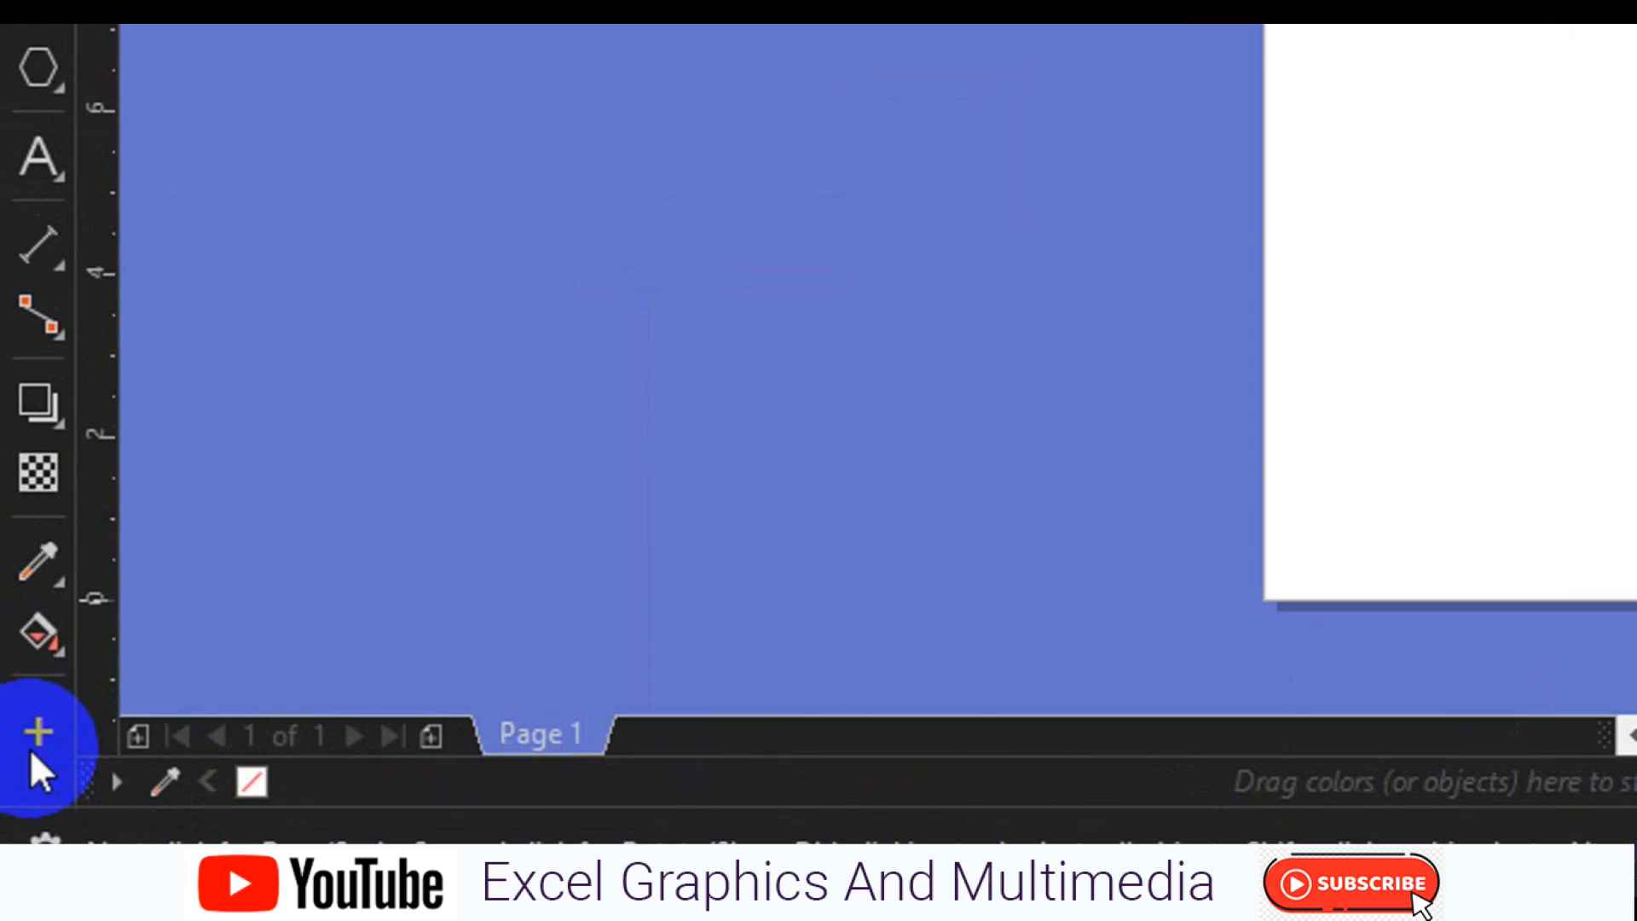
- Enable large swatches in the Color Palette customization settings, apply the change and look through the docked palette's colors
left_click(43, 740)
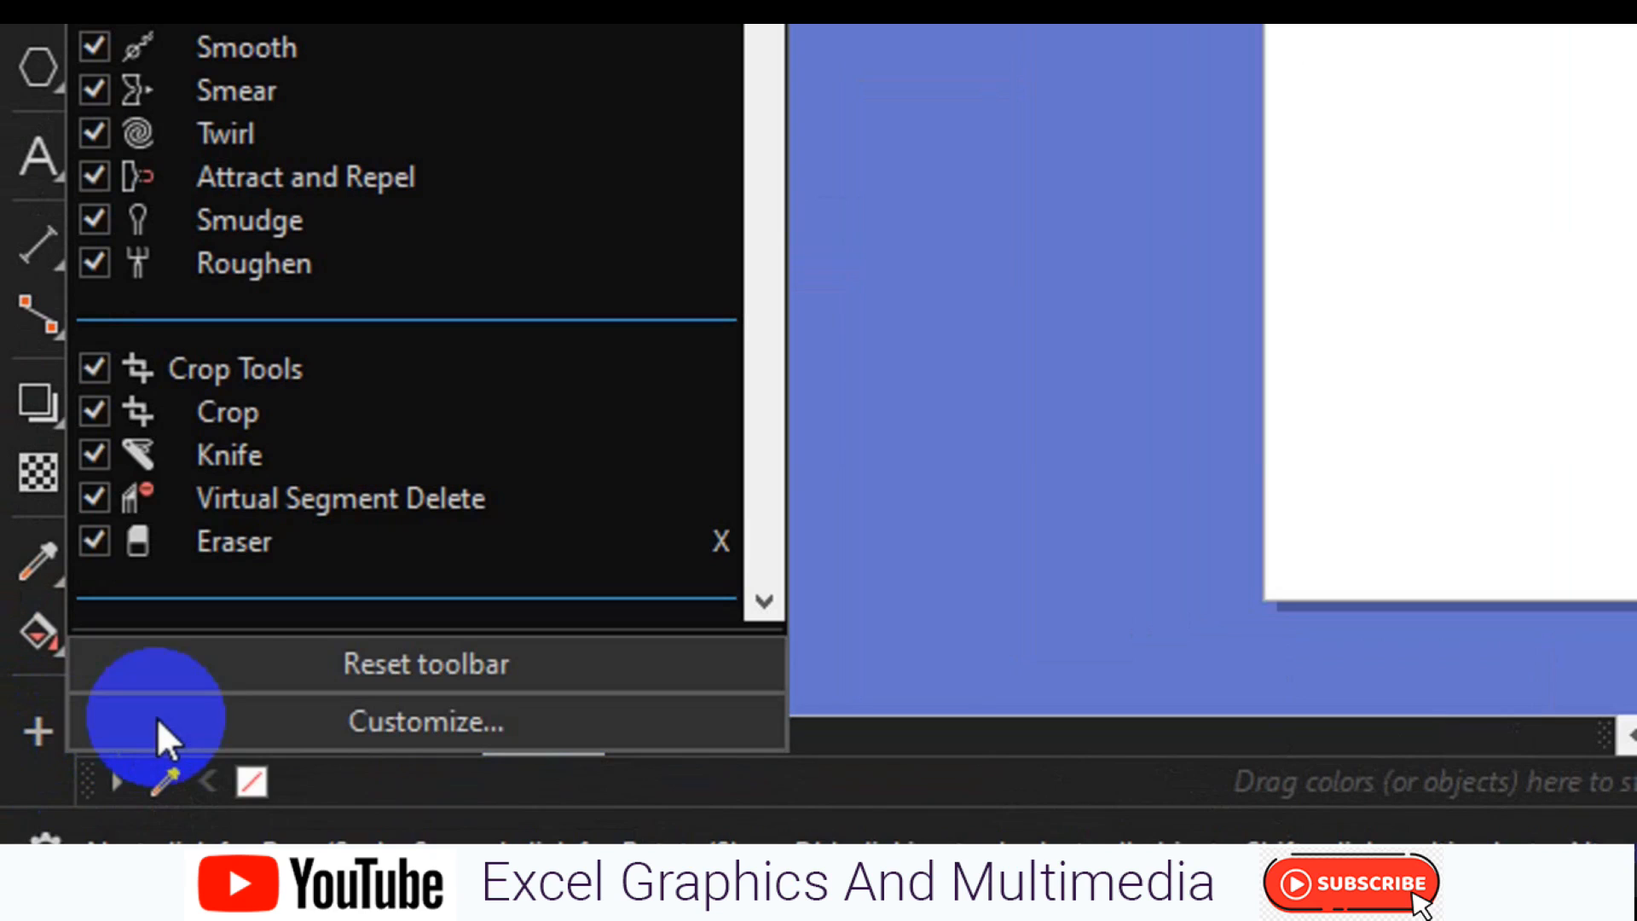
left_click(280, 708)
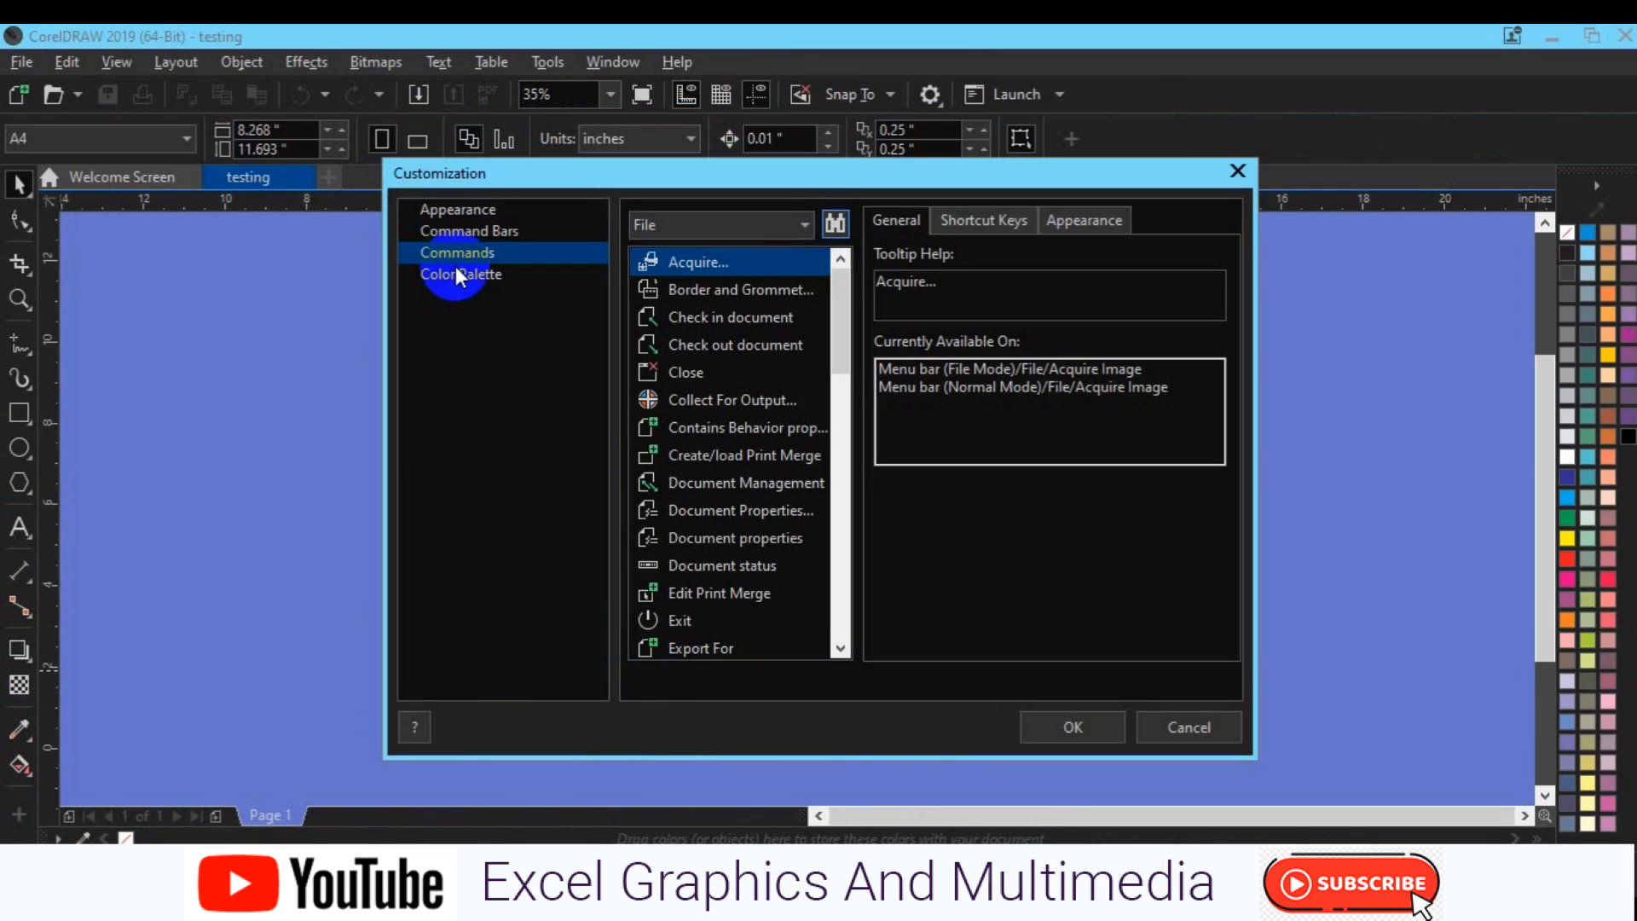
left_click(458, 275)
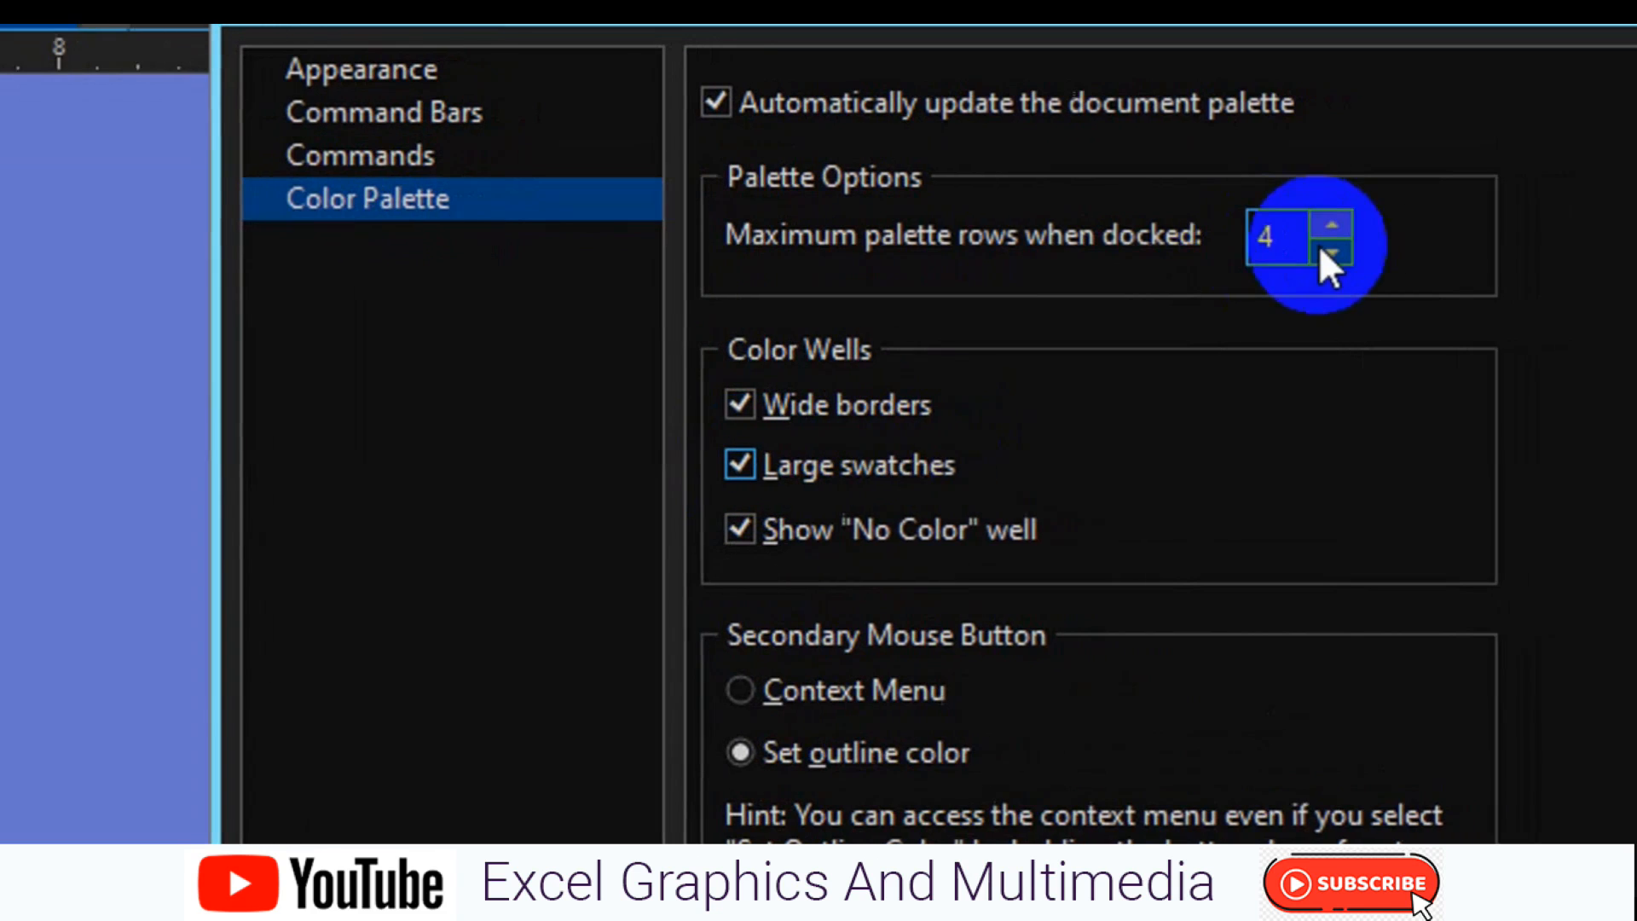
left_click(1398, 254)
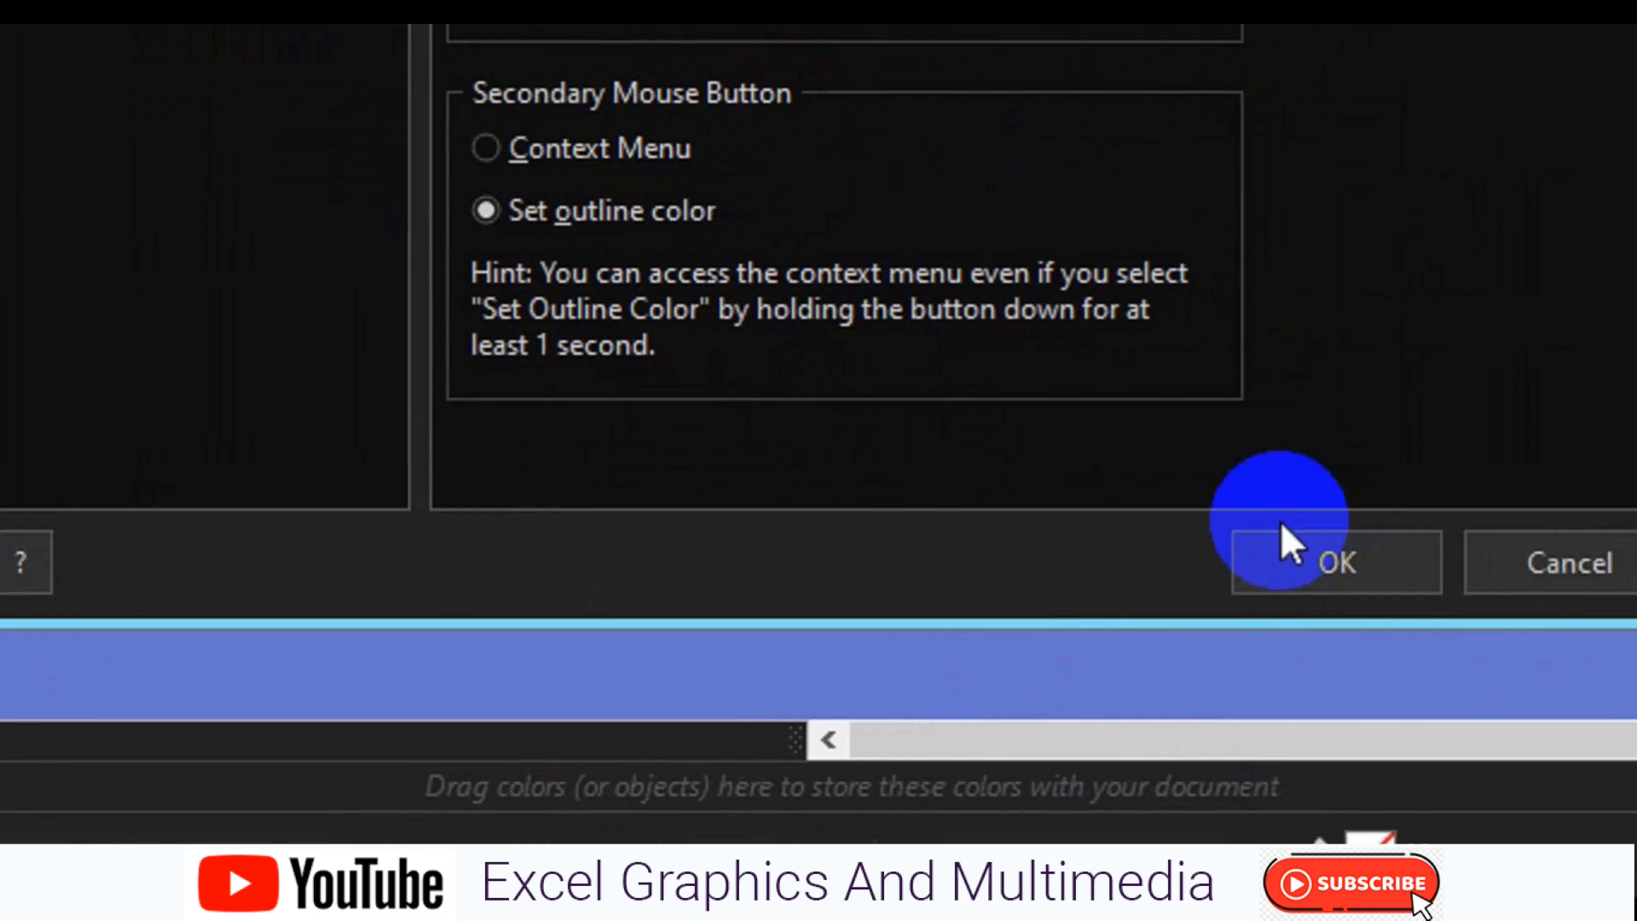
left_click(1246, 554)
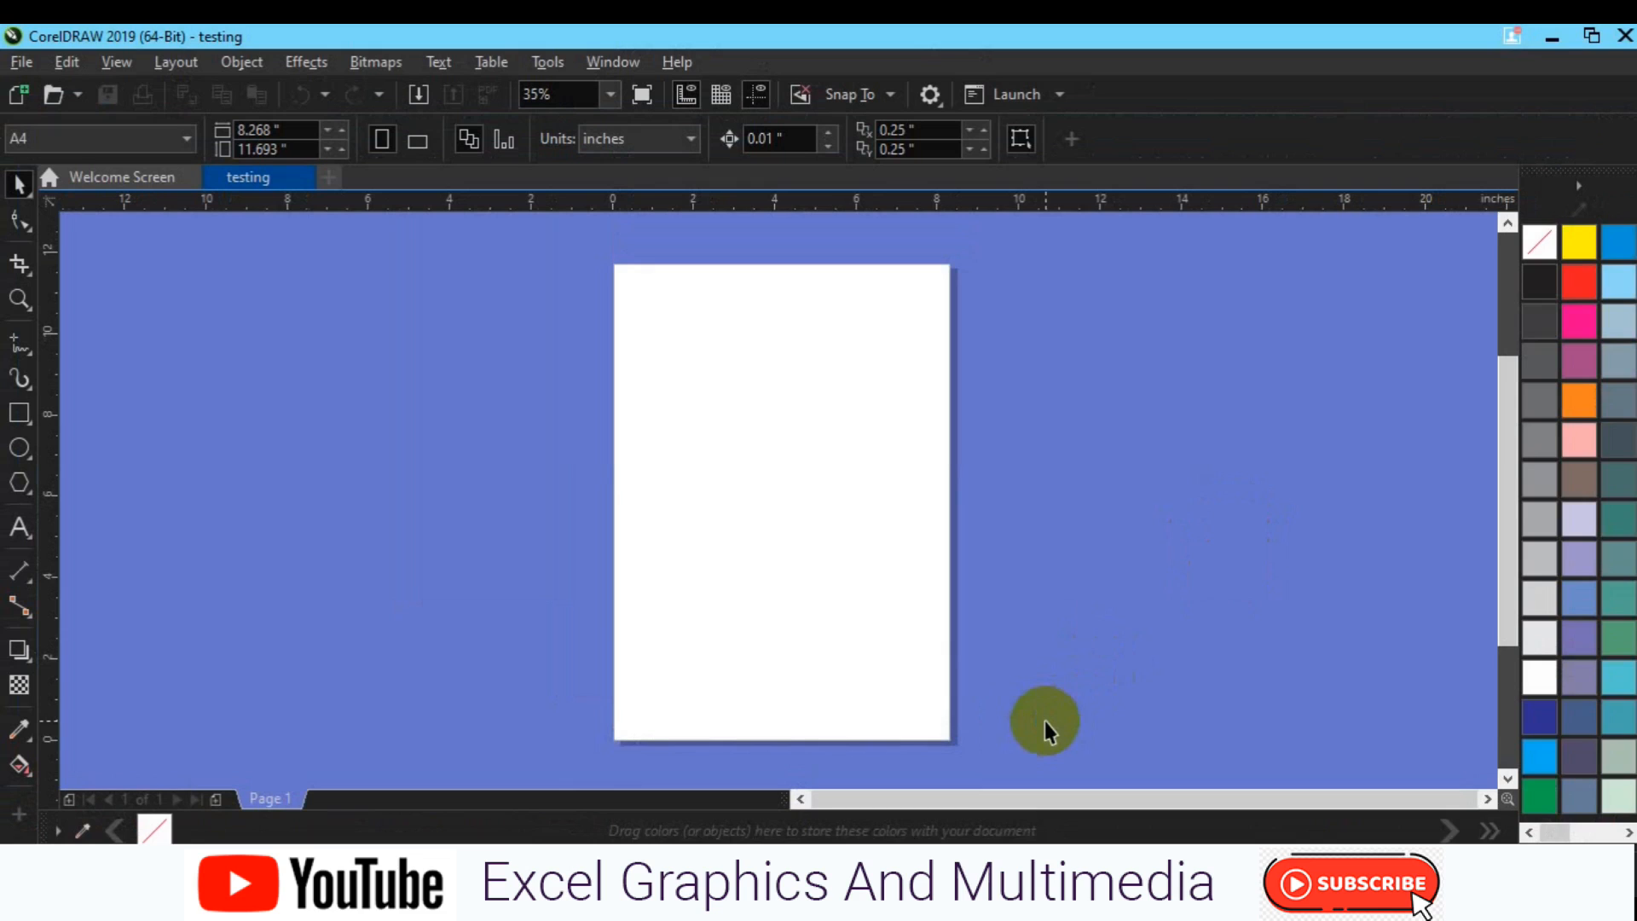
left_click(1625, 833)
left_click(1626, 833)
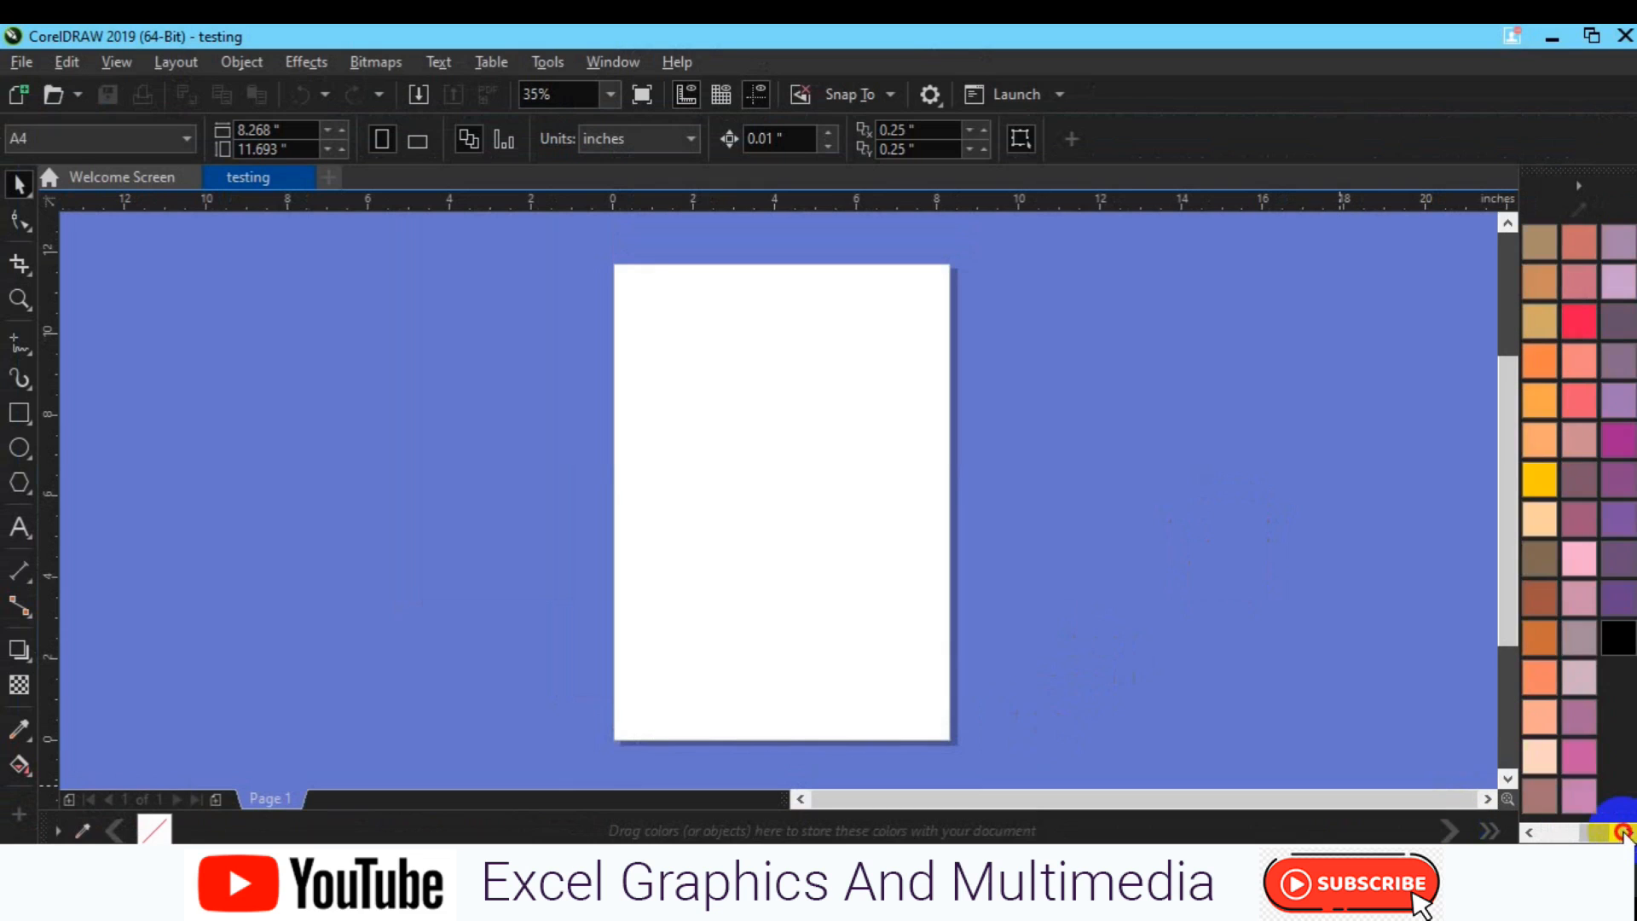
left_click(1529, 833)
left_click(1529, 833)
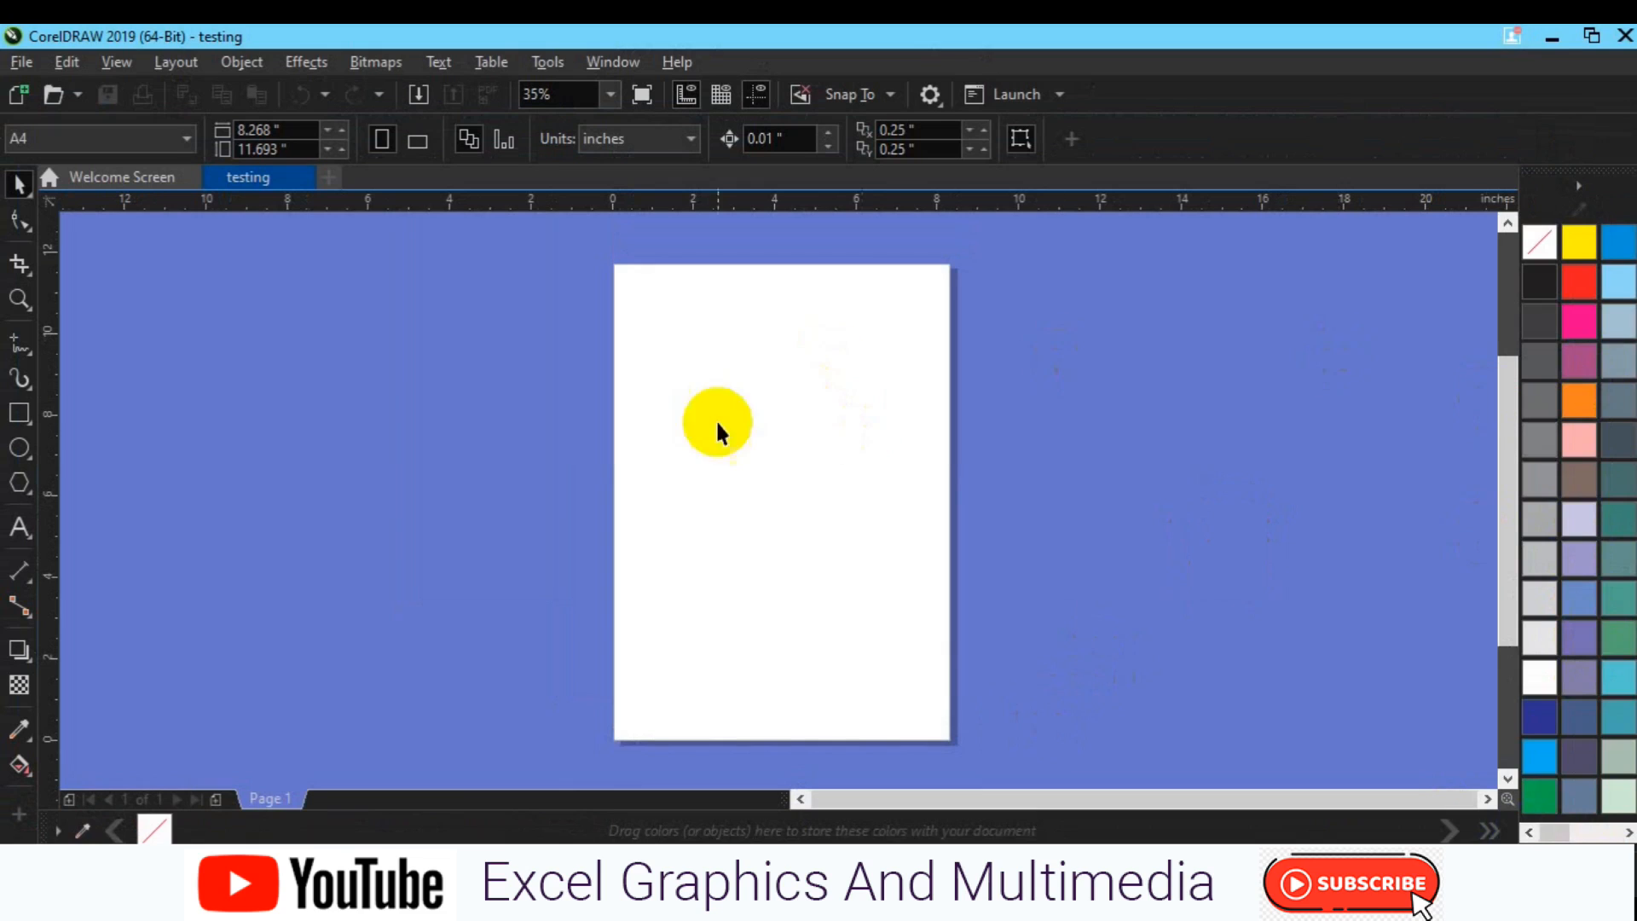
- Draw a rectangle about 3.66 by 2.89 inches on the lower-left part of the page and fill it with orange
left_click(19, 412)
left_click_drag(642, 477, 793, 594)
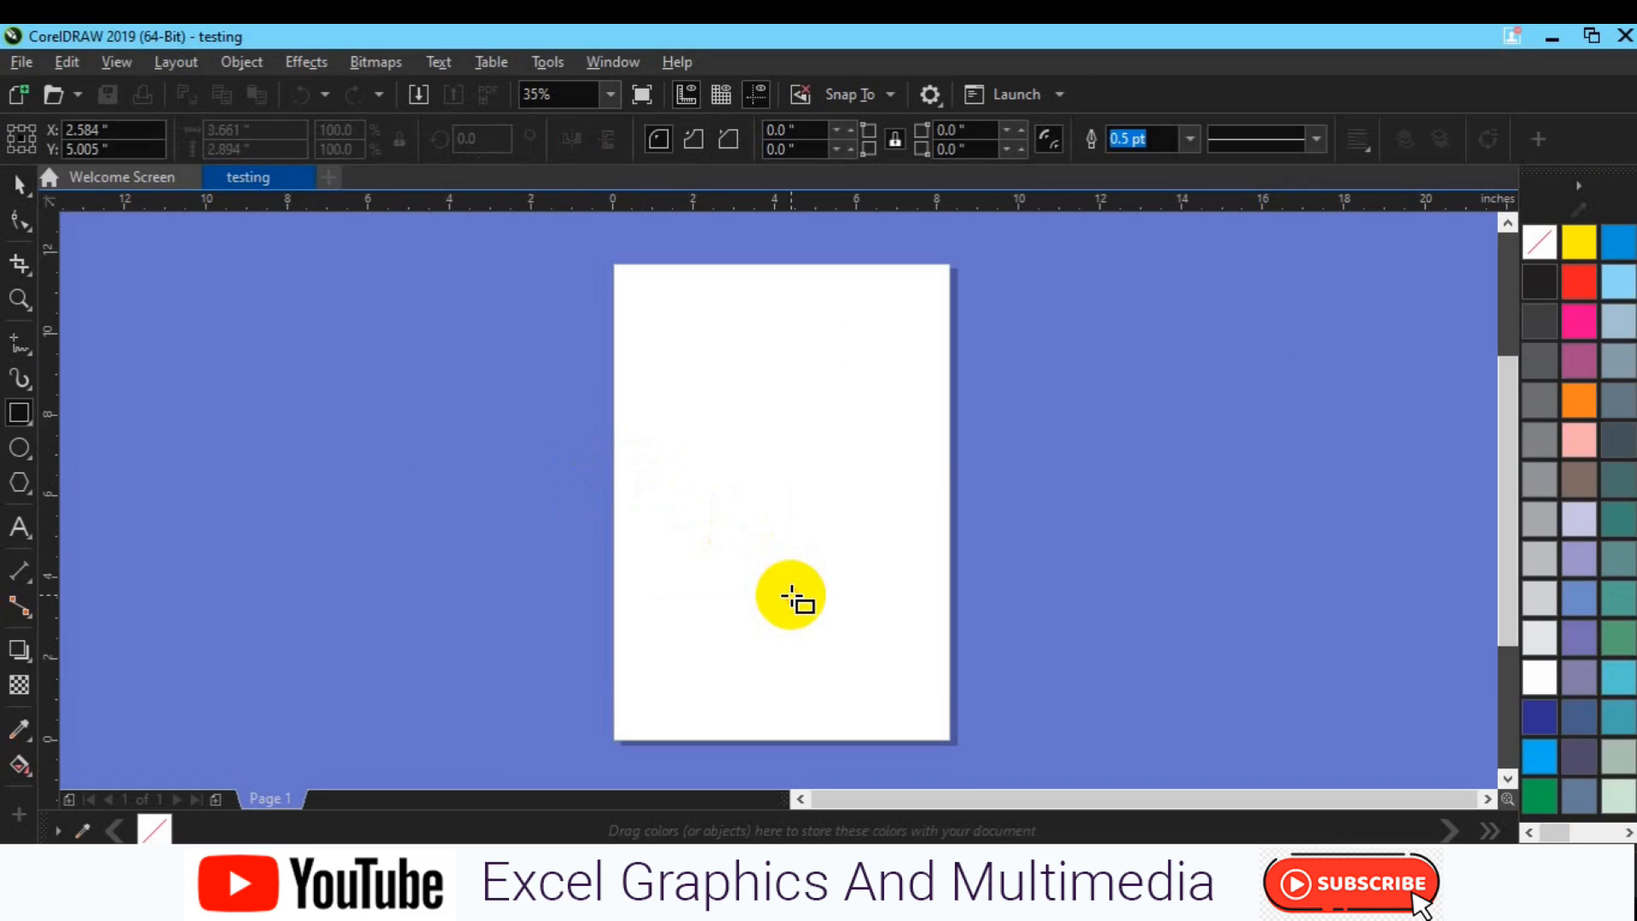
left_click(1579, 400)
- Try purple, magenta, moss green, ocean green and light blue palette fills on the rectangle
left_click(1583, 373)
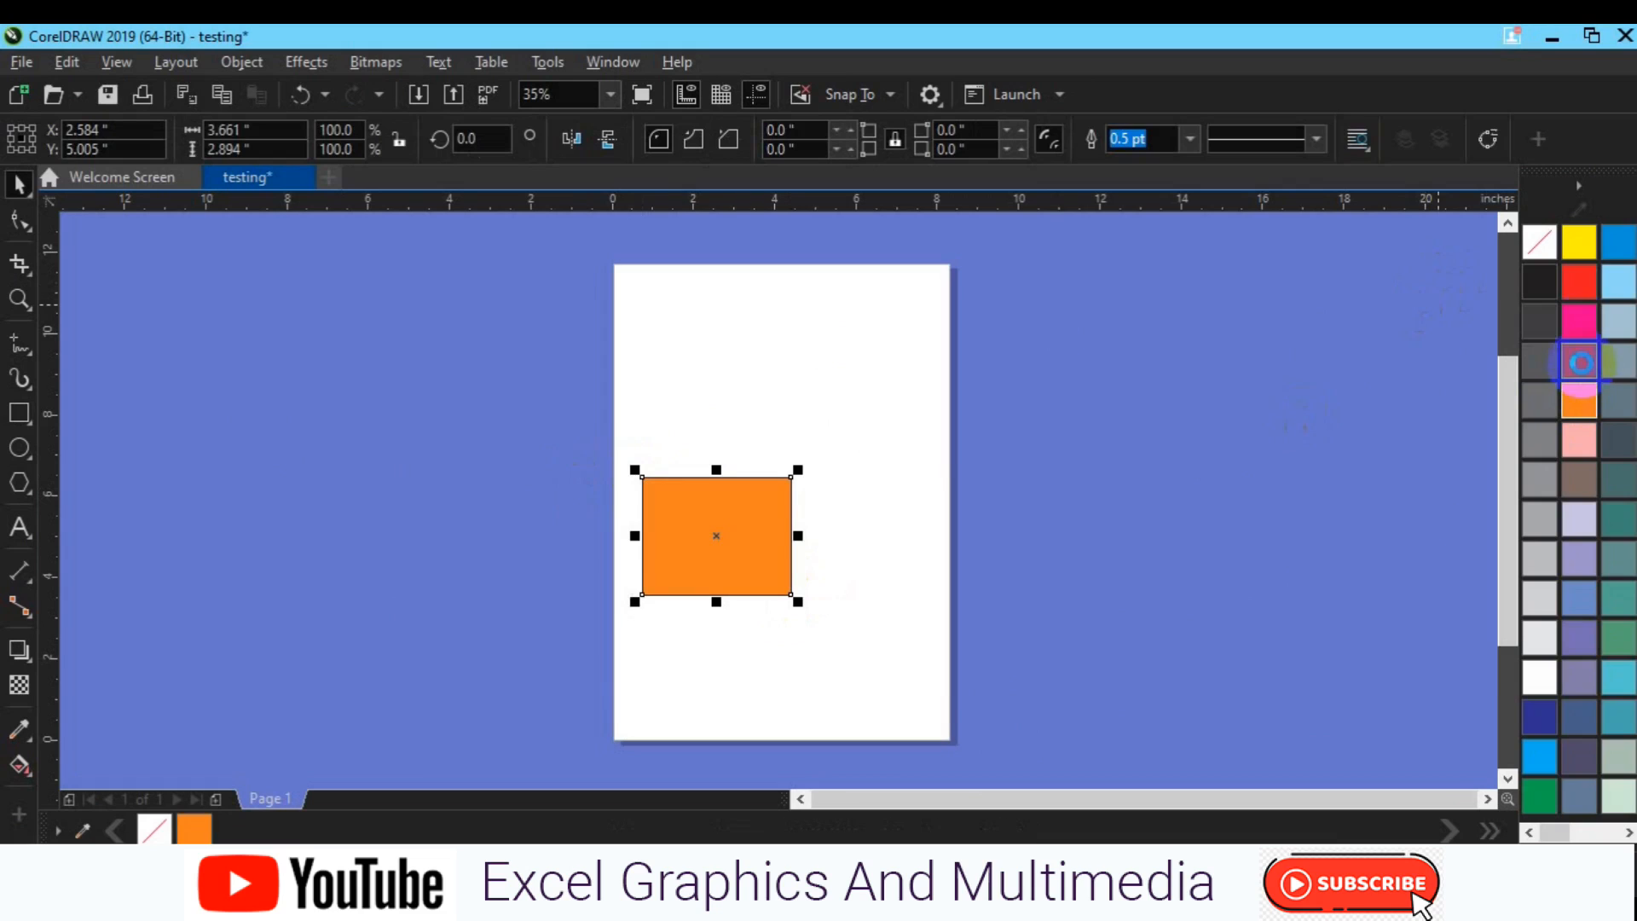
left_click(1579, 323)
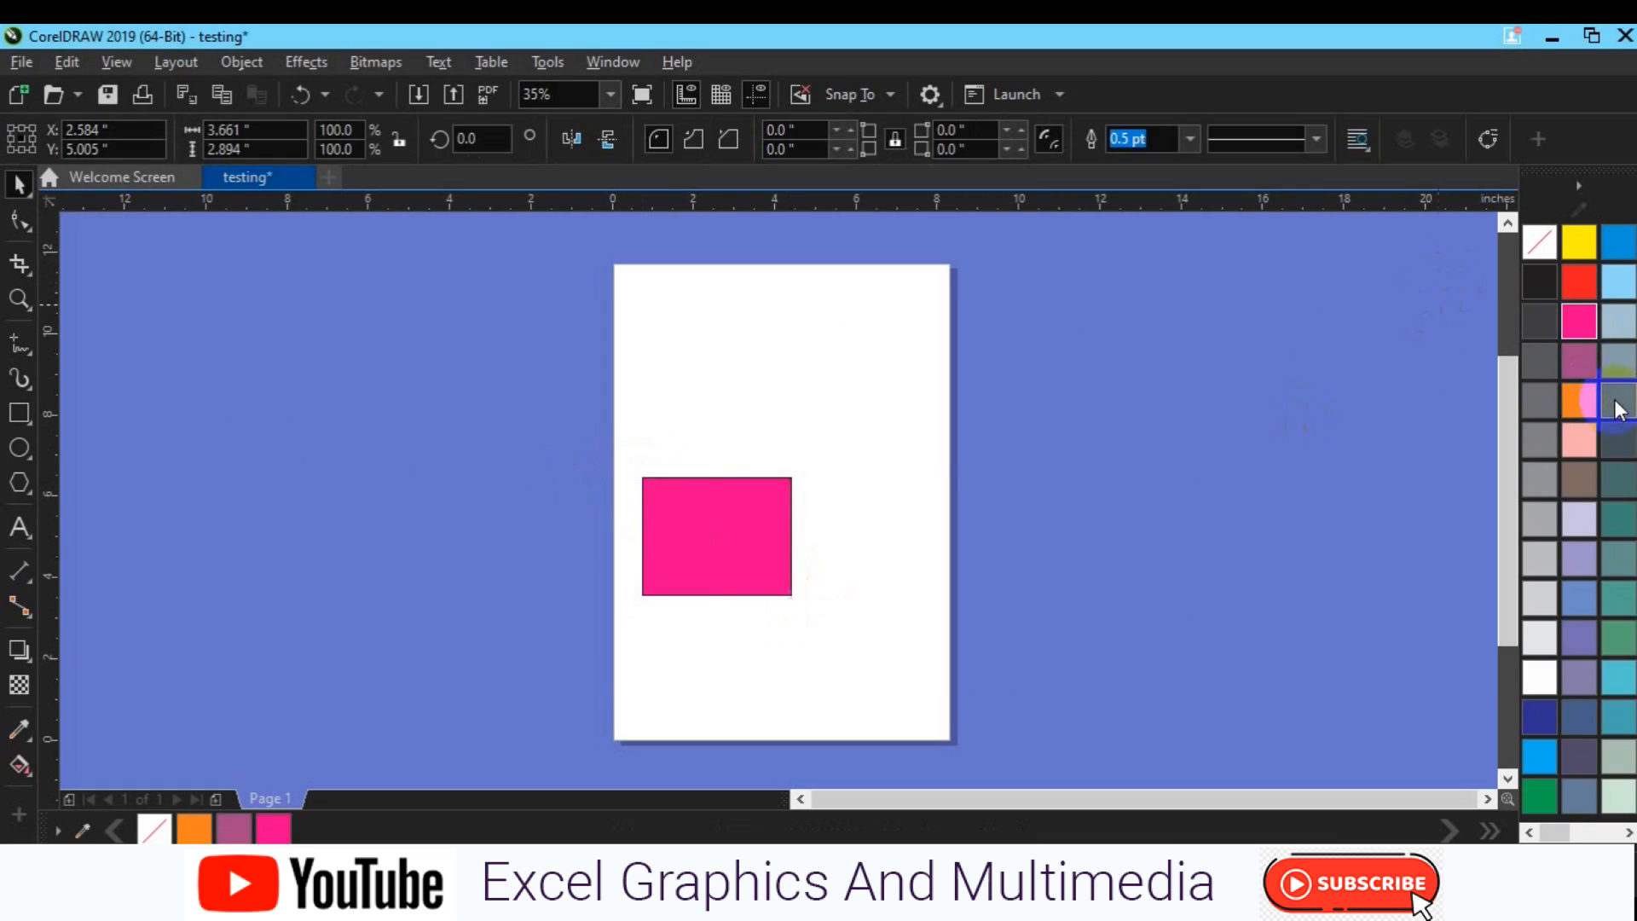
left_click(1624, 360)
left_click(1626, 359)
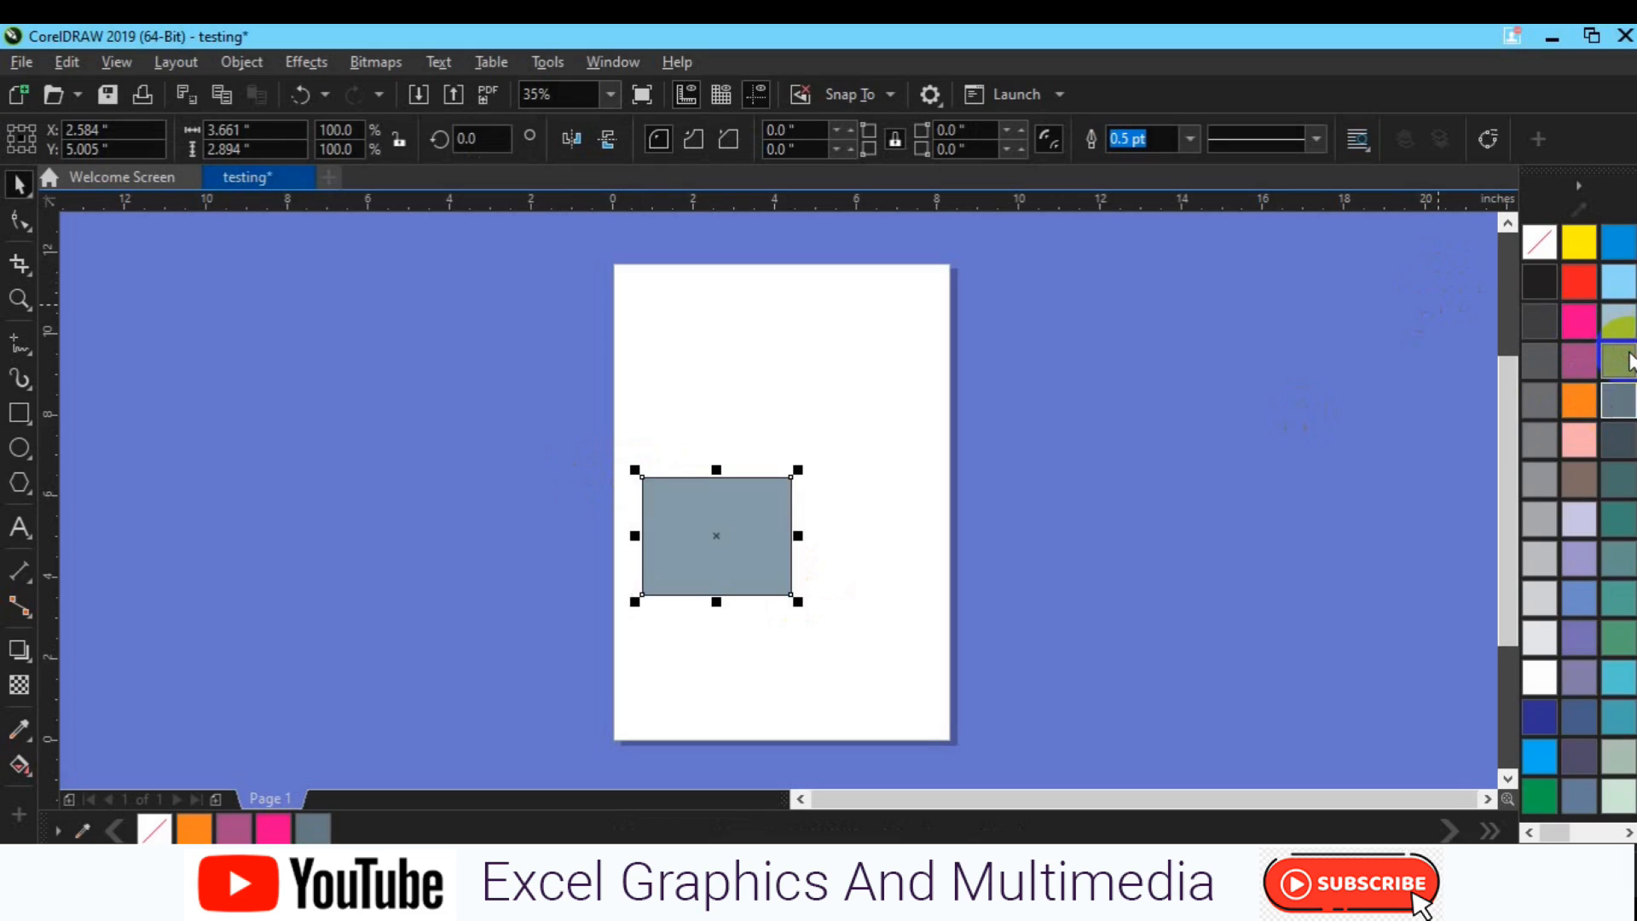
left_click(1616, 284)
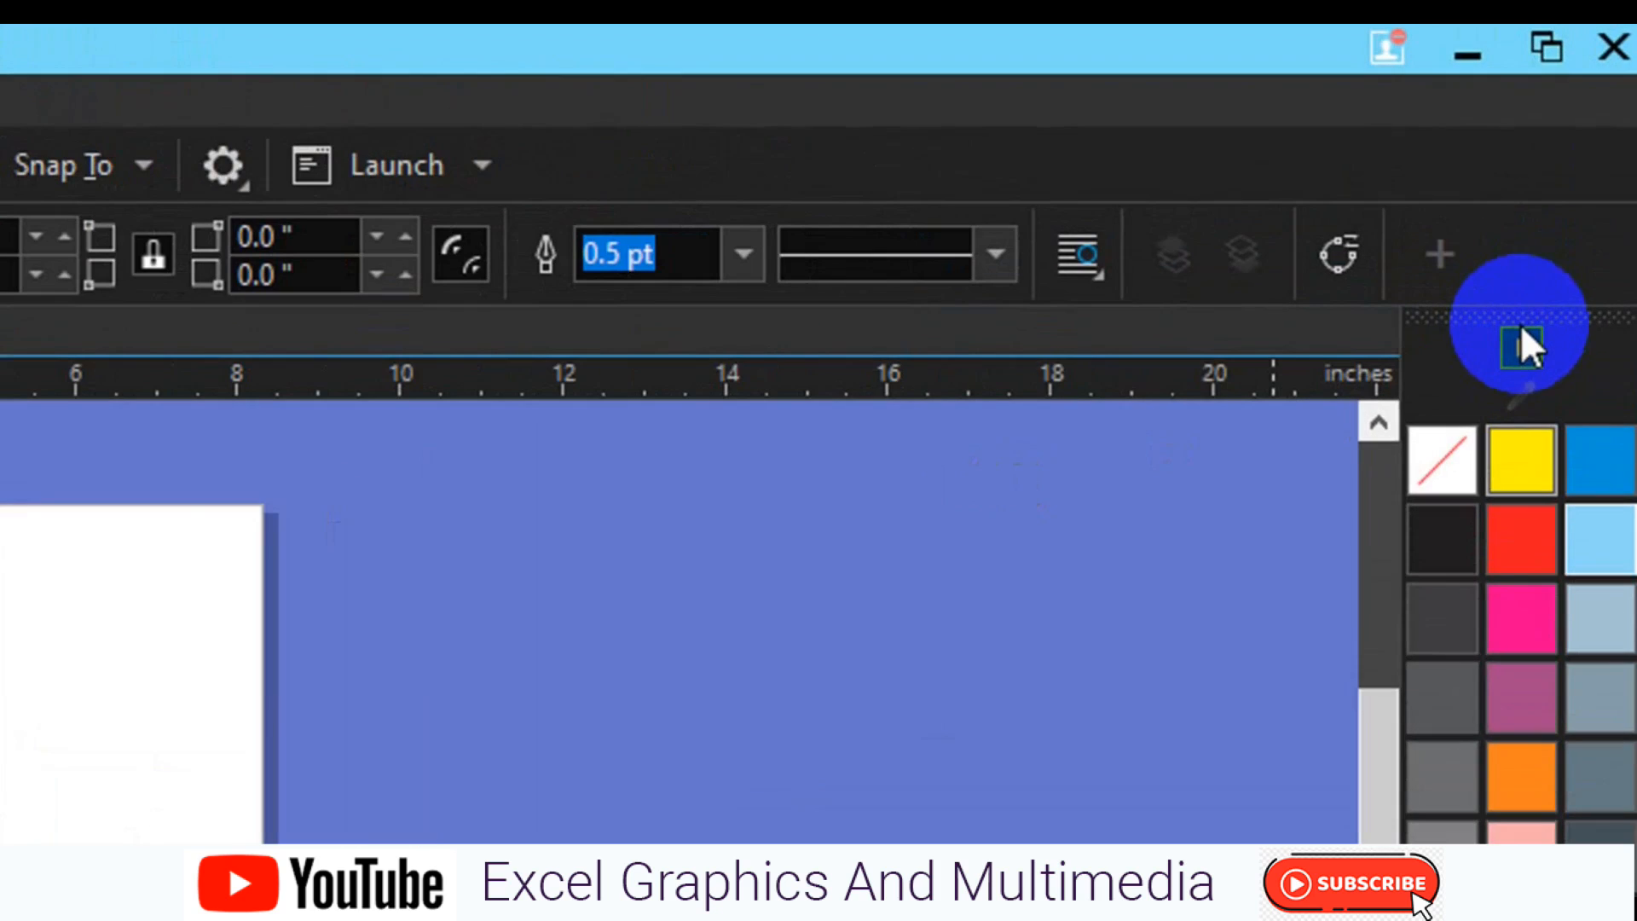
- Show the color names in the docked default palette and fill the rectangle with Neon Red
right_click(1545, 275)
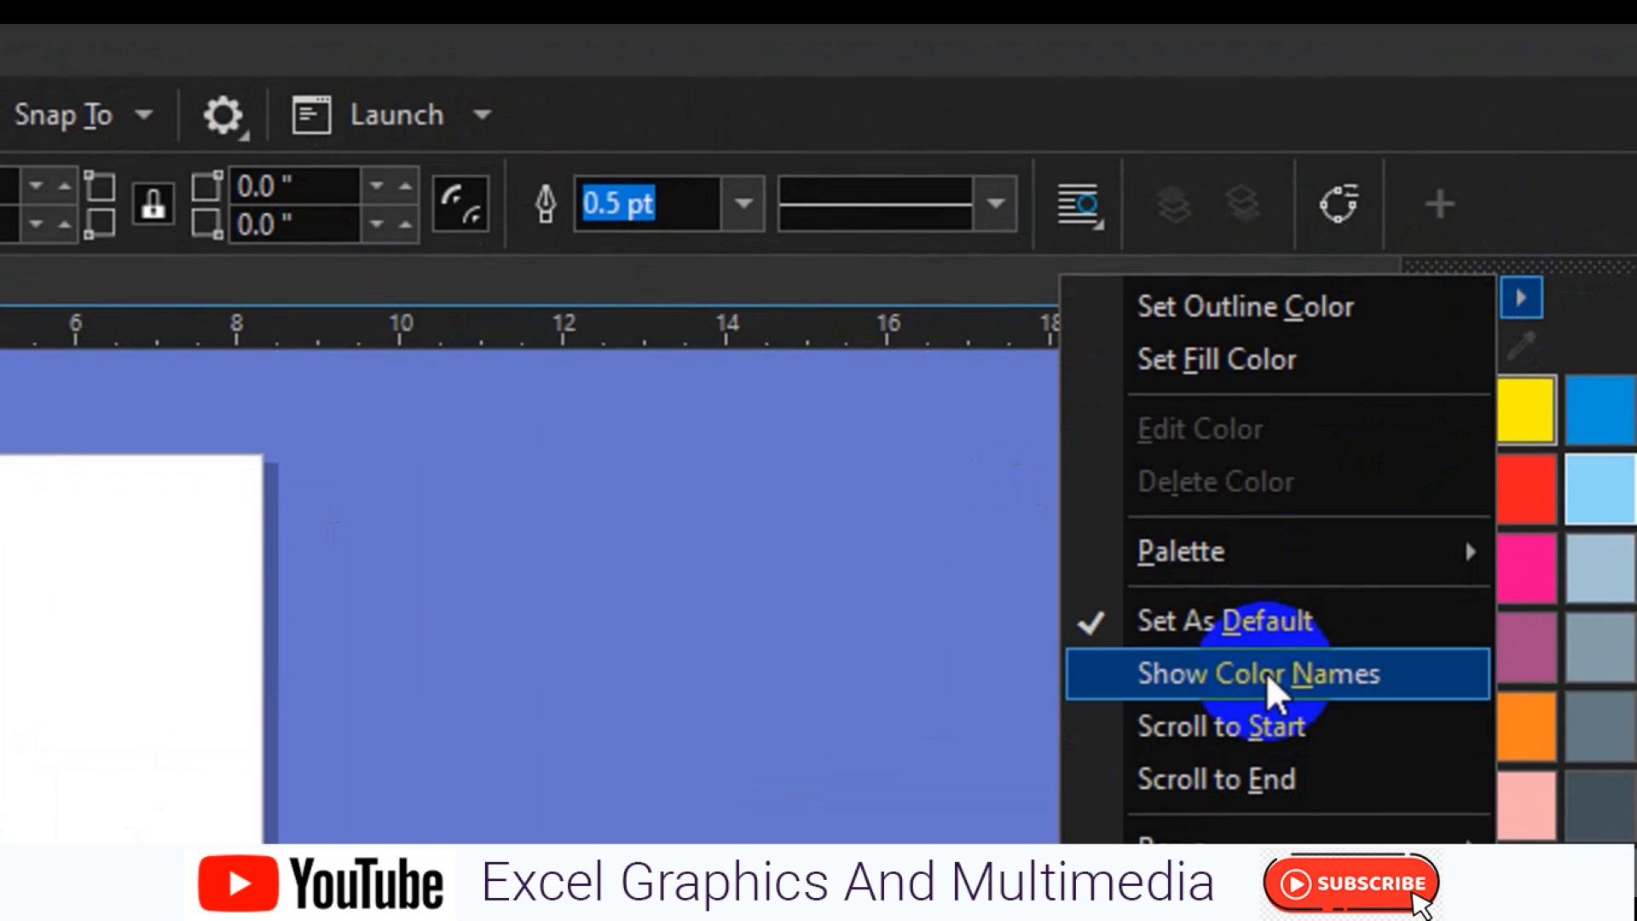
left_click(1266, 672)
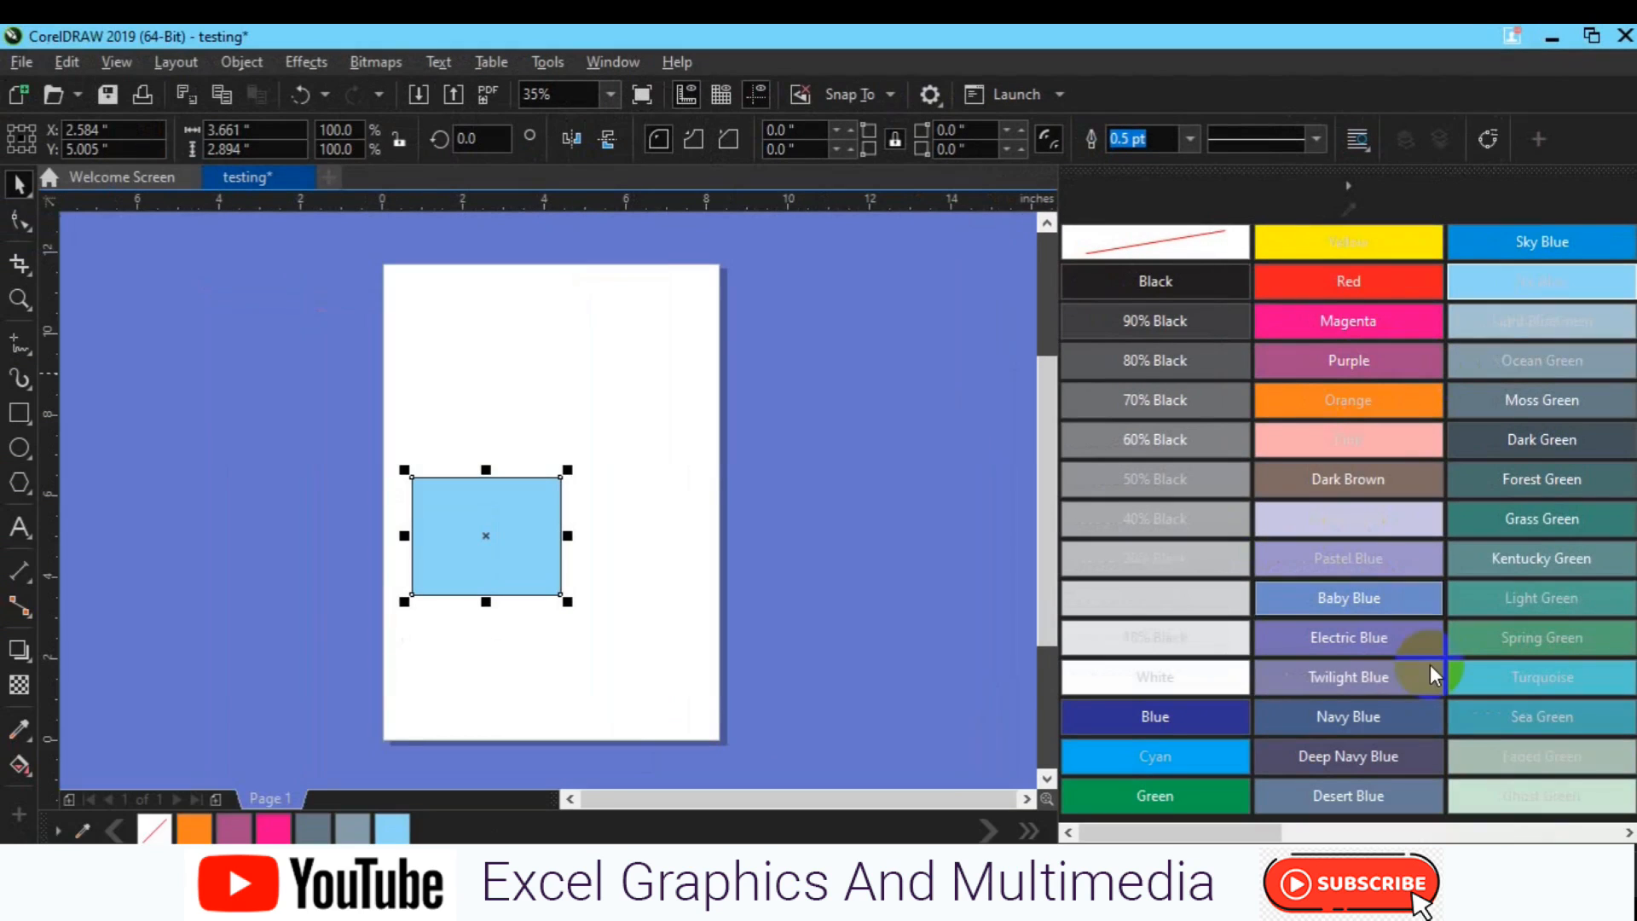
left_click_drag(1242, 834, 1561, 832)
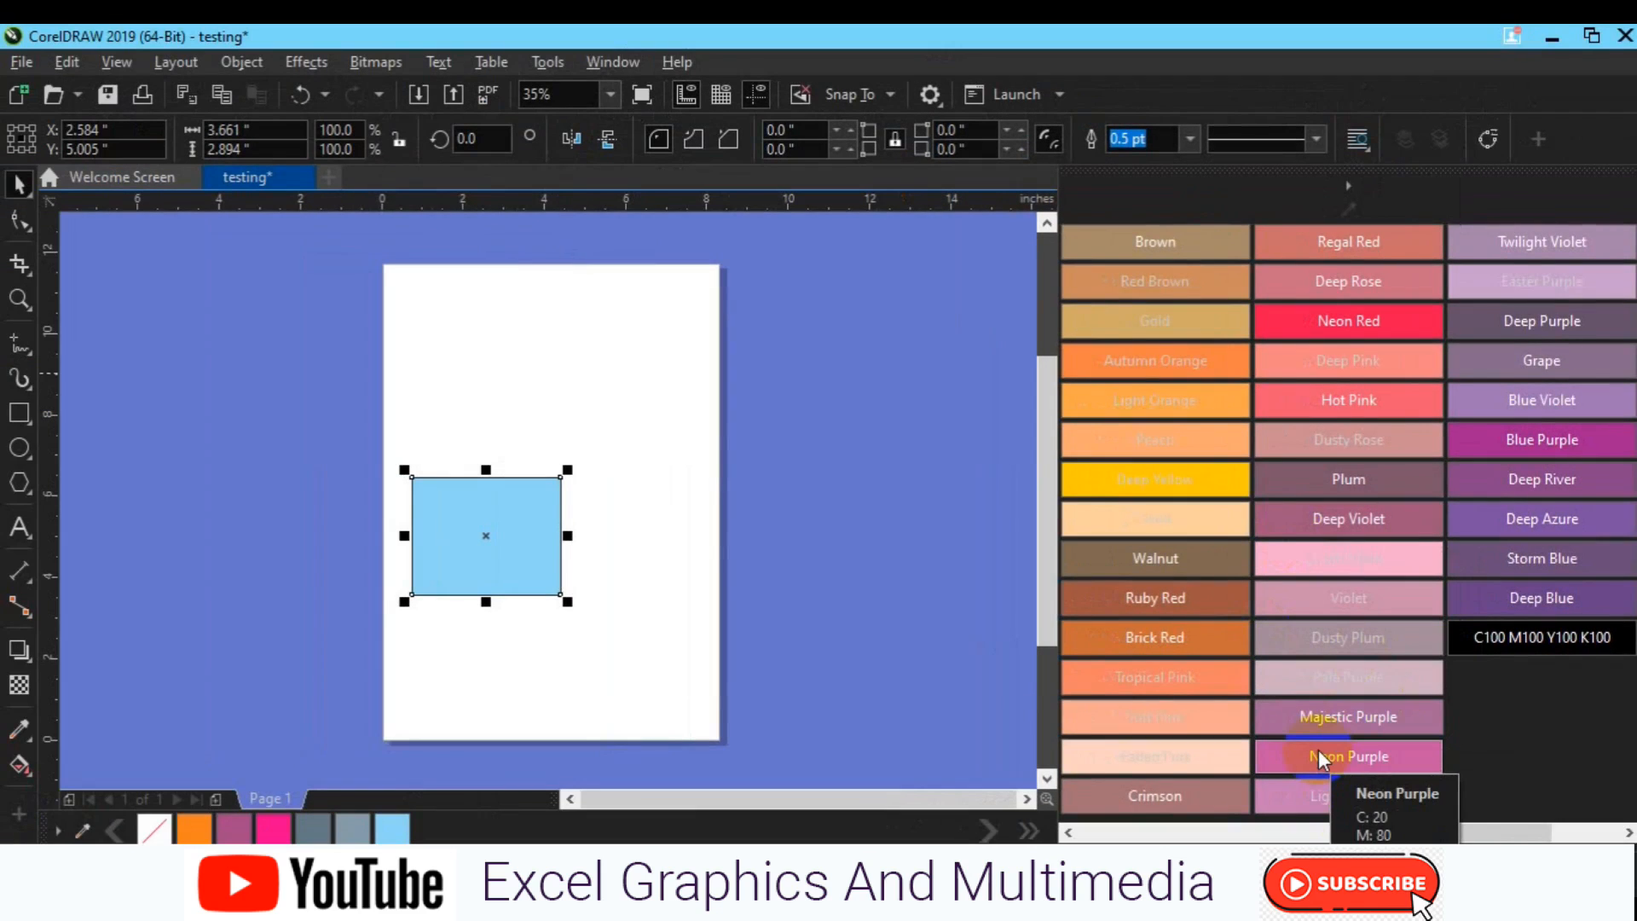
left_click_drag(1439, 542, 1378, 411)
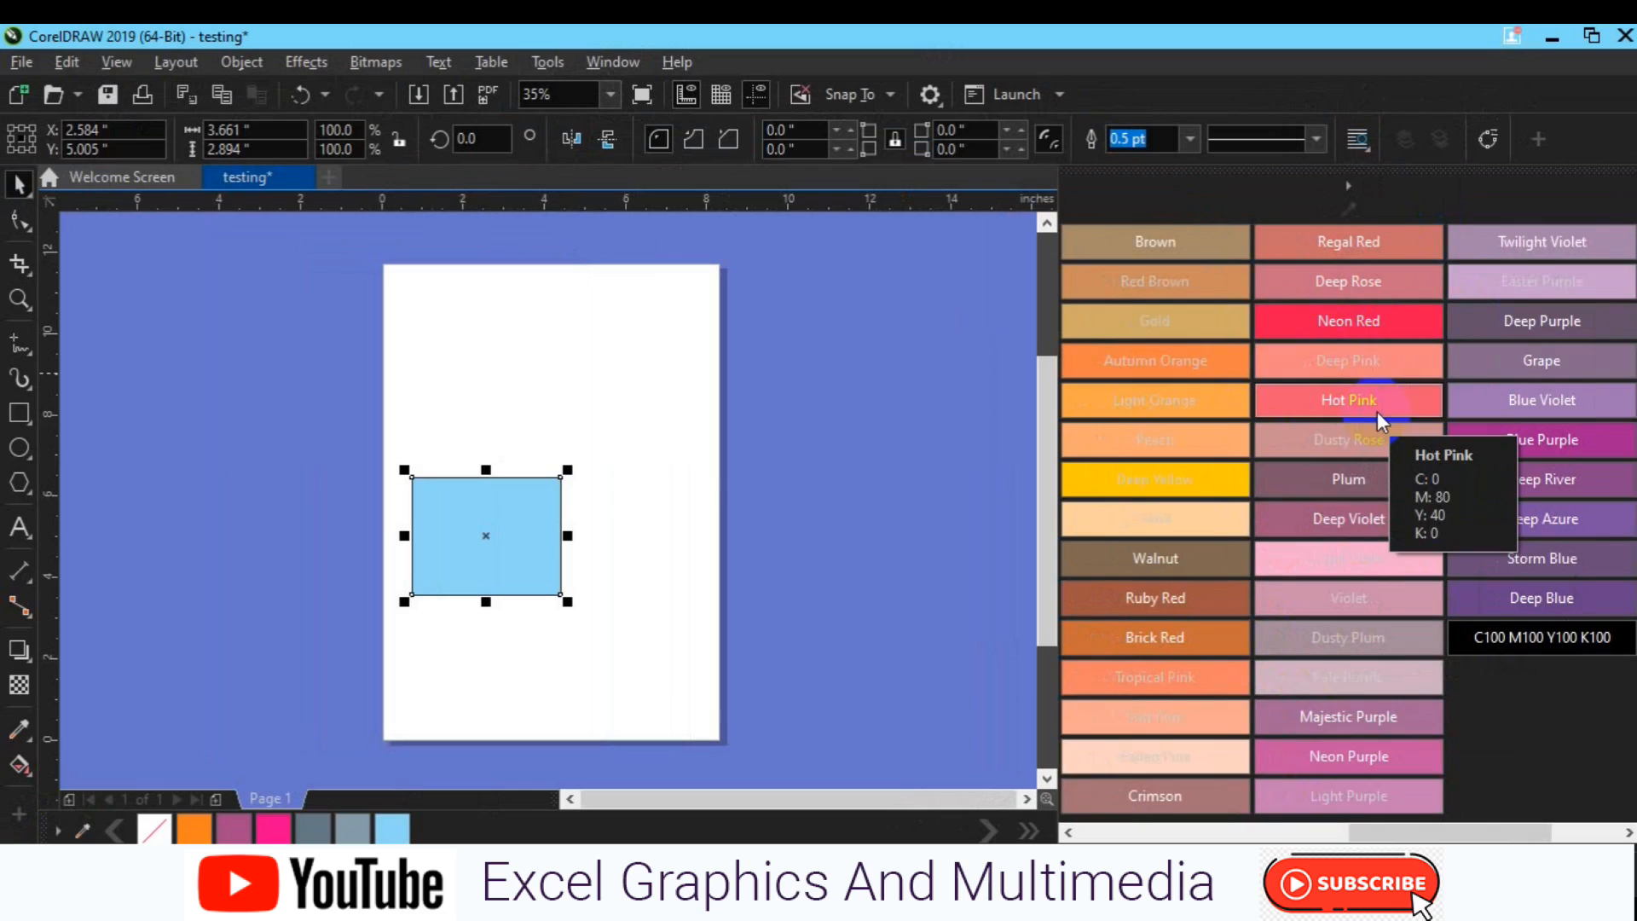
left_click(1345, 327)
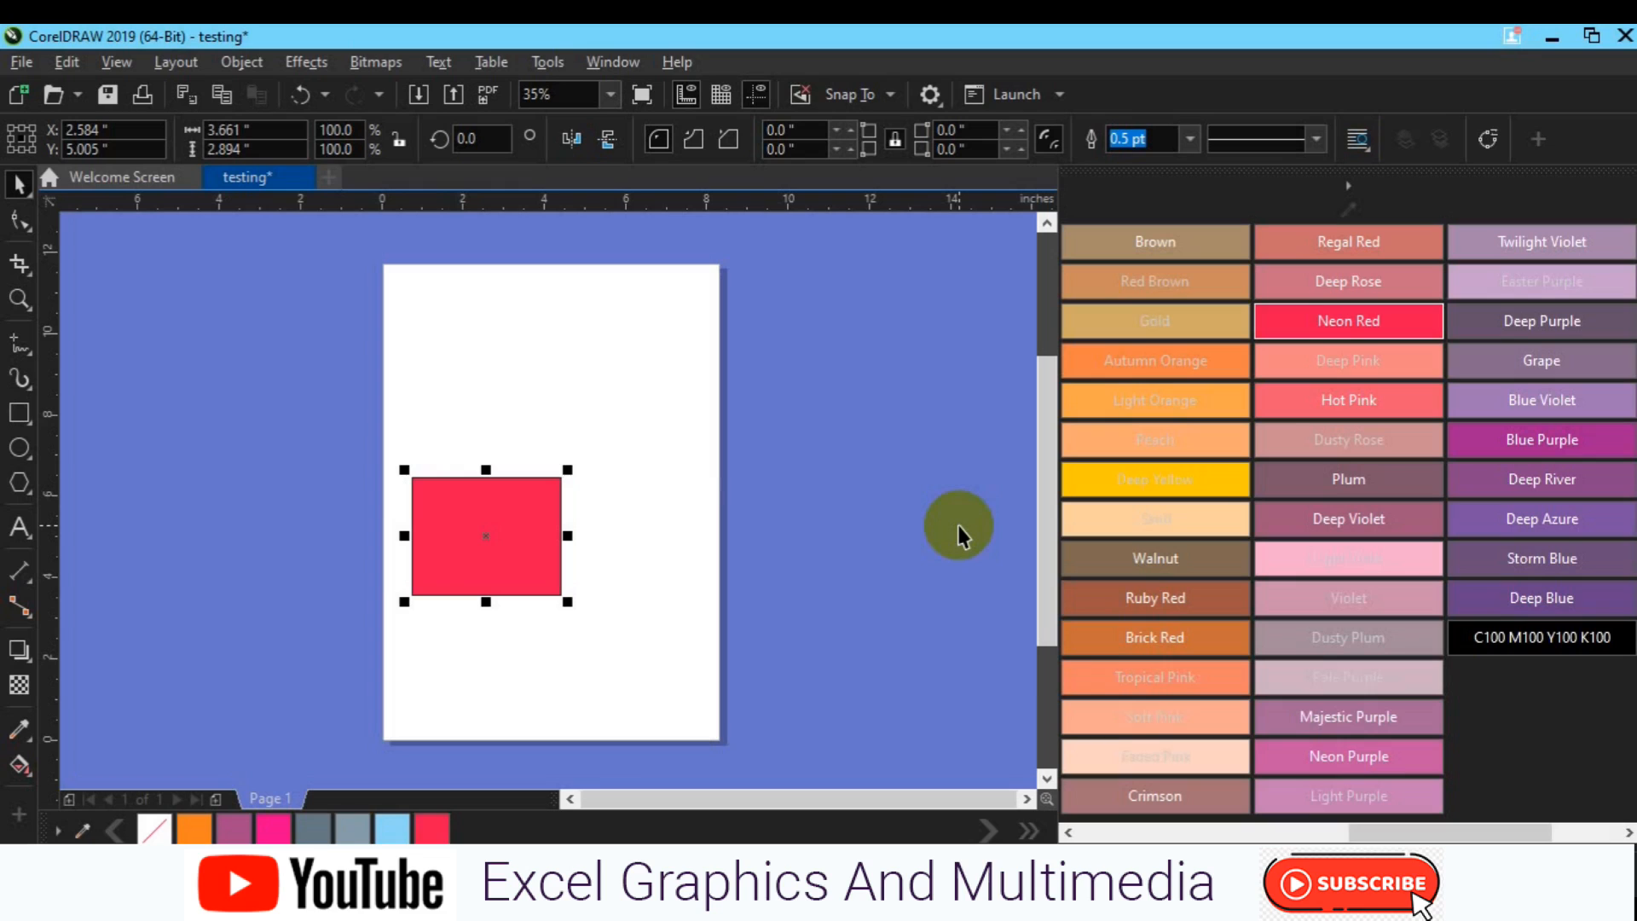
- Hide the color names in the docked palette so it shows only swatches
left_click(1345, 191)
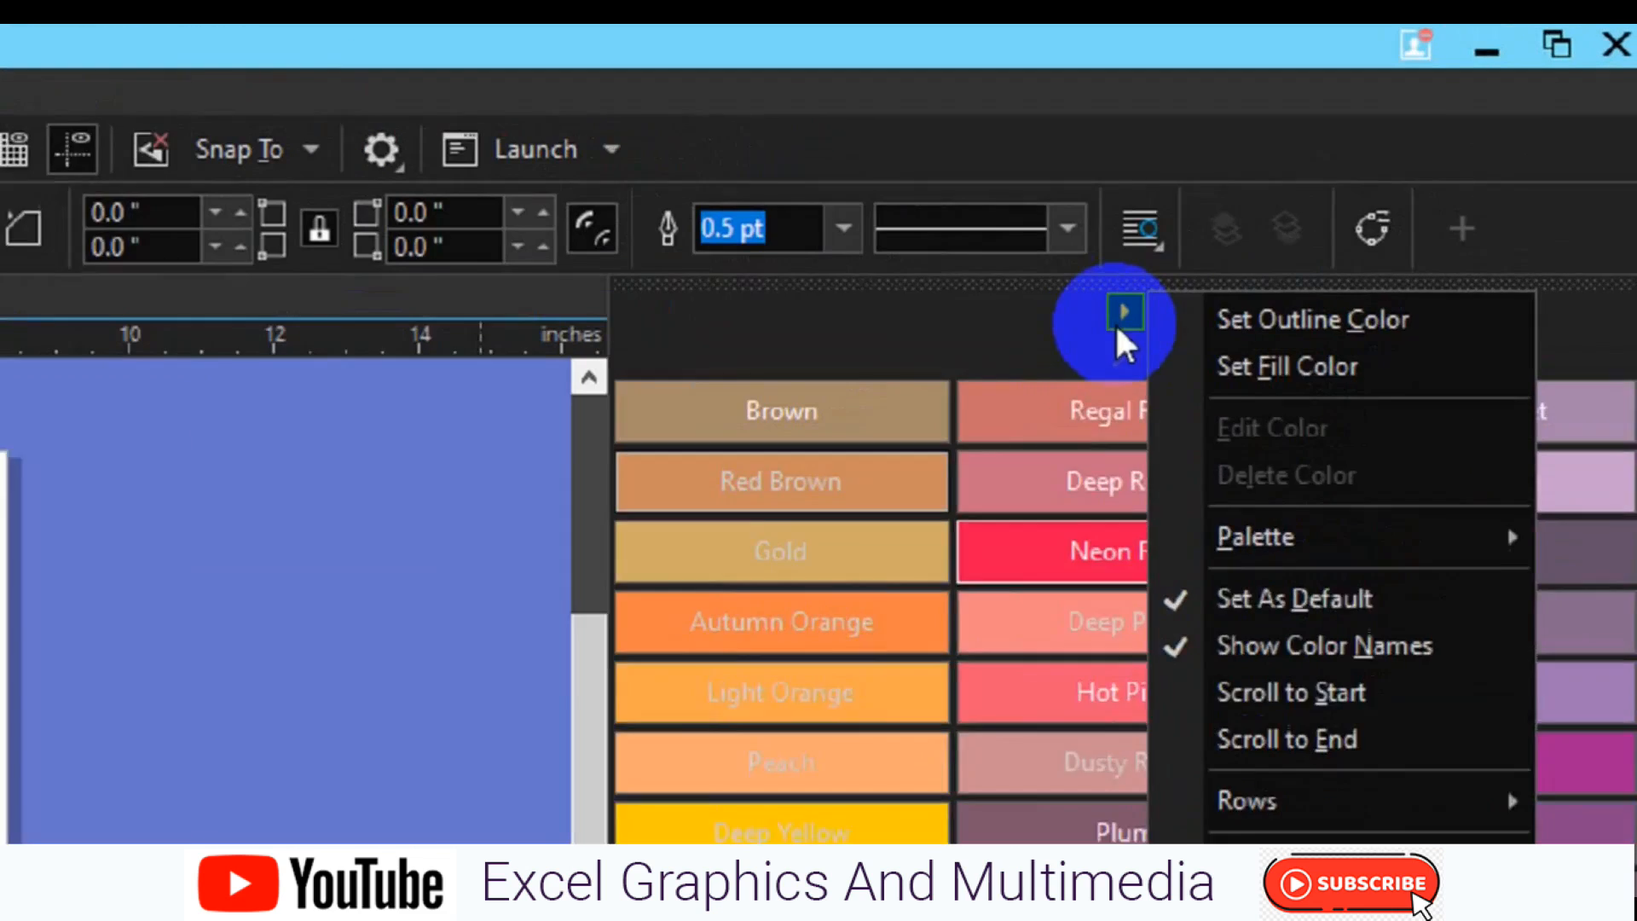
left_click(1343, 194)
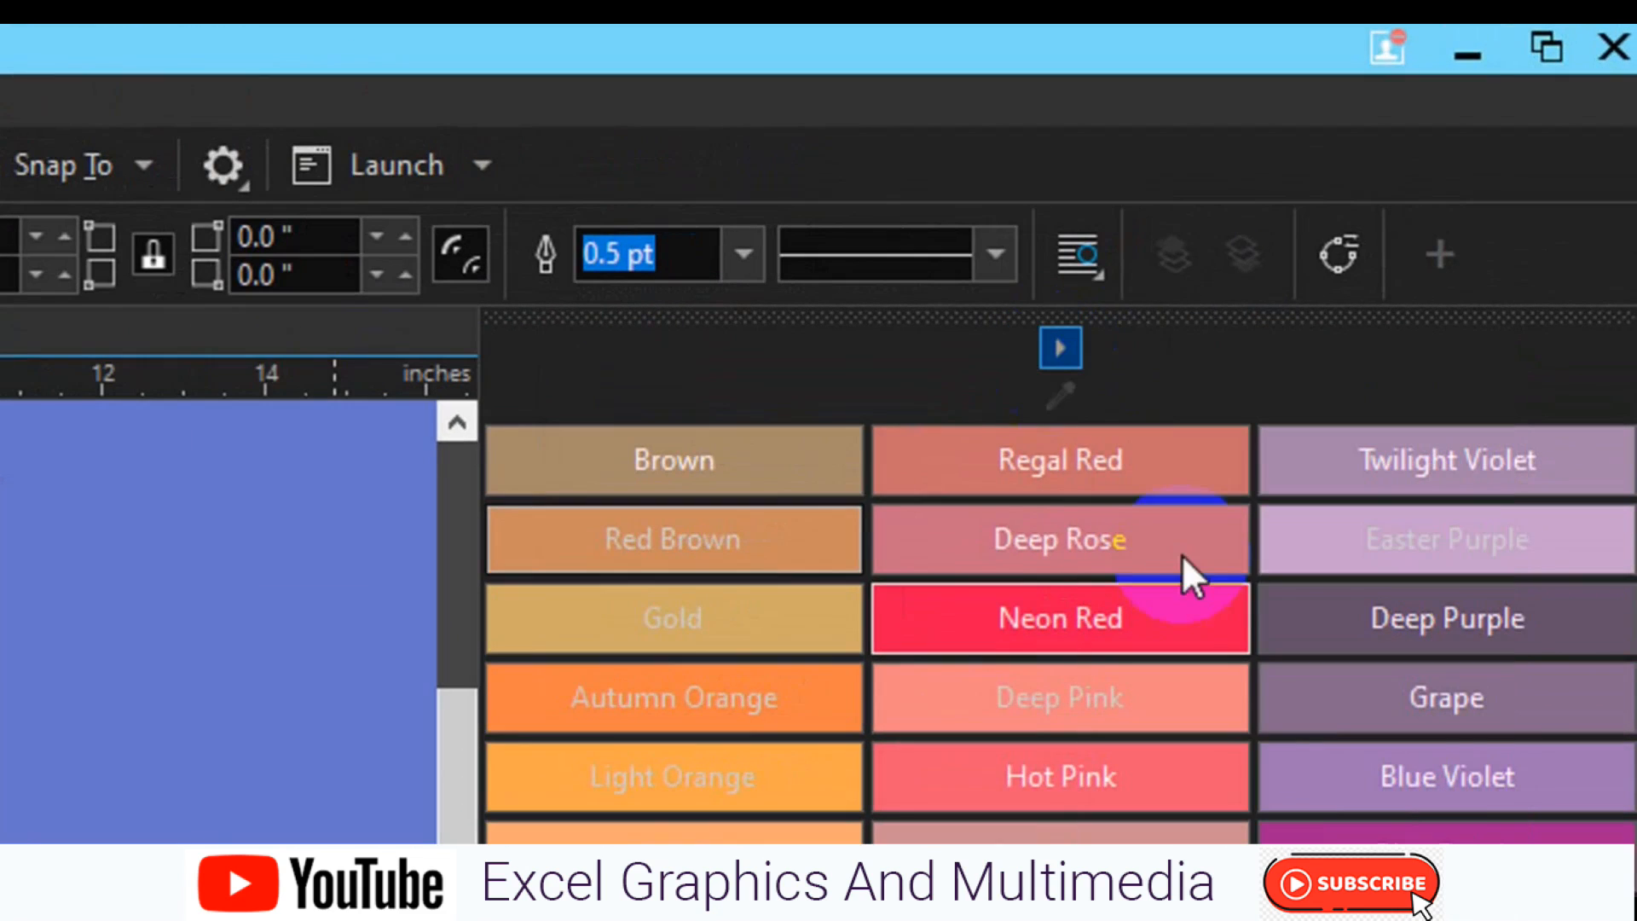
left_click(1065, 355)
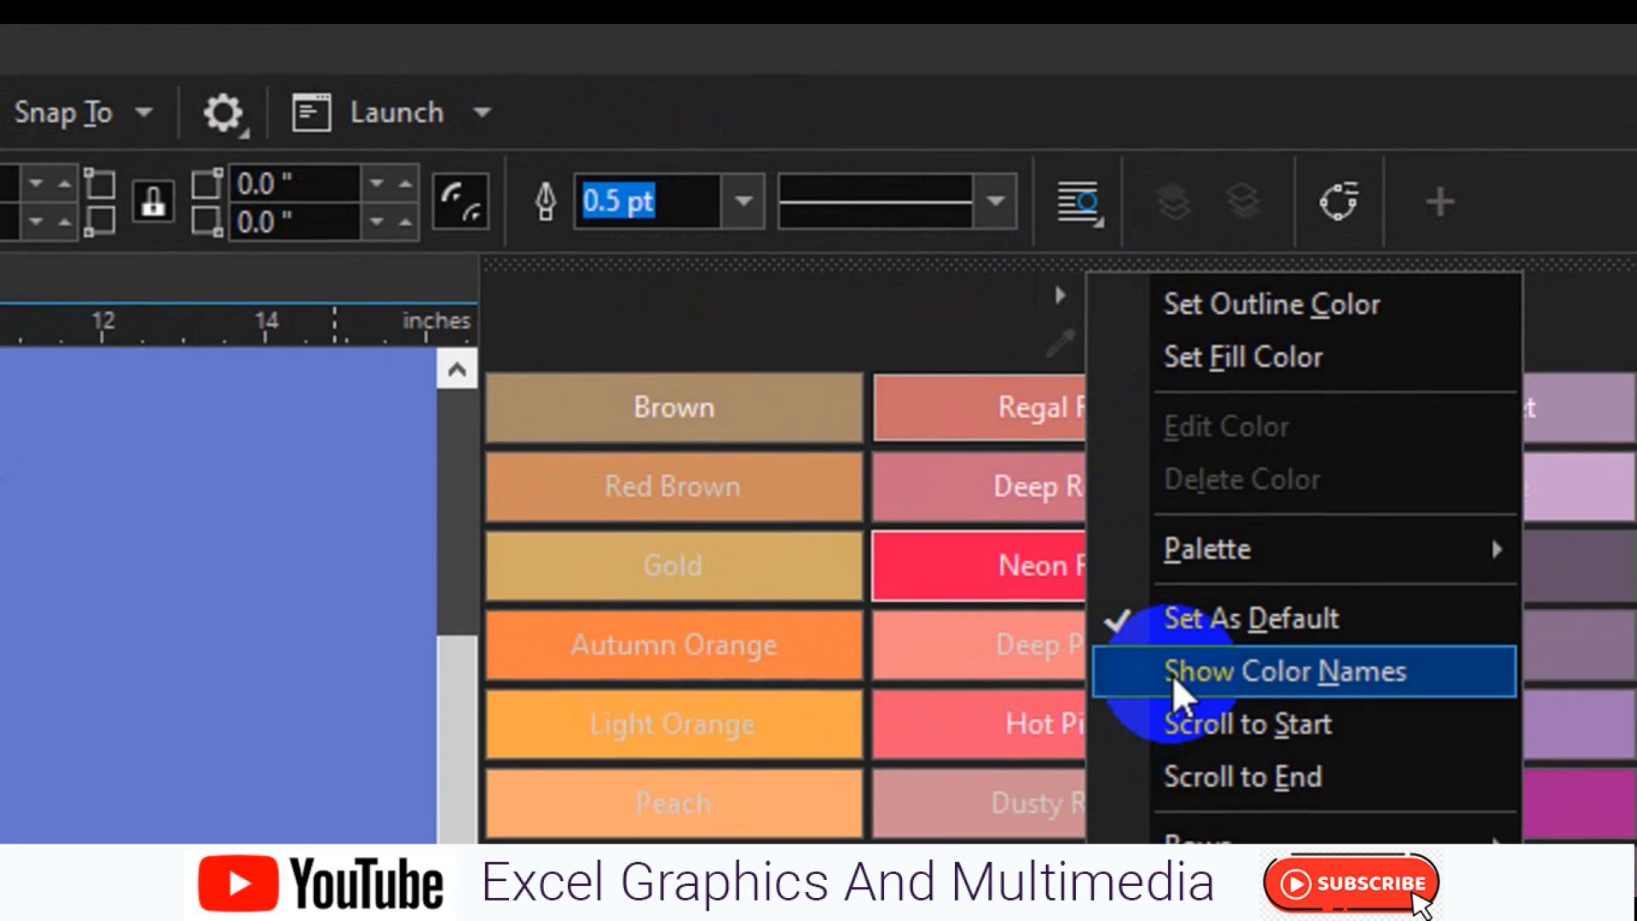
left_click(1173, 673)
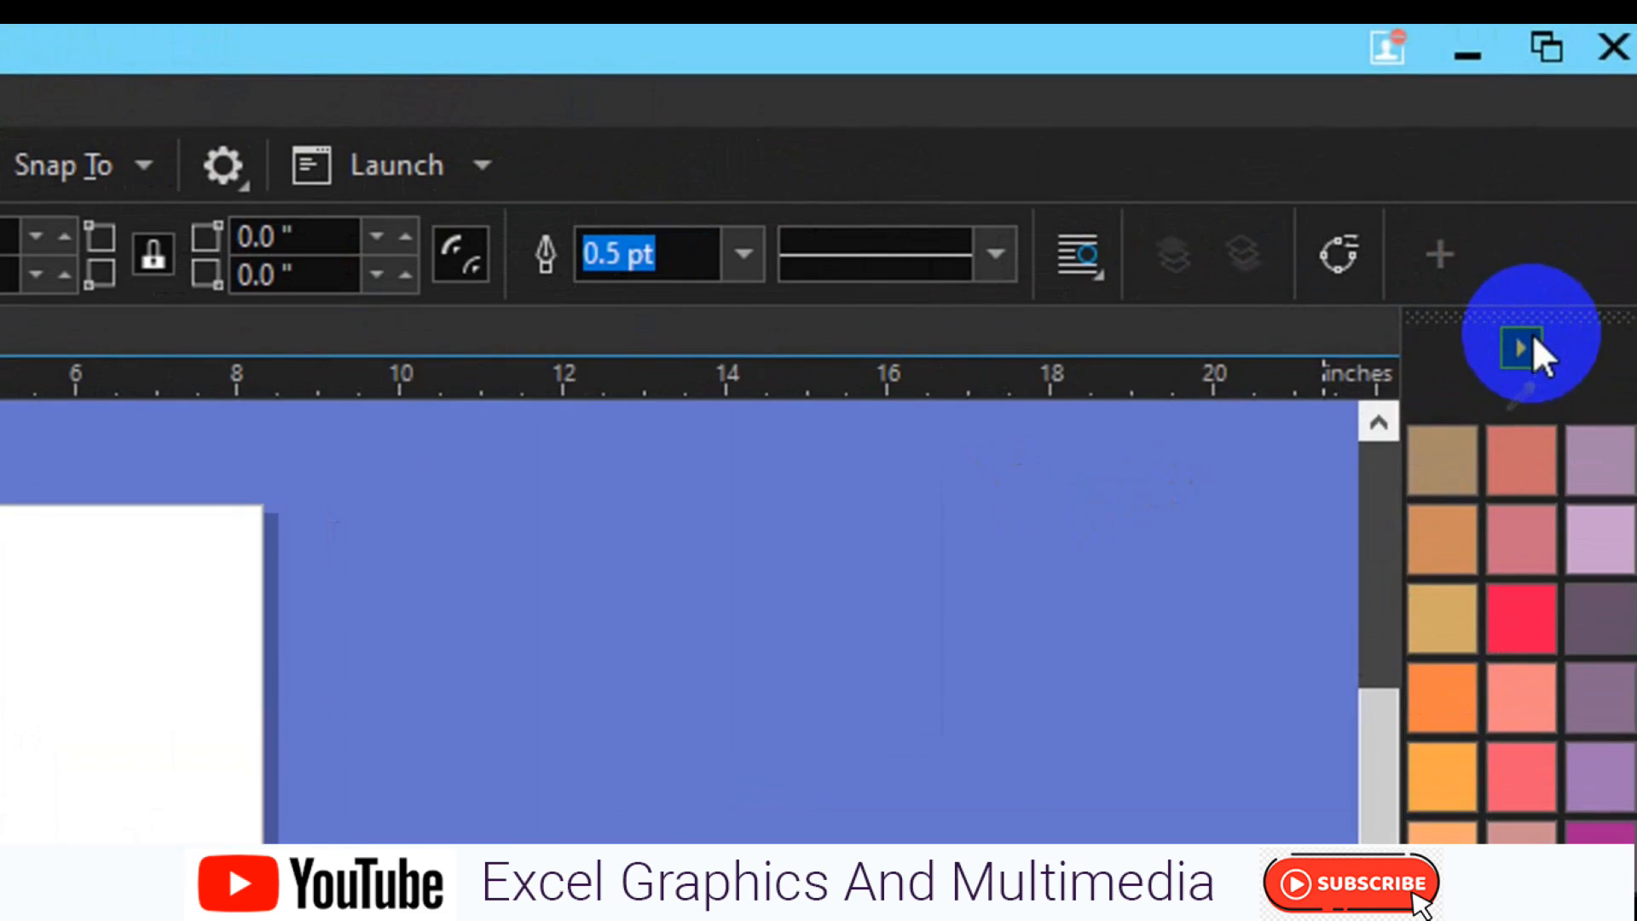
- View the first colors of the docked palette with Scroll to Start and the last ones with Scroll to End
left_click(1526, 345)
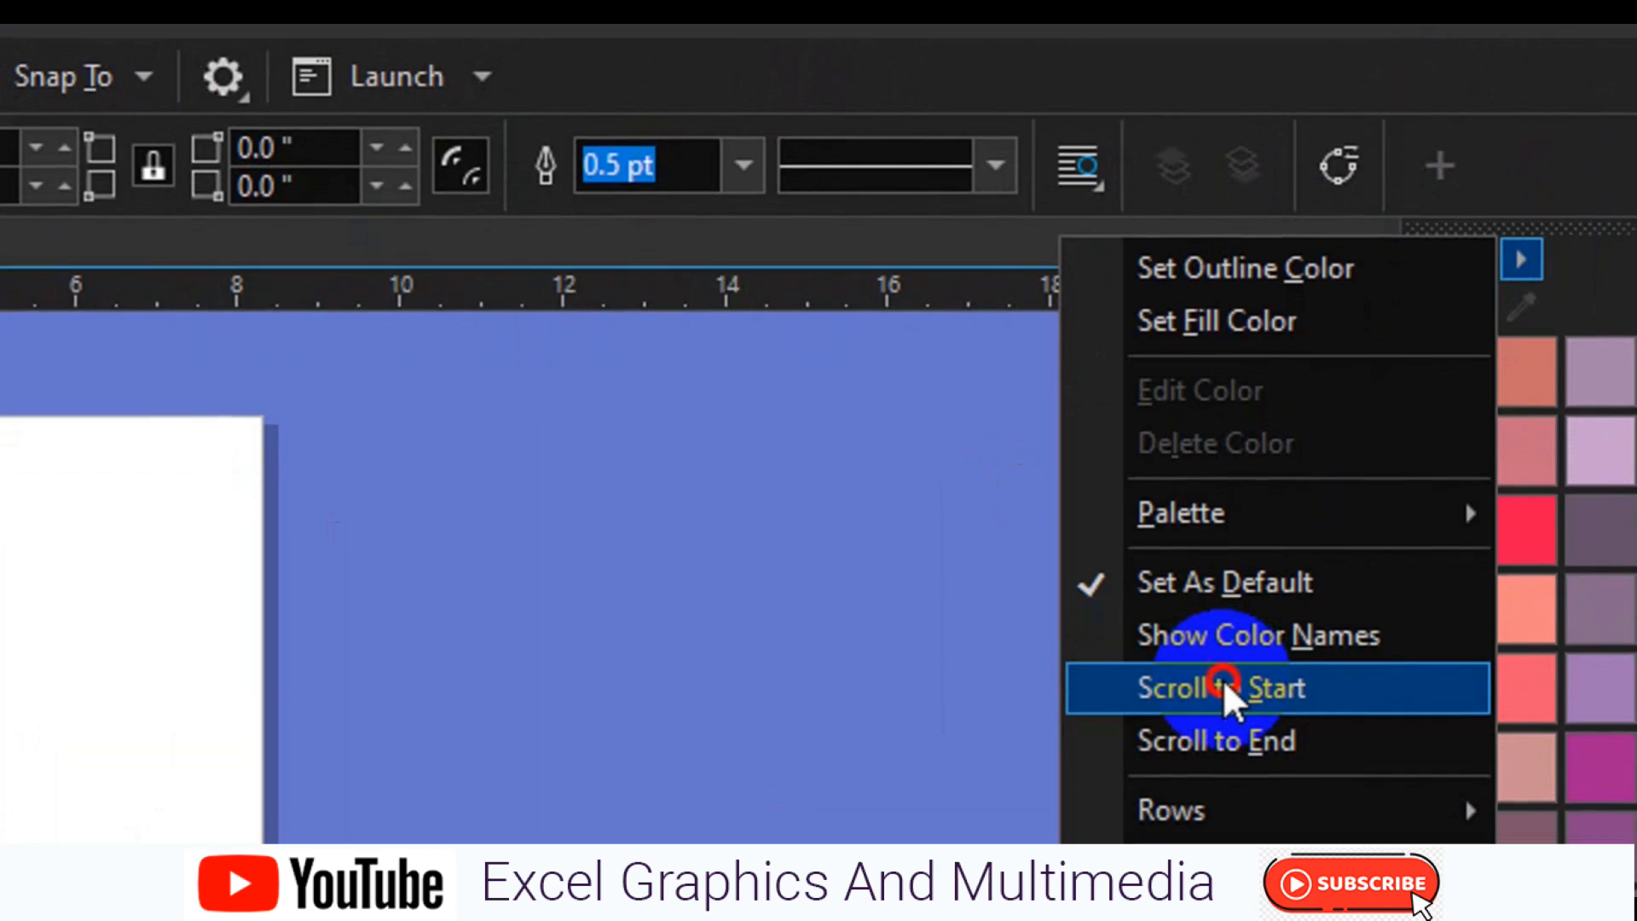
left_click(1222, 687)
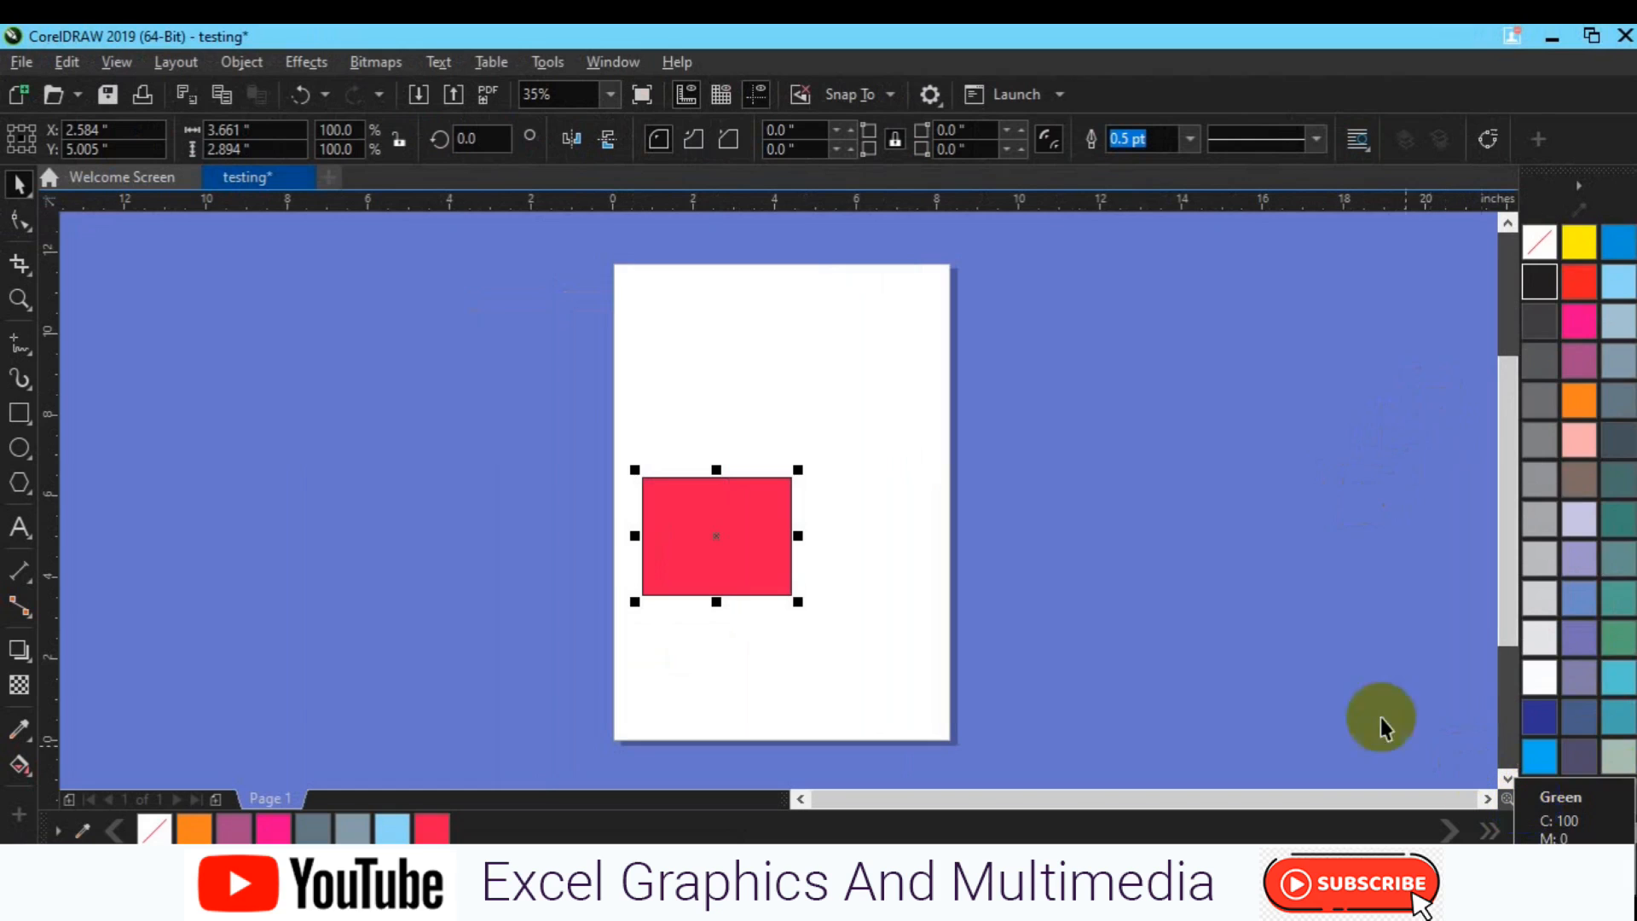
left_click(1579, 185)
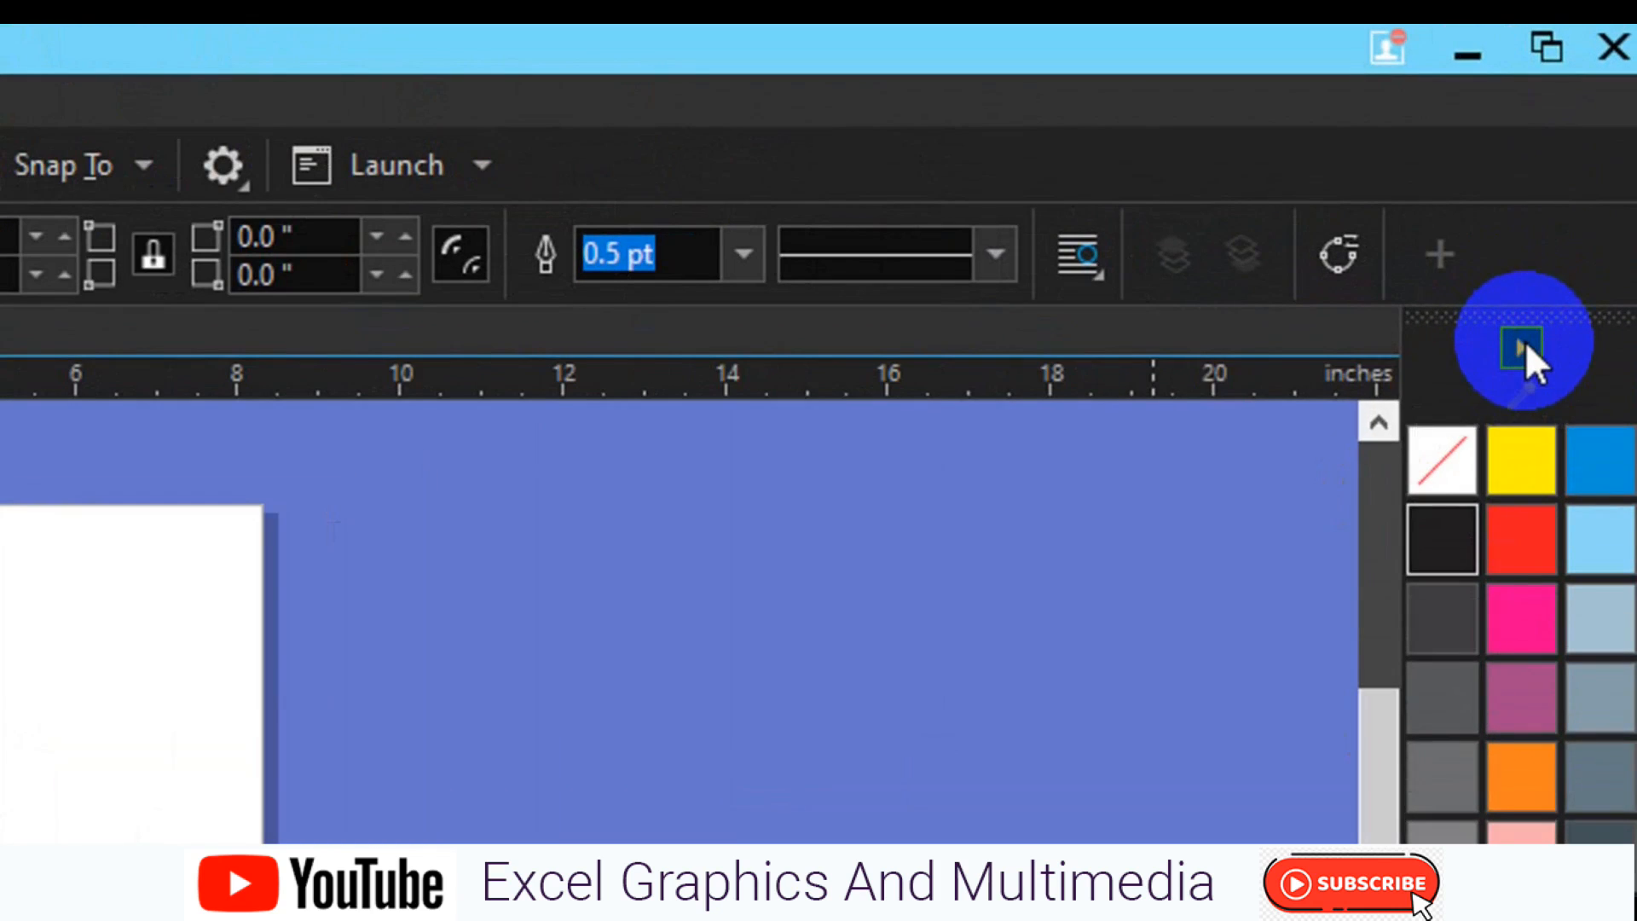
left_click(1525, 345)
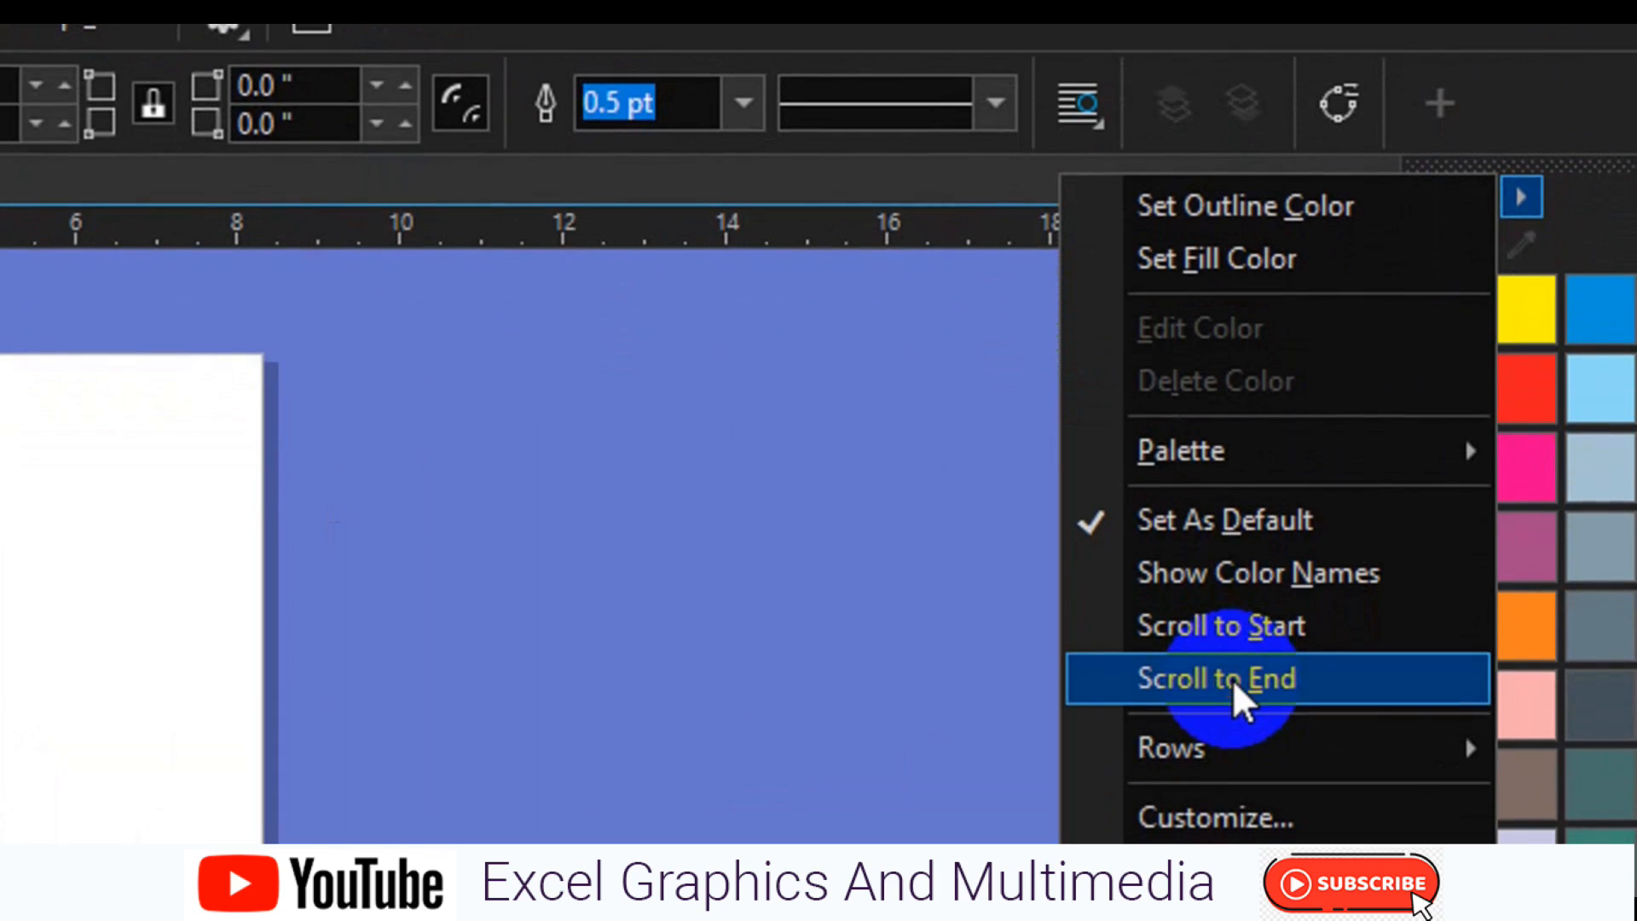
left_click(1231, 679)
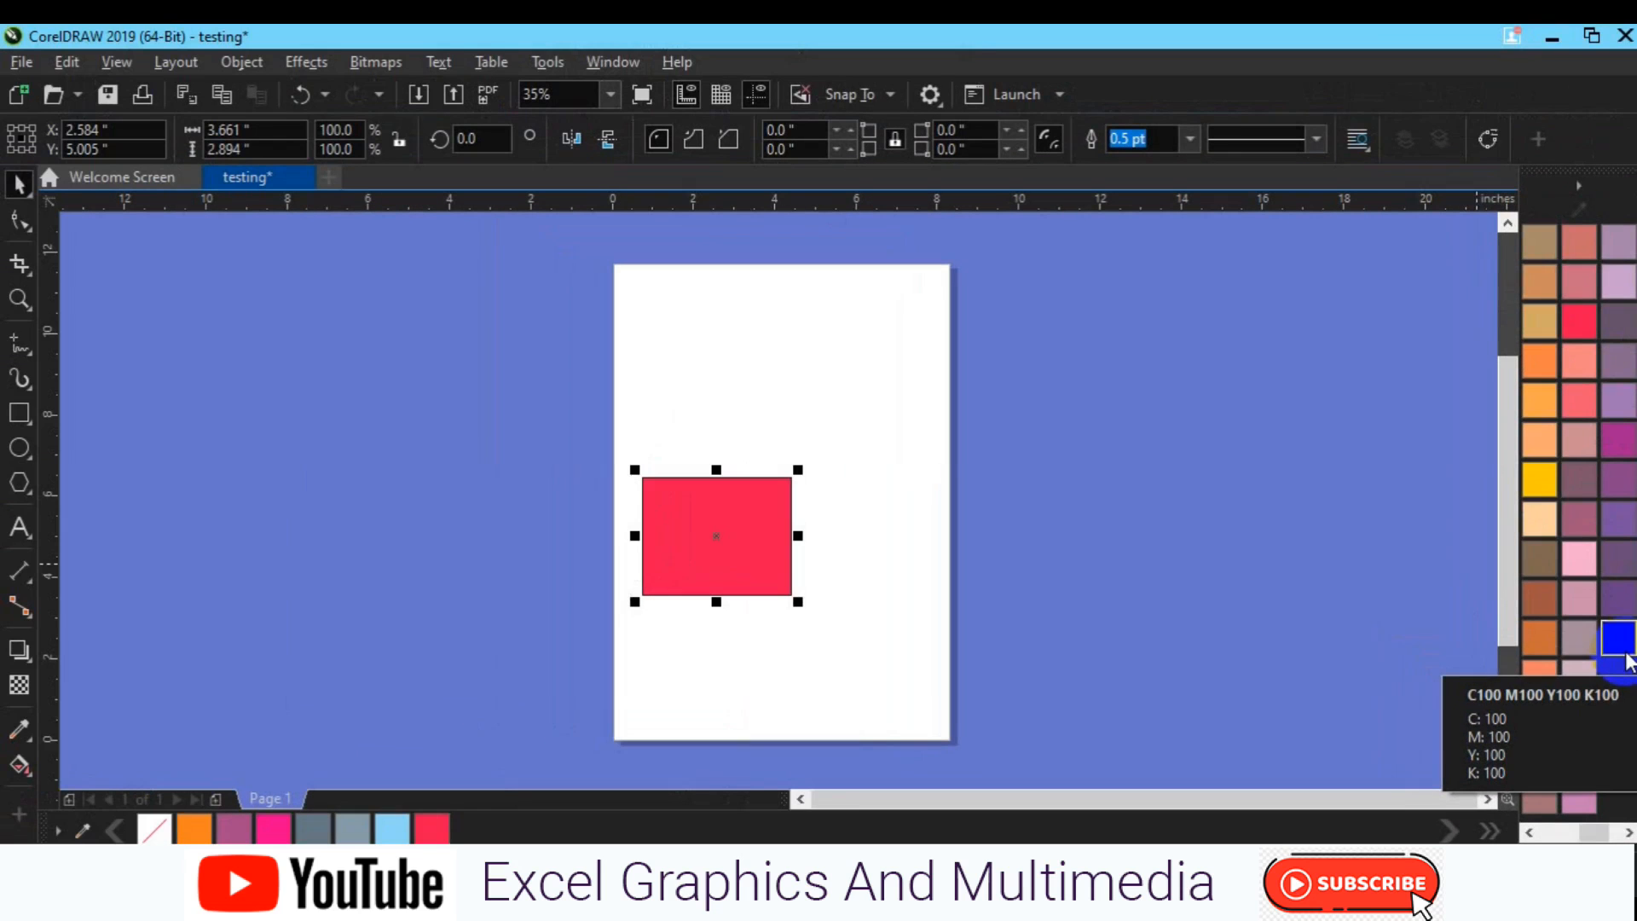
- Set the docked color palette to 2 rows and return it to its first colors with Scroll to Start
left_click(1578, 186)
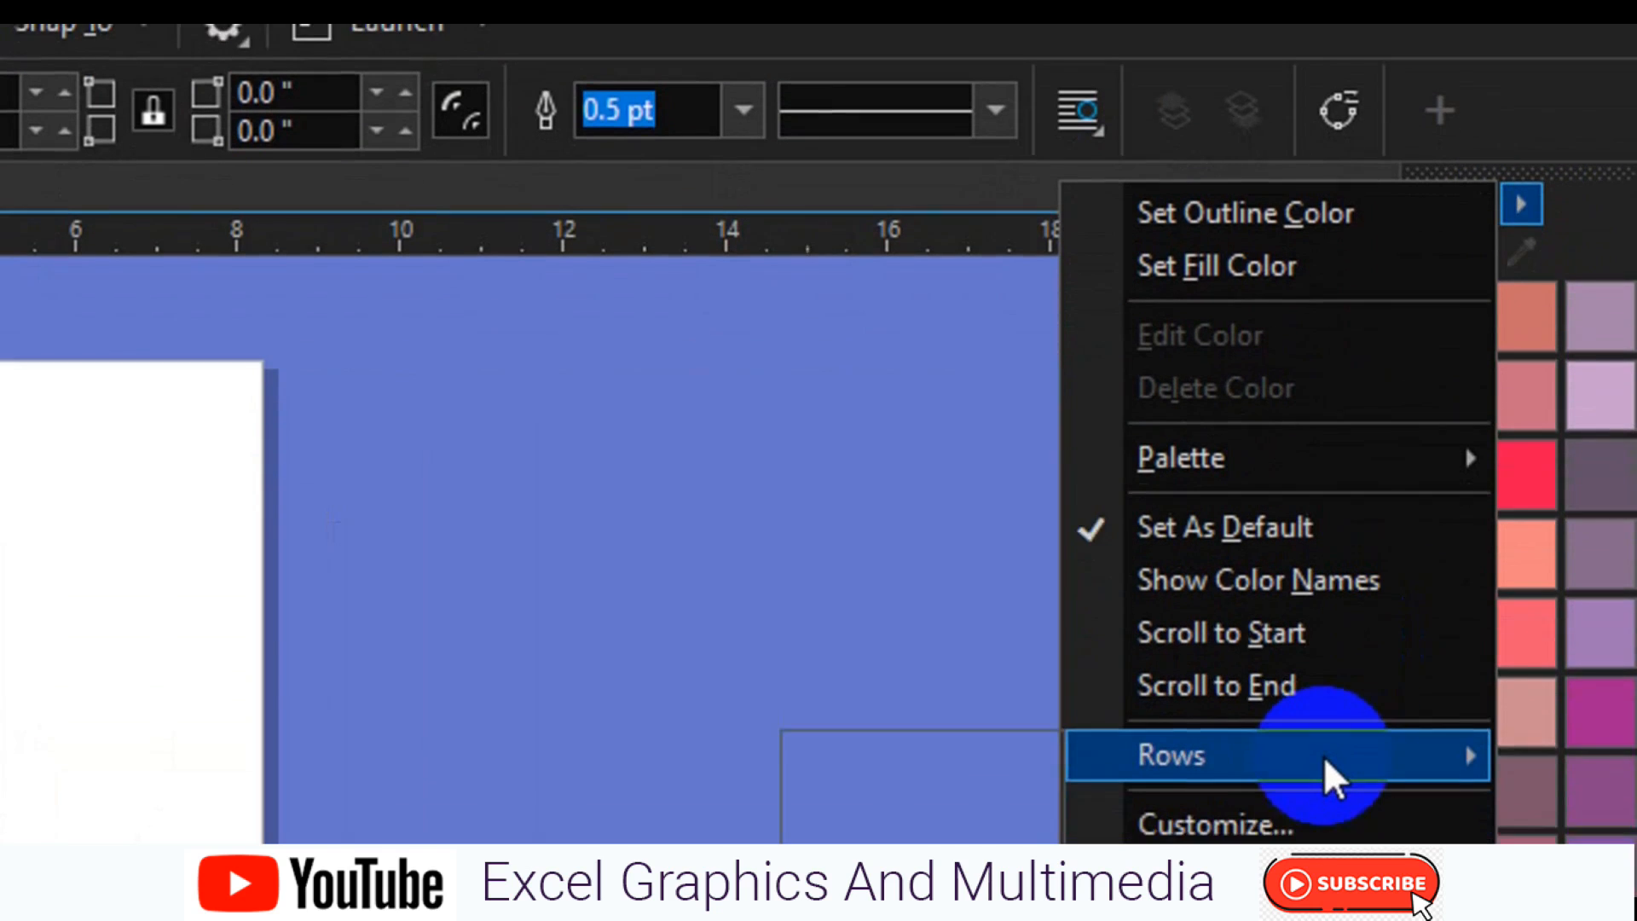
mouse_move(1332, 723)
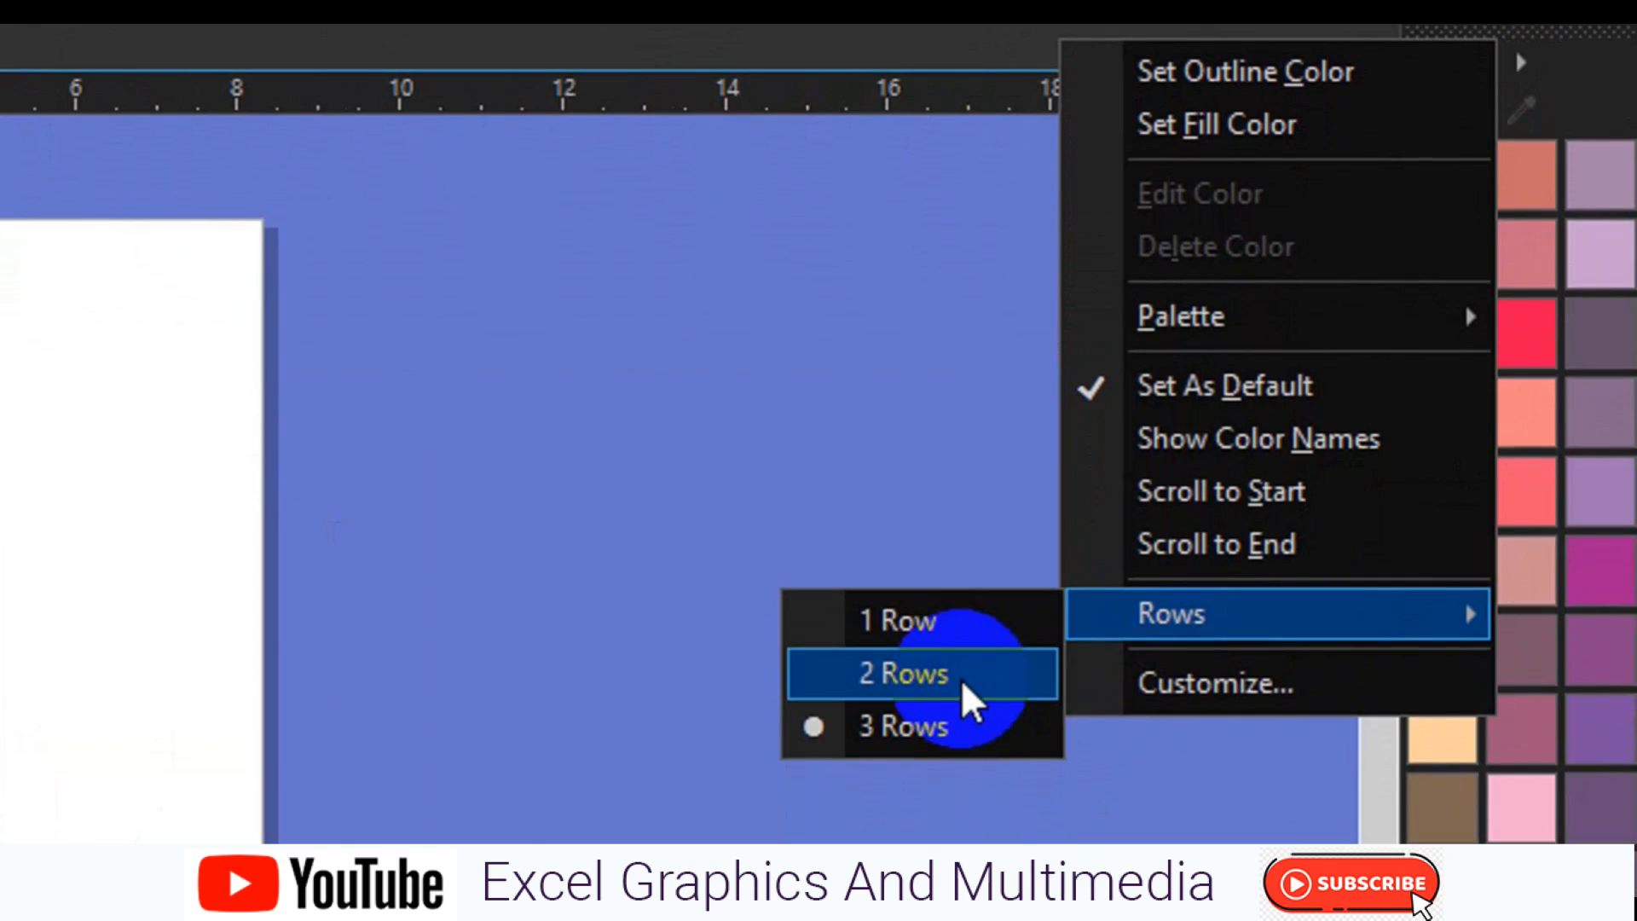
left_click(971, 699)
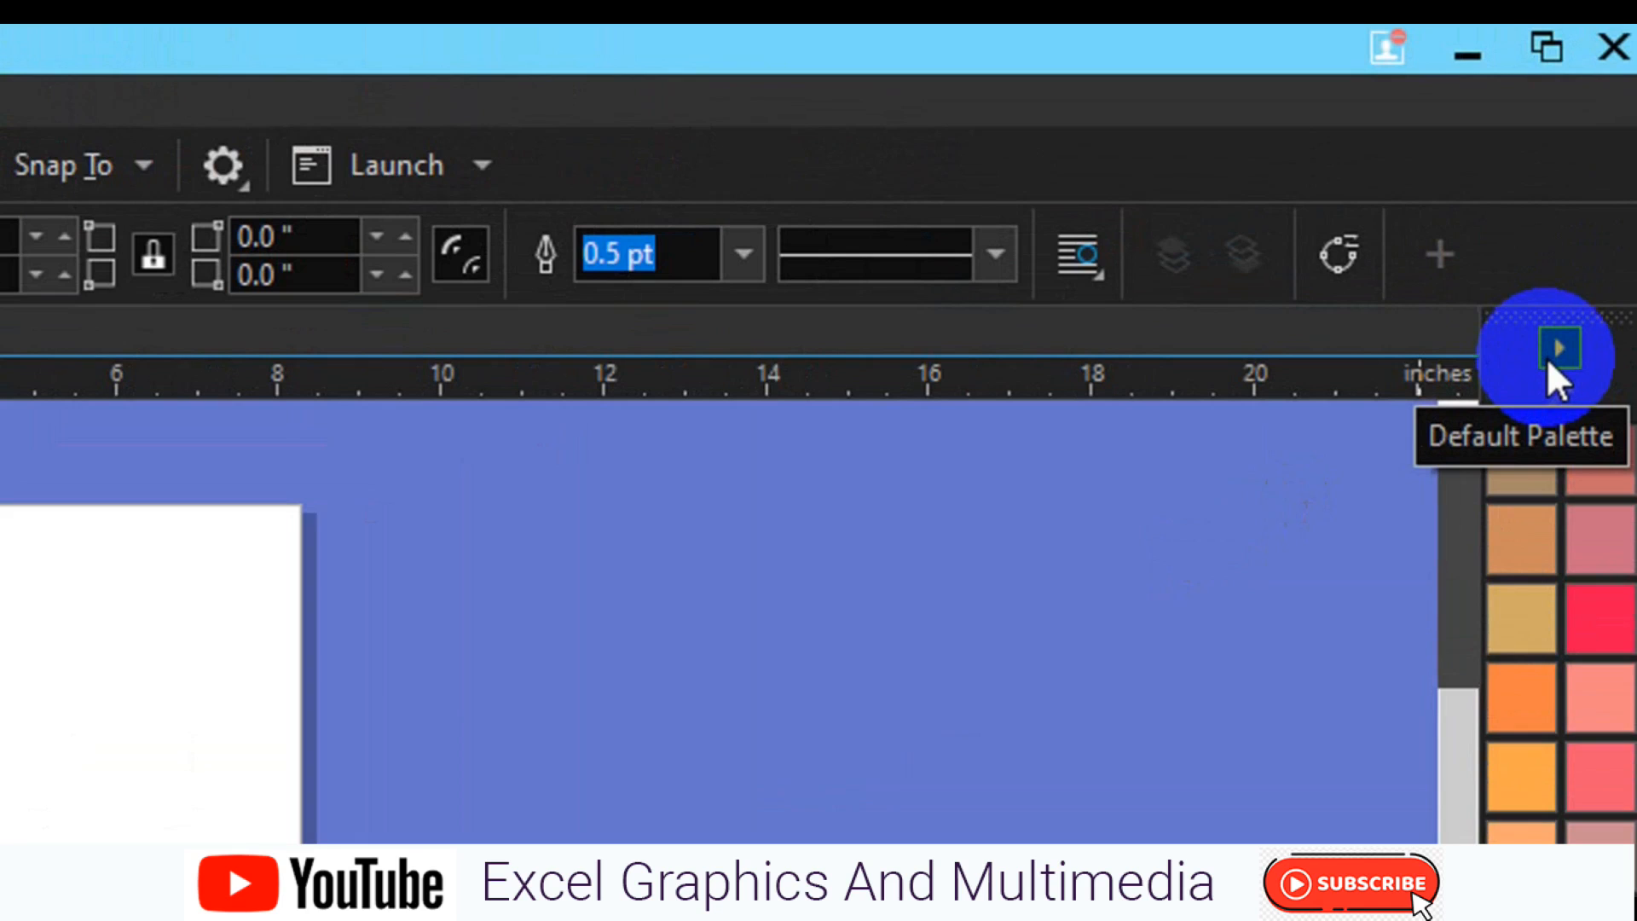
left_click(1549, 358)
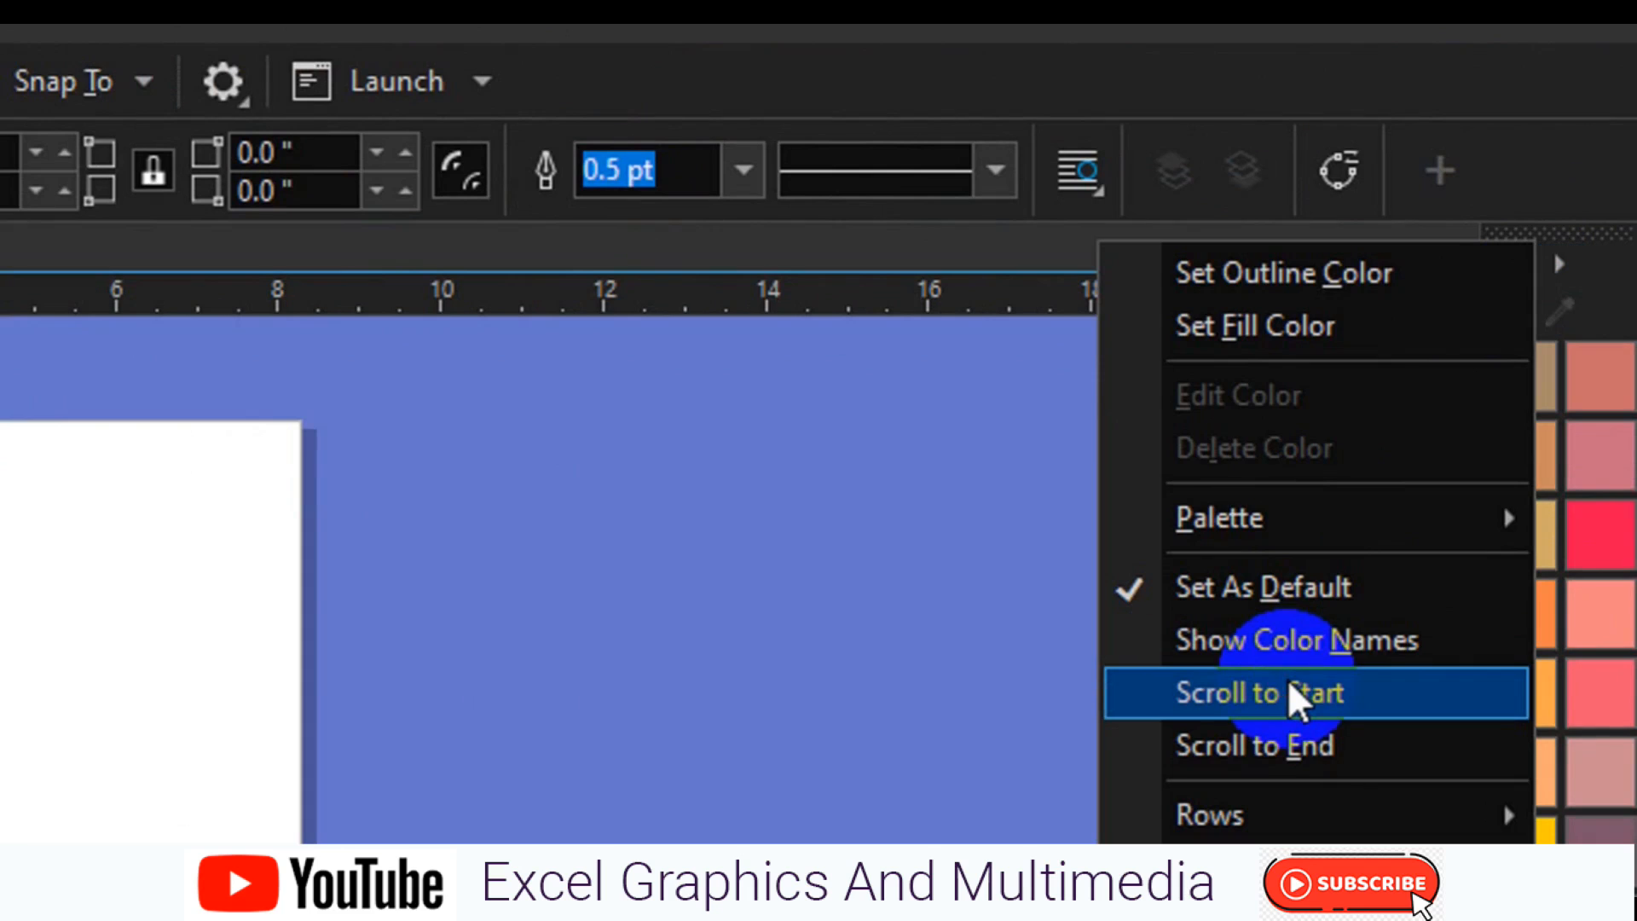
left_click(1289, 692)
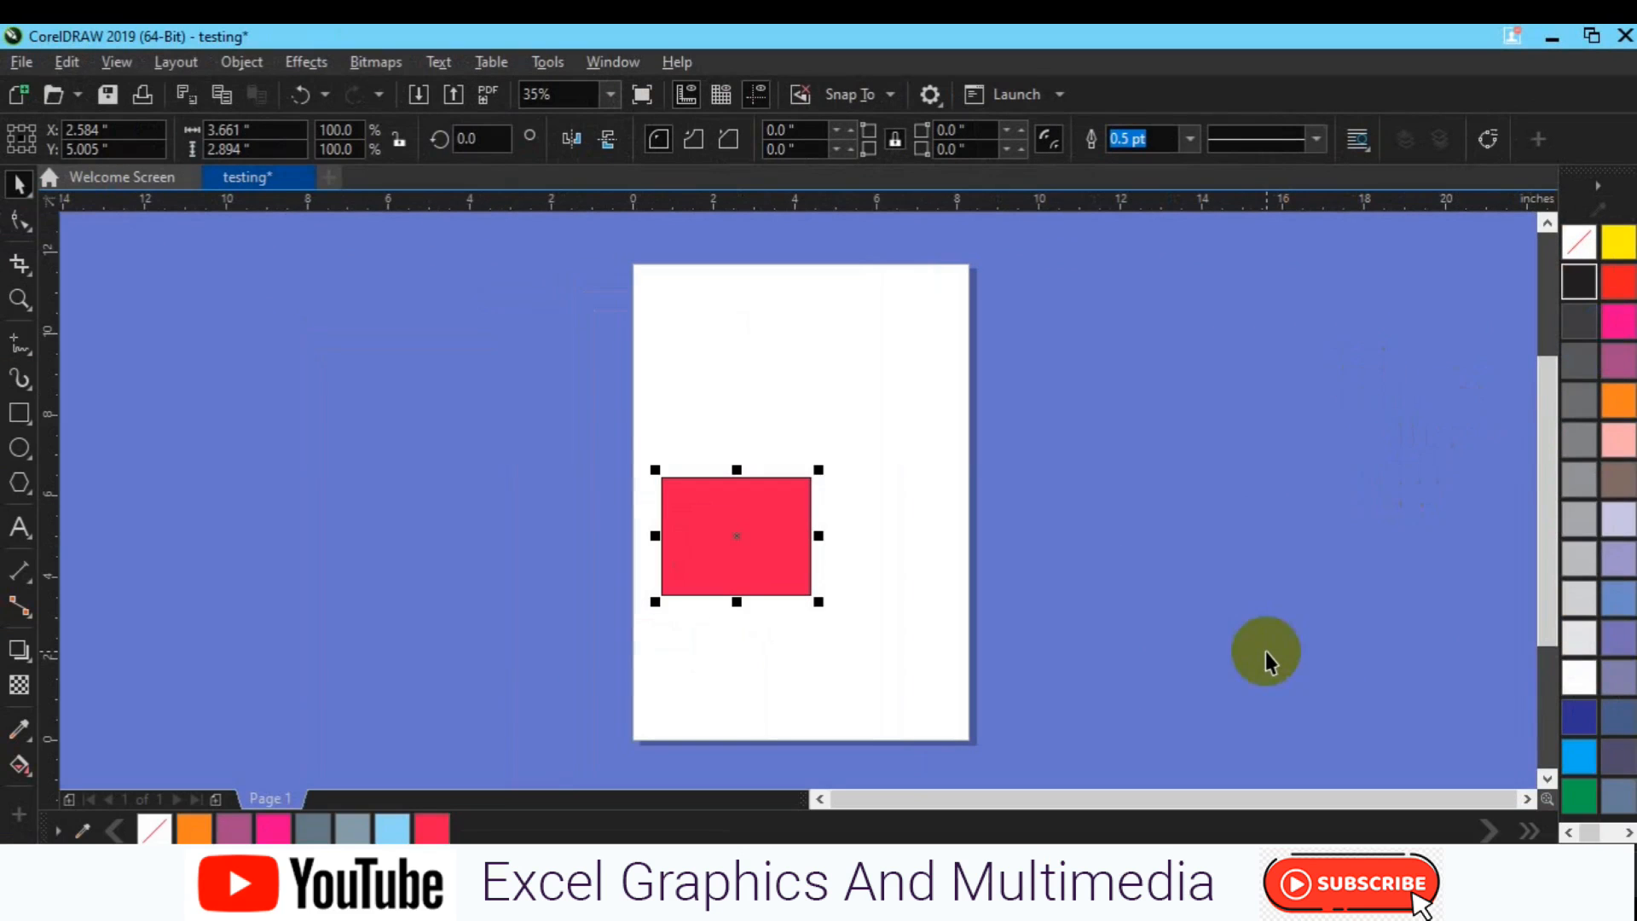